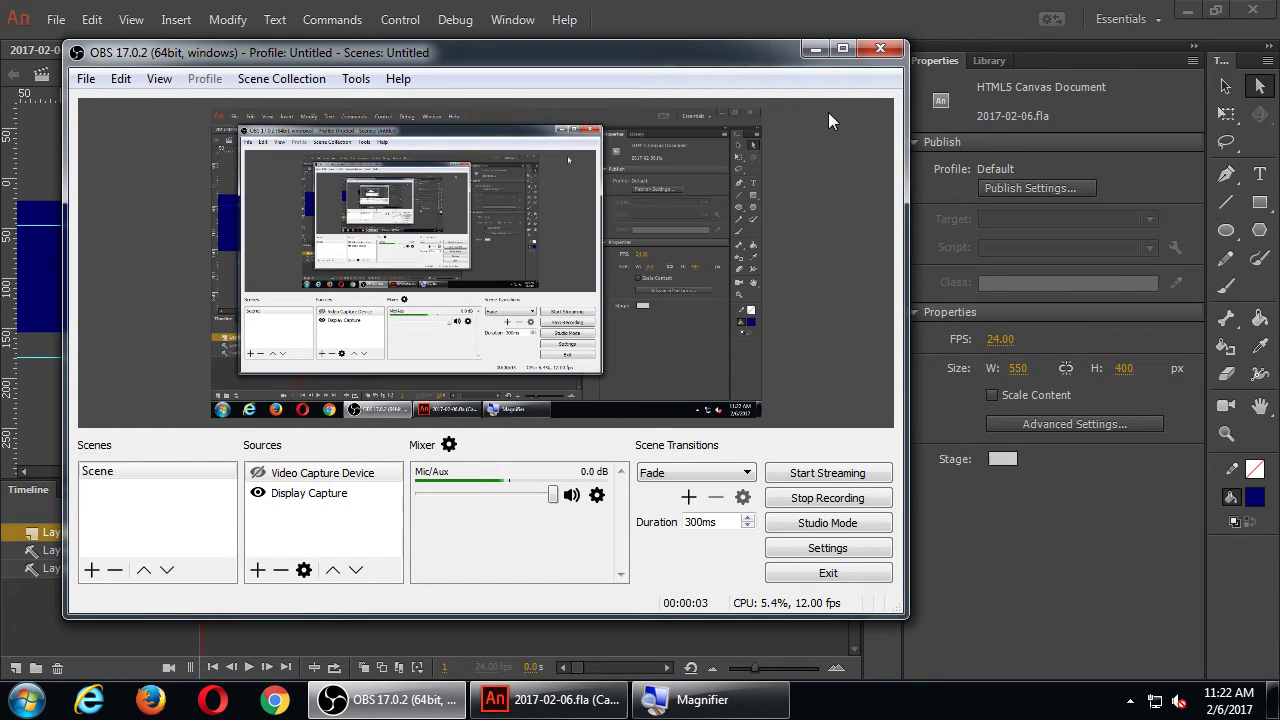
Minimize the OBS recorder window to reveal the Animate document with the VMC letters.
{"action": "left_click", "coordinate": [816, 50]}
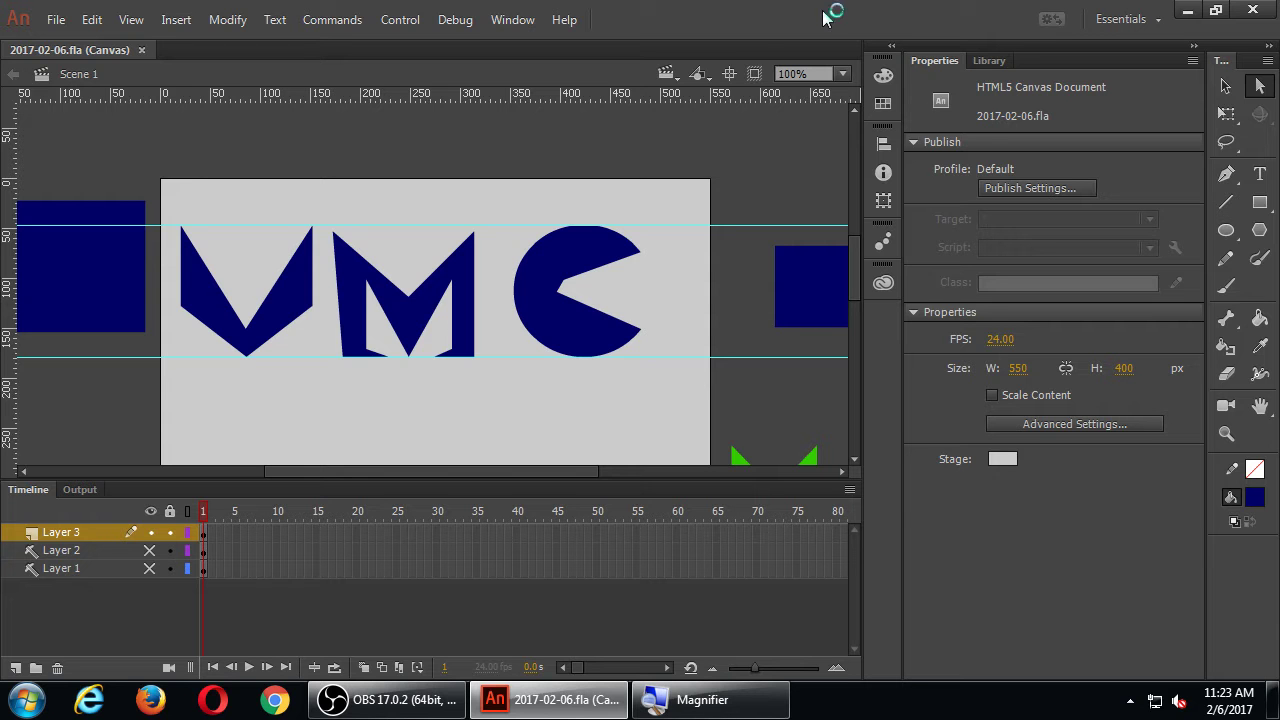
Hide Layer 3 and convert it into a guide layer.
{"action": "left_click", "coordinate": [152, 533]}
{"action": "right_click", "coordinate": [33, 537]}
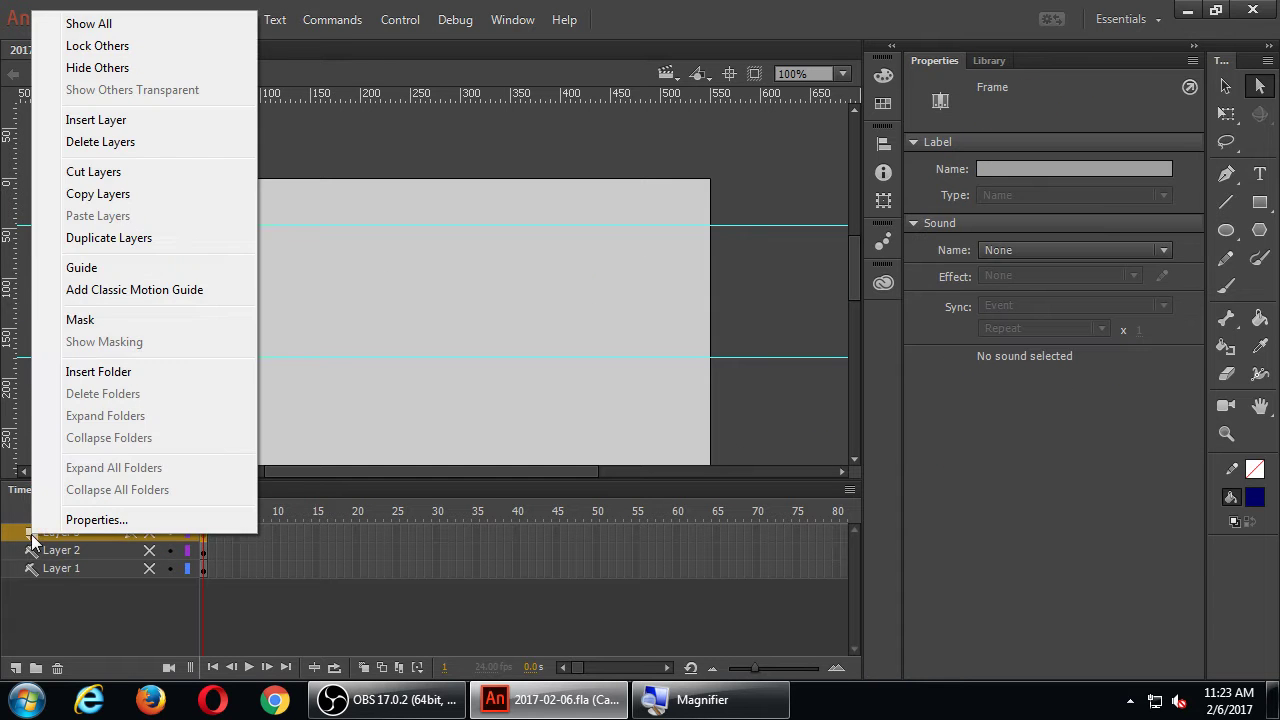
{"action": "left_click", "coordinate": [103, 269]}
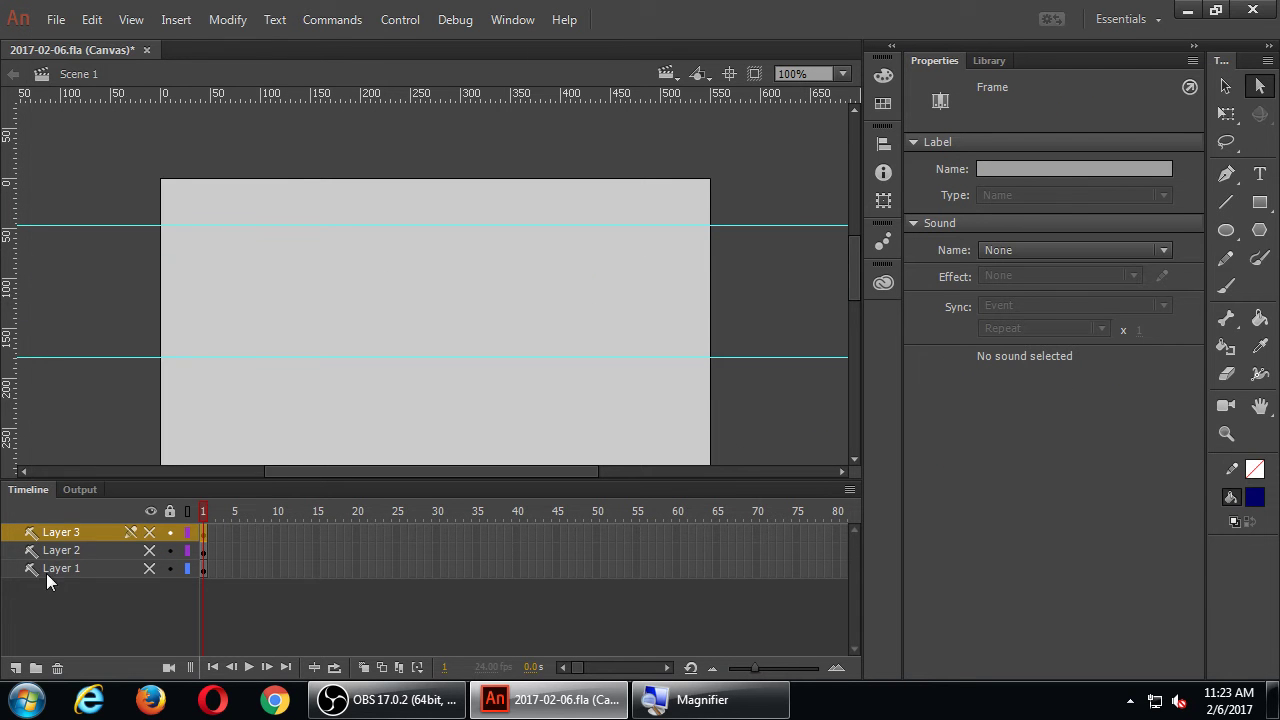
Add a new layer above it named 'batsignal', then zoom the stage out.
{"action": "left_click", "coordinate": [16, 668]}
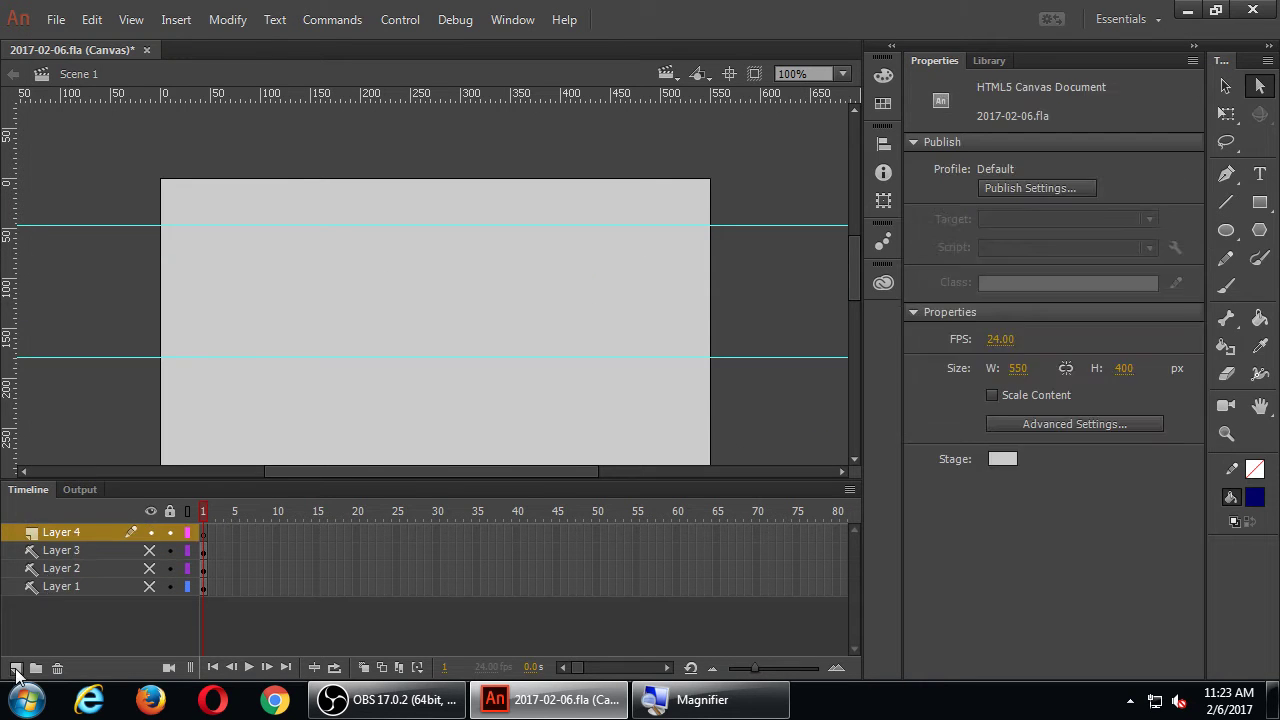
{"action": "double_click", "coordinate": [58, 532]}
{"action": "type", "text": "batsignal"}
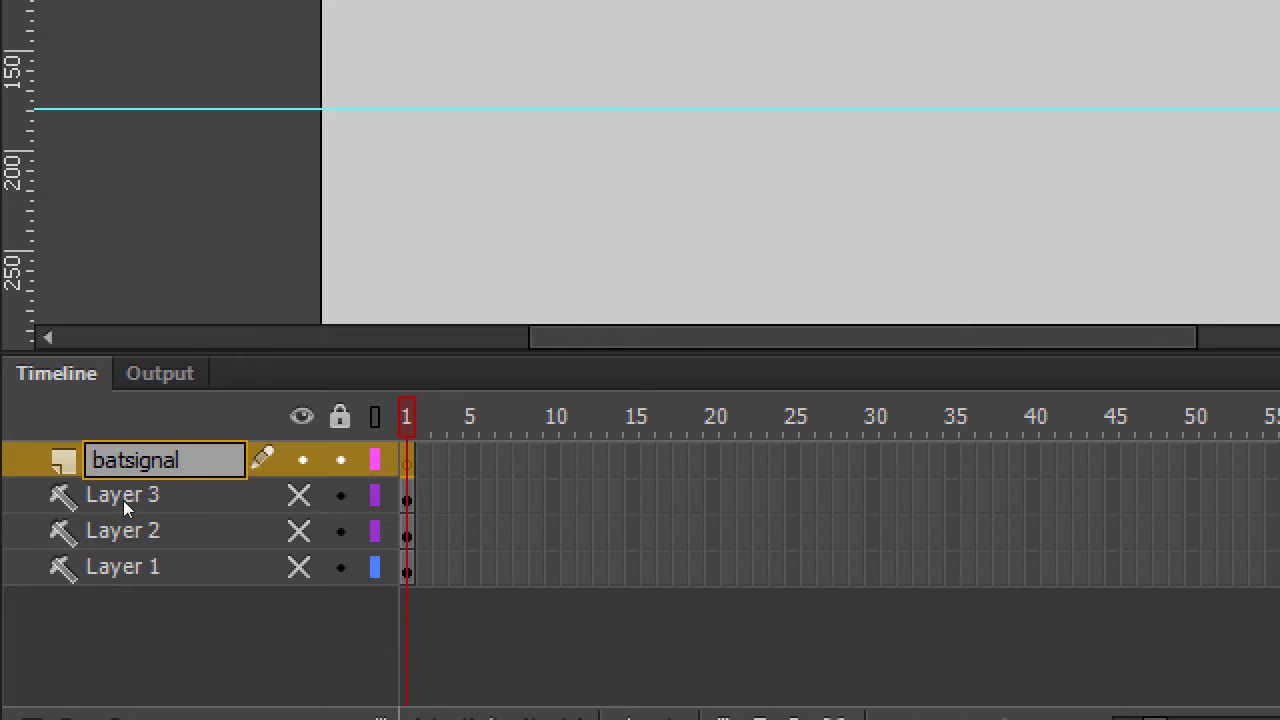
{"action": "key", "text": "Return"}
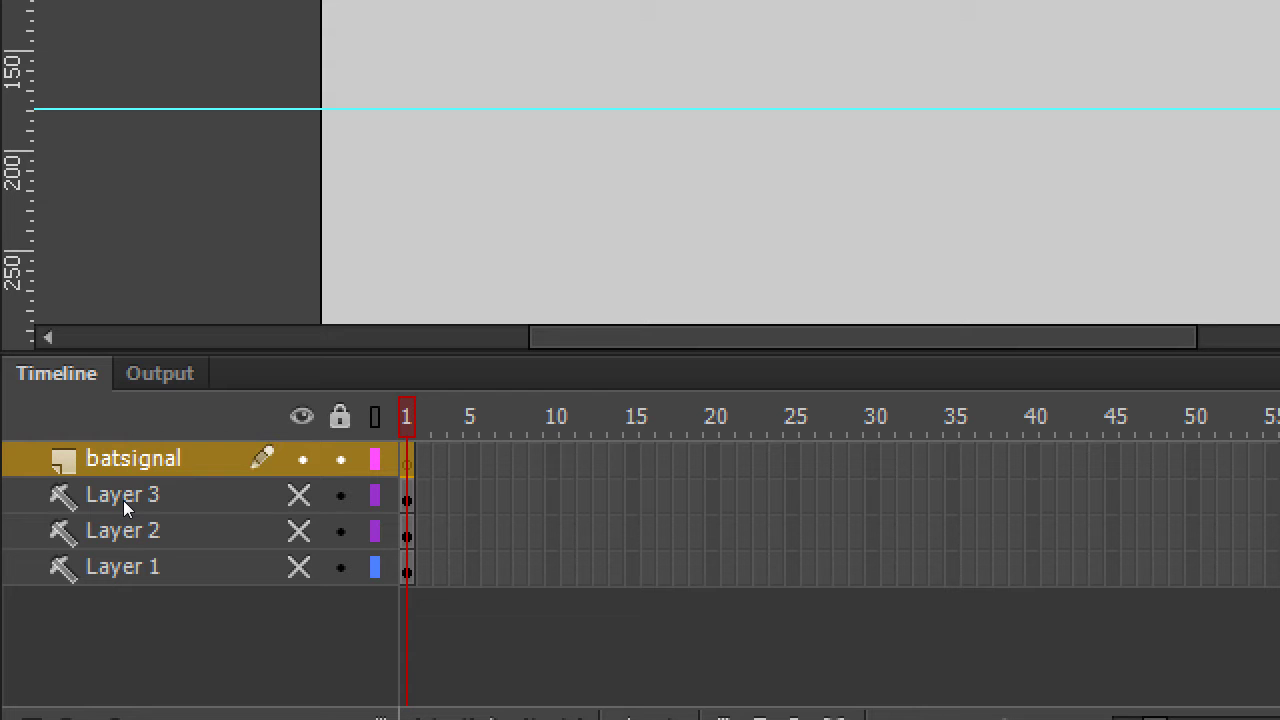
{"action": "key", "text": "ctrl+minus"}
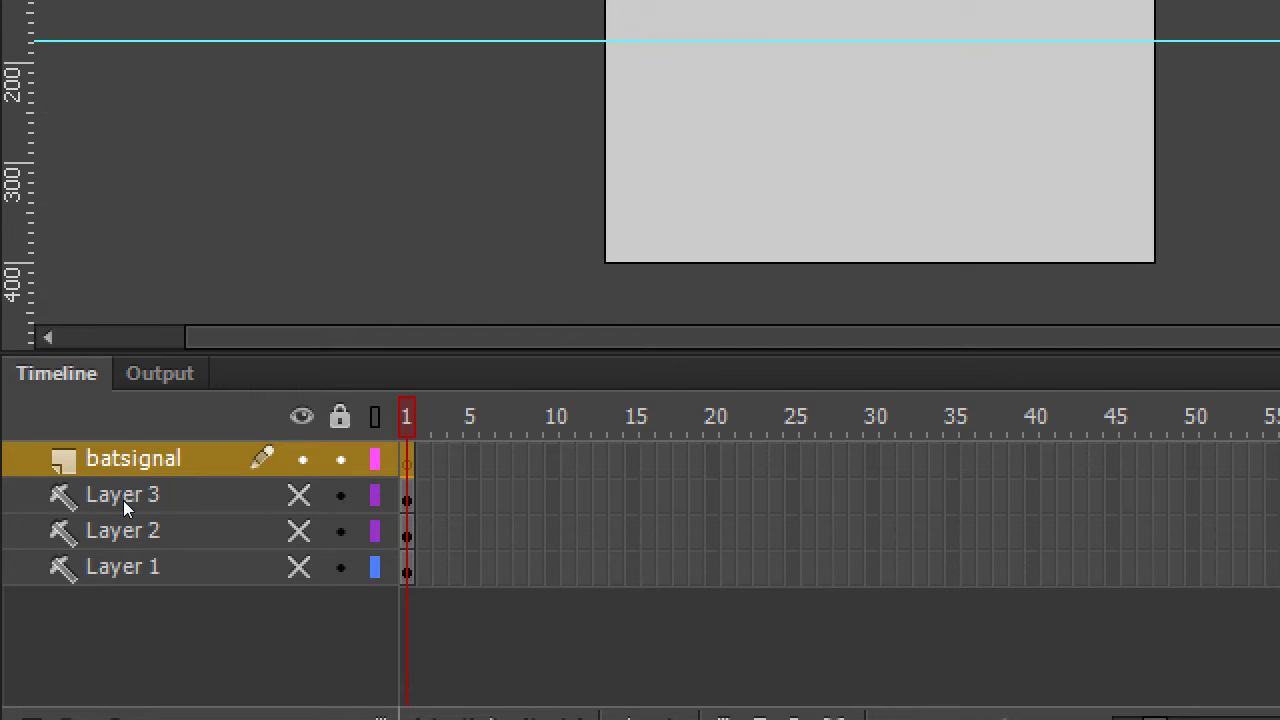
{"action": "key", "text": "ctrl+minus"}
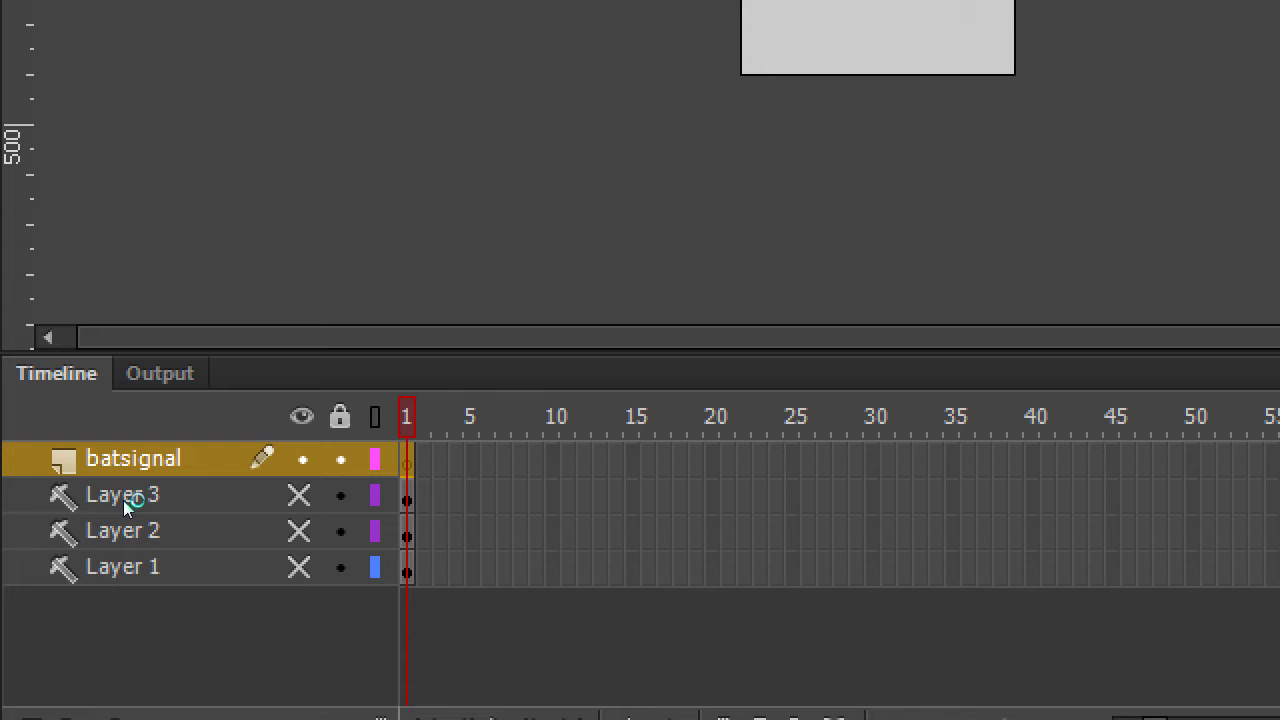
Set the stage view to 50% and clear both cyan guide lines with Clear Guides.
{"action": "key", "text": "super+minus"}
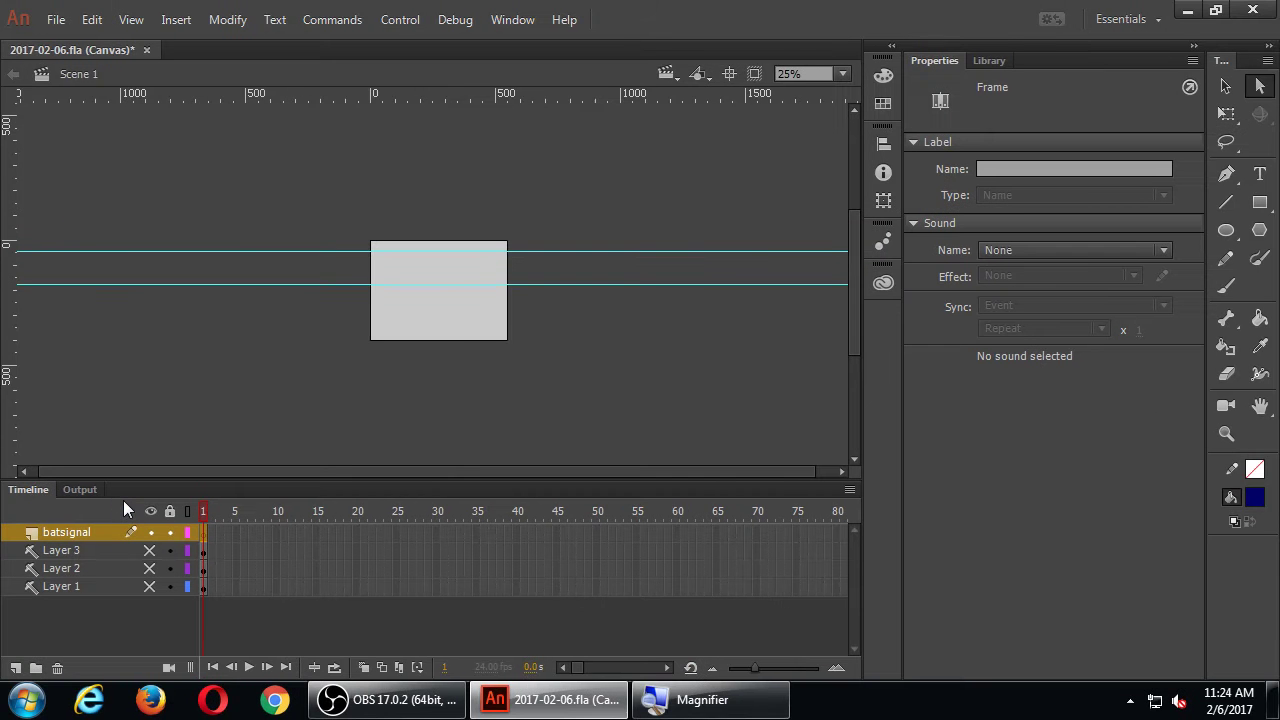
{"action": "key", "text": "ctrl+equal"}
{"action": "key", "text": "ctrl+equal"}
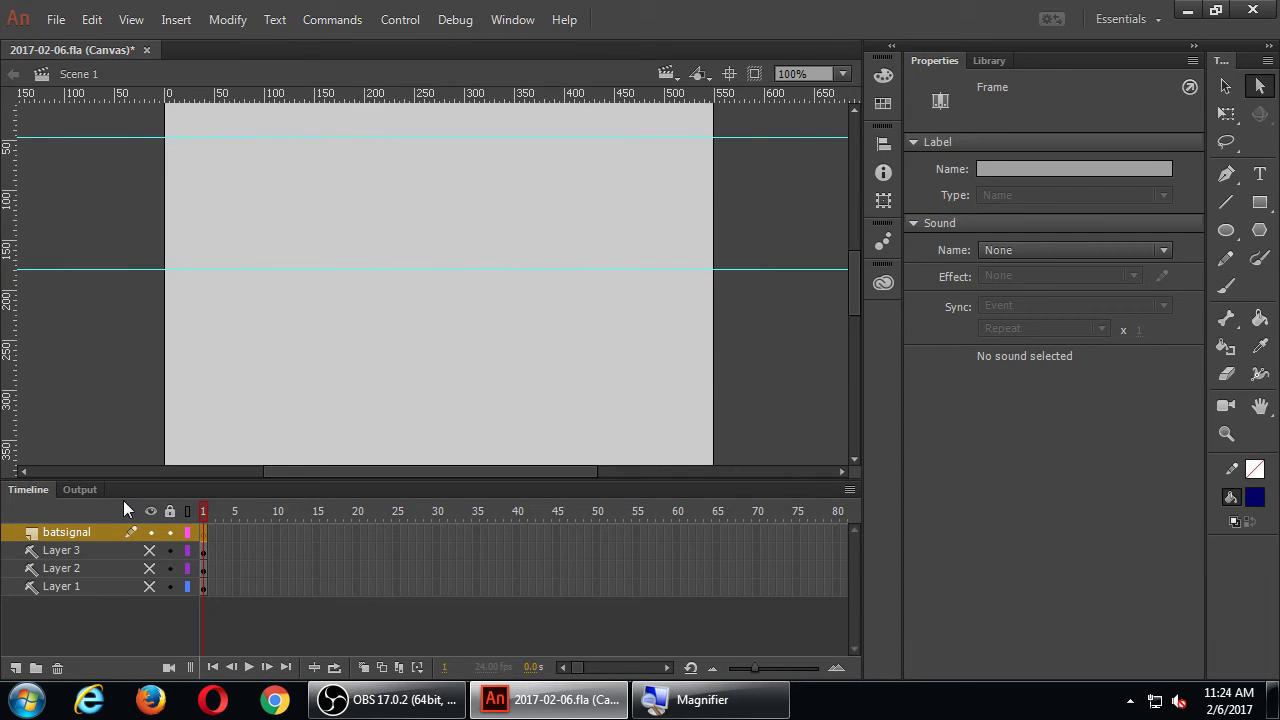
{"action": "key", "text": "ctrl+minus"}
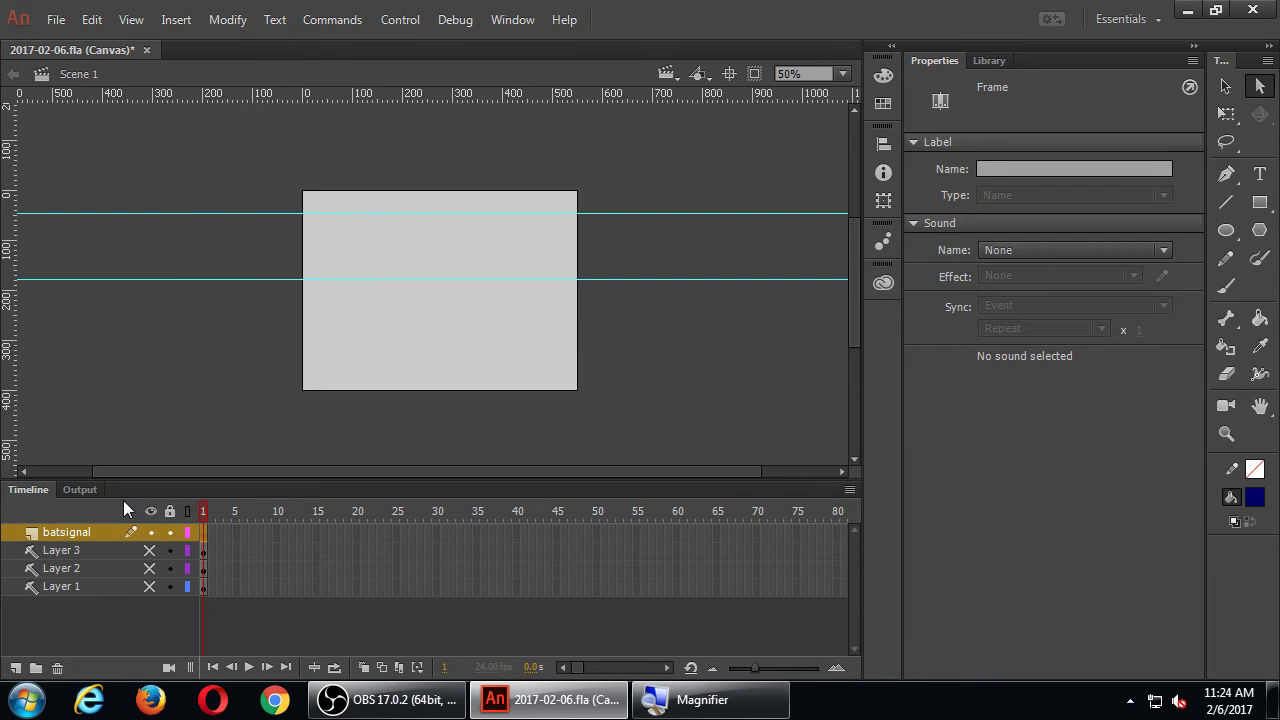
{"action": "left_click", "coordinate": [132, 21]}
{"action": "mouse_move", "coordinate": [214, 250]}
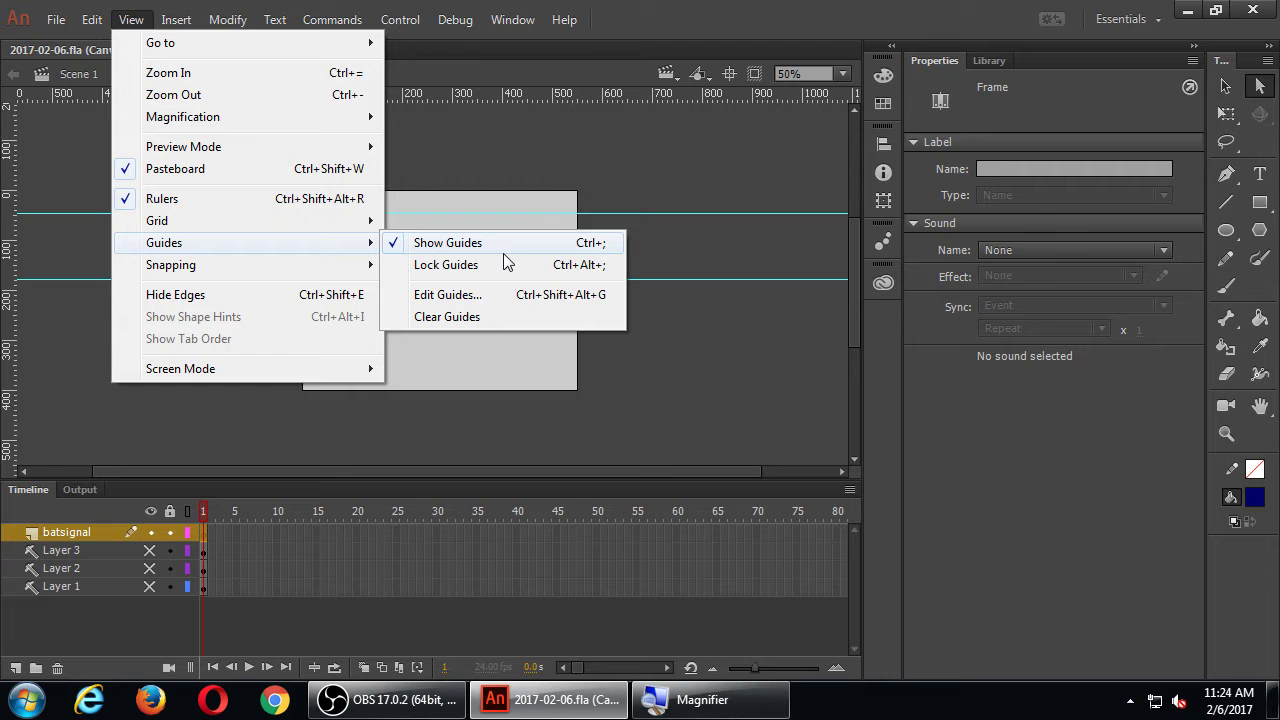
{"action": "left_click", "coordinate": [485, 317]}
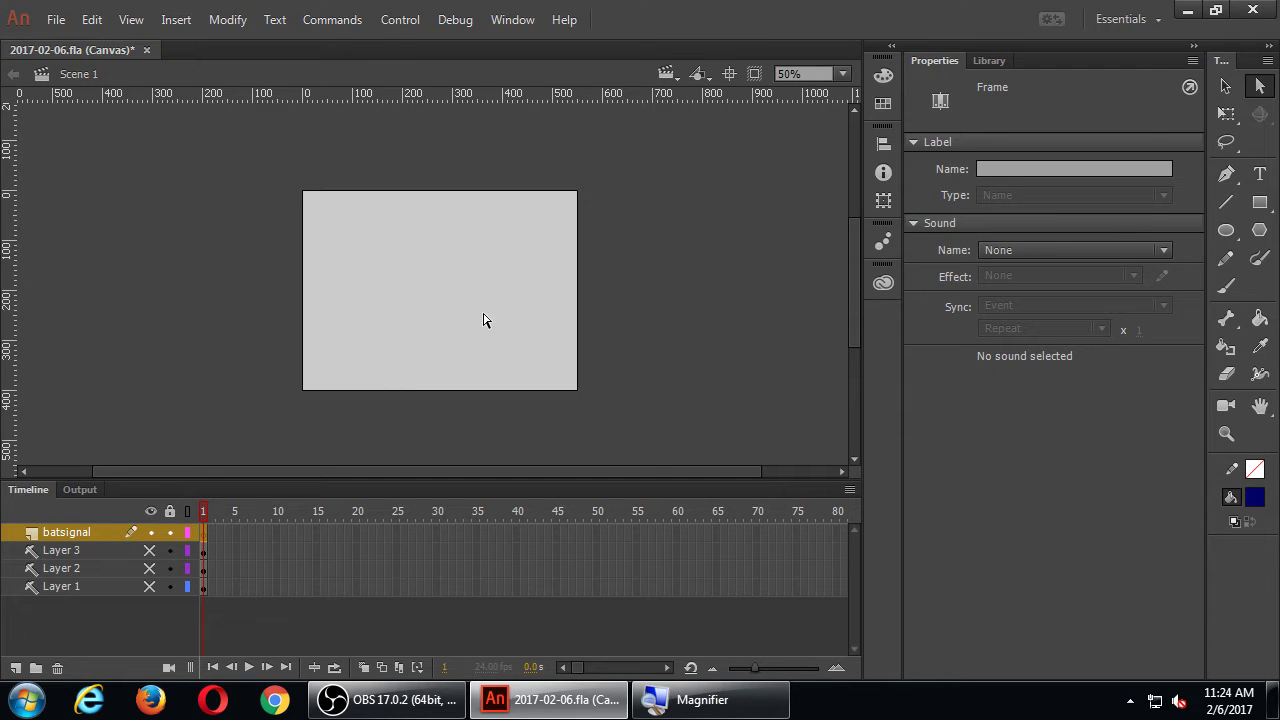
Zoom to 100% and set the drawing fill colour to black #000000.
{"action": "key", "text": "ctrl+="}
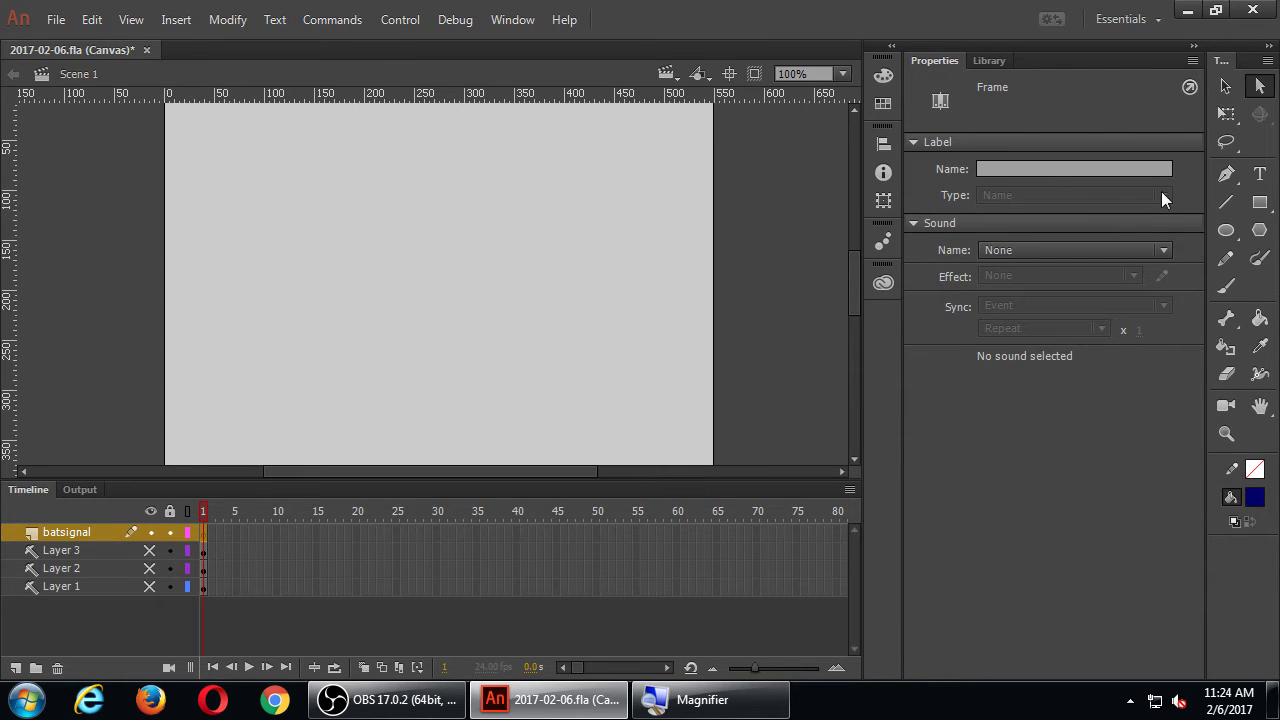
{"action": "left_click", "coordinate": [1259, 202]}
{"action": "left_click", "coordinate": [1126, 171]}
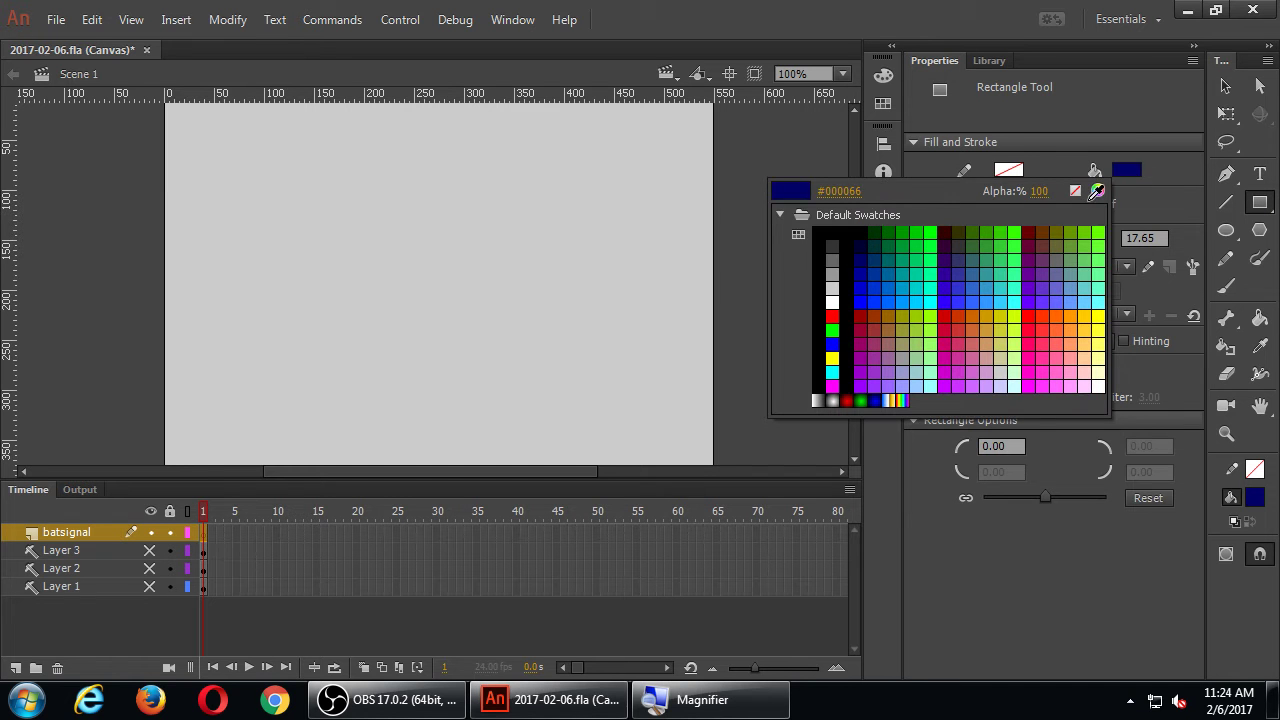
{"action": "left_click", "coordinate": [834, 247]}
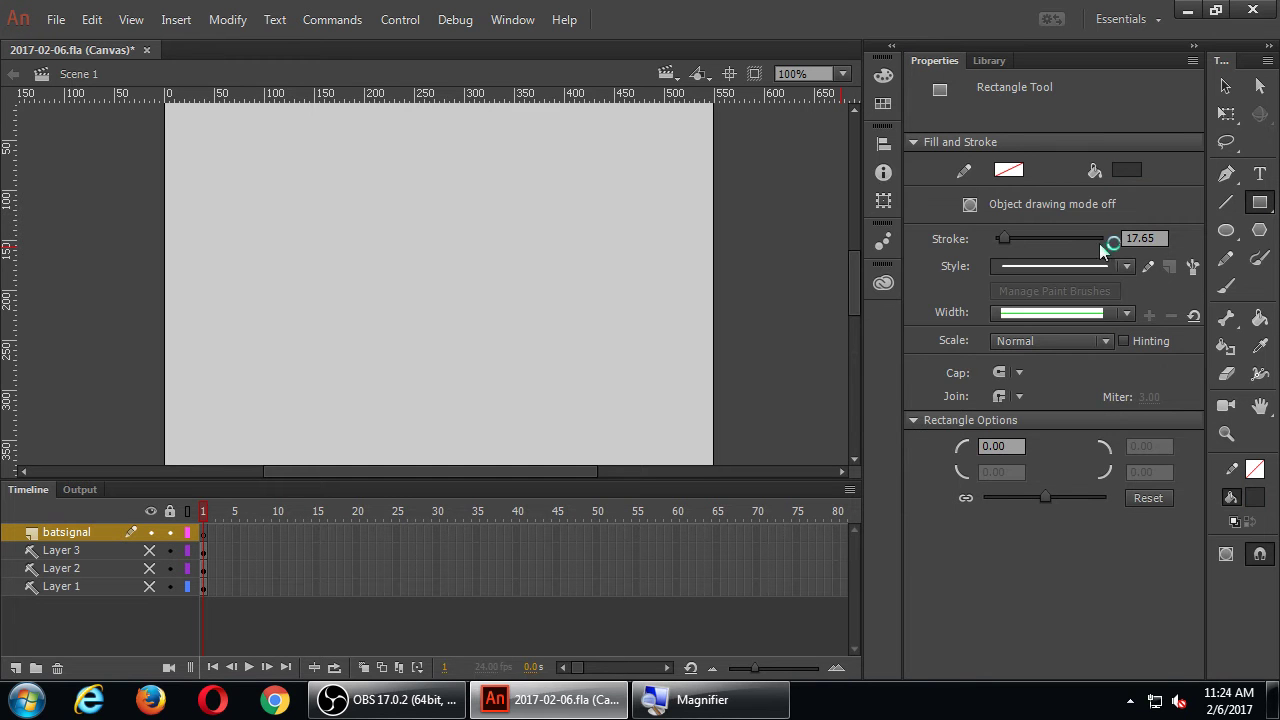
{"action": "left_click", "coordinate": [1127, 171]}
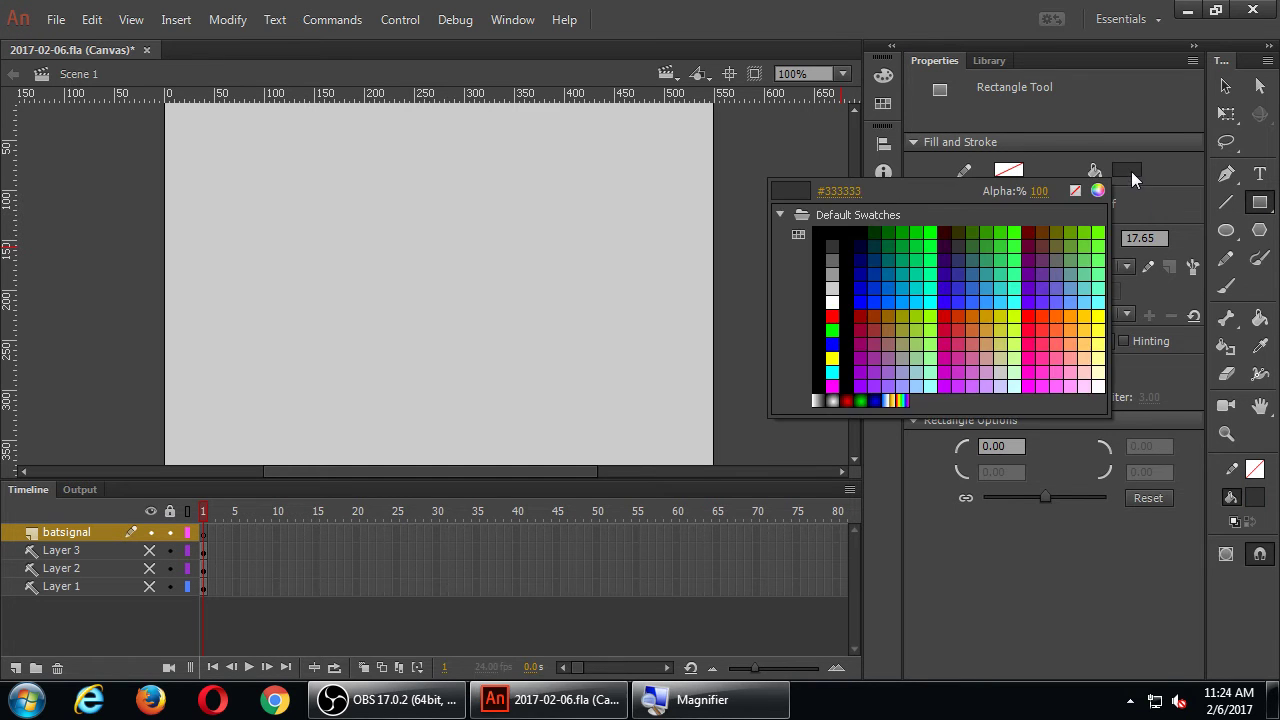
{"action": "left_click", "coordinate": [836, 227]}
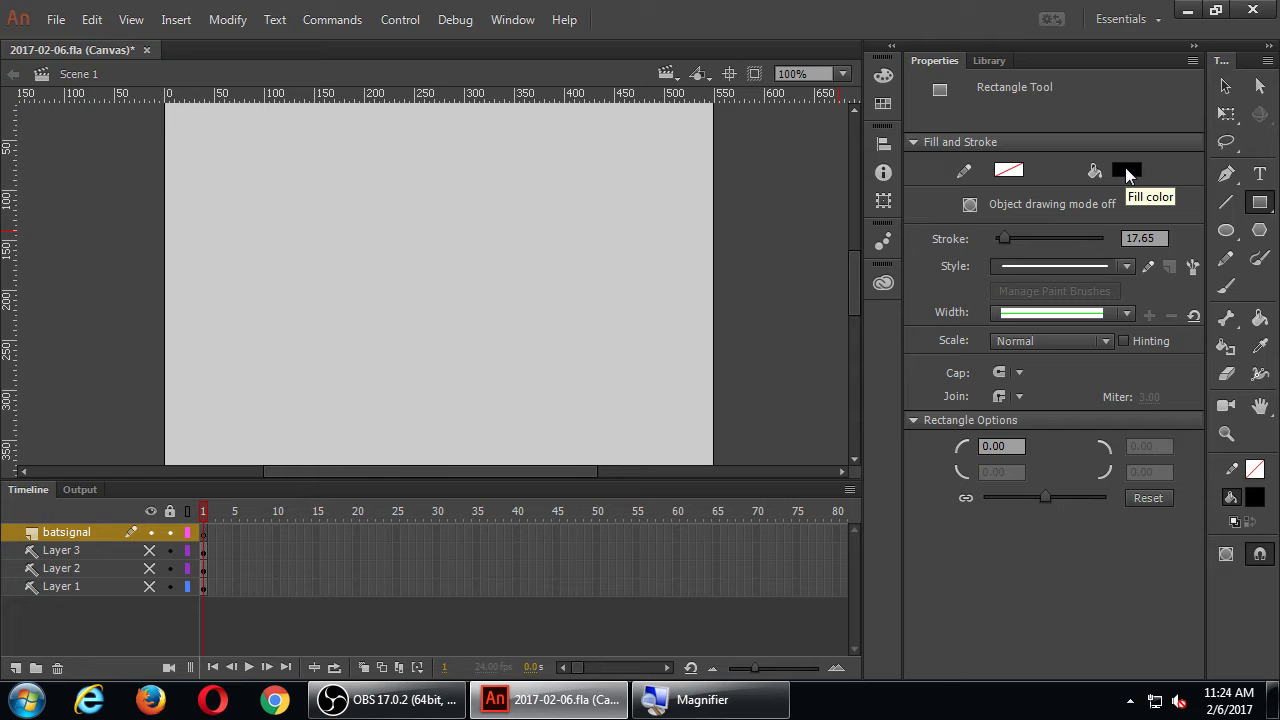
{"action": "left_click", "coordinate": [1129, 170]}
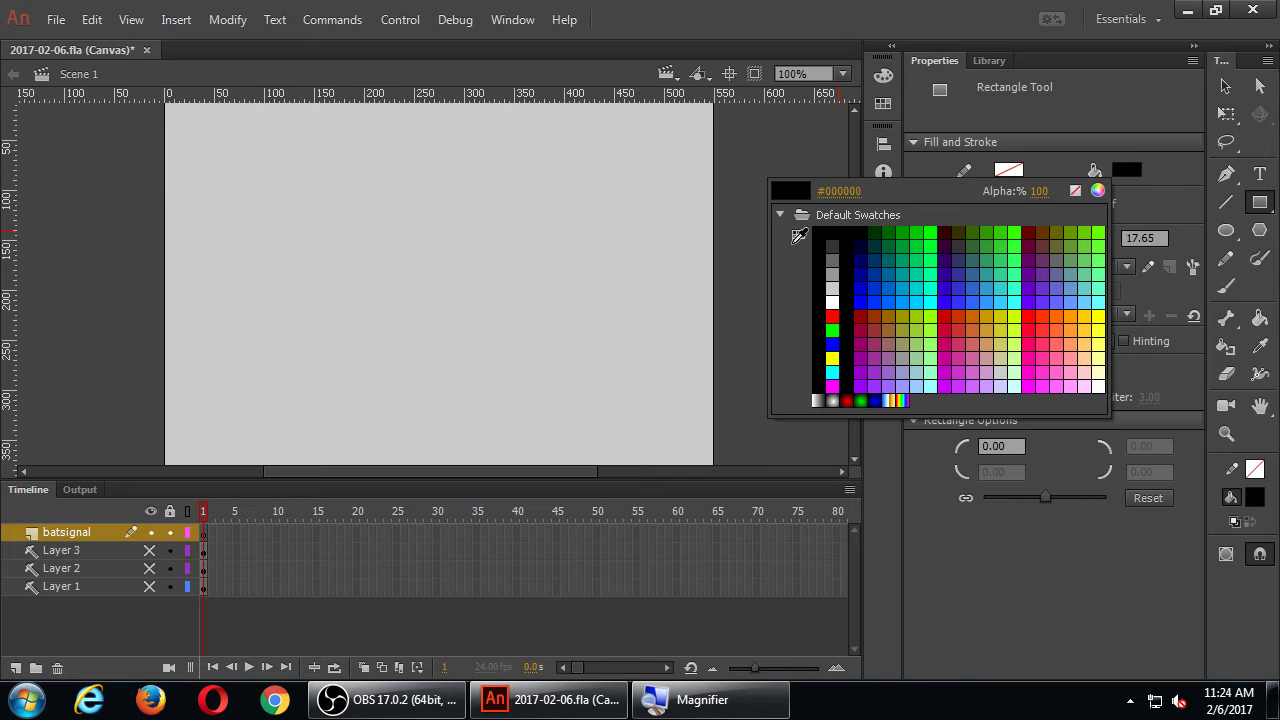
{"action": "left_click", "coordinate": [843, 228]}
Draw a 253.10 px black circle and move it to X 144.10, Y 72.95.
{"action": "left_click_drag", "start_coordinate": [320, 227], "coordinate": [518, 370]}
{"action": "key", "text": "ctrl+z"}
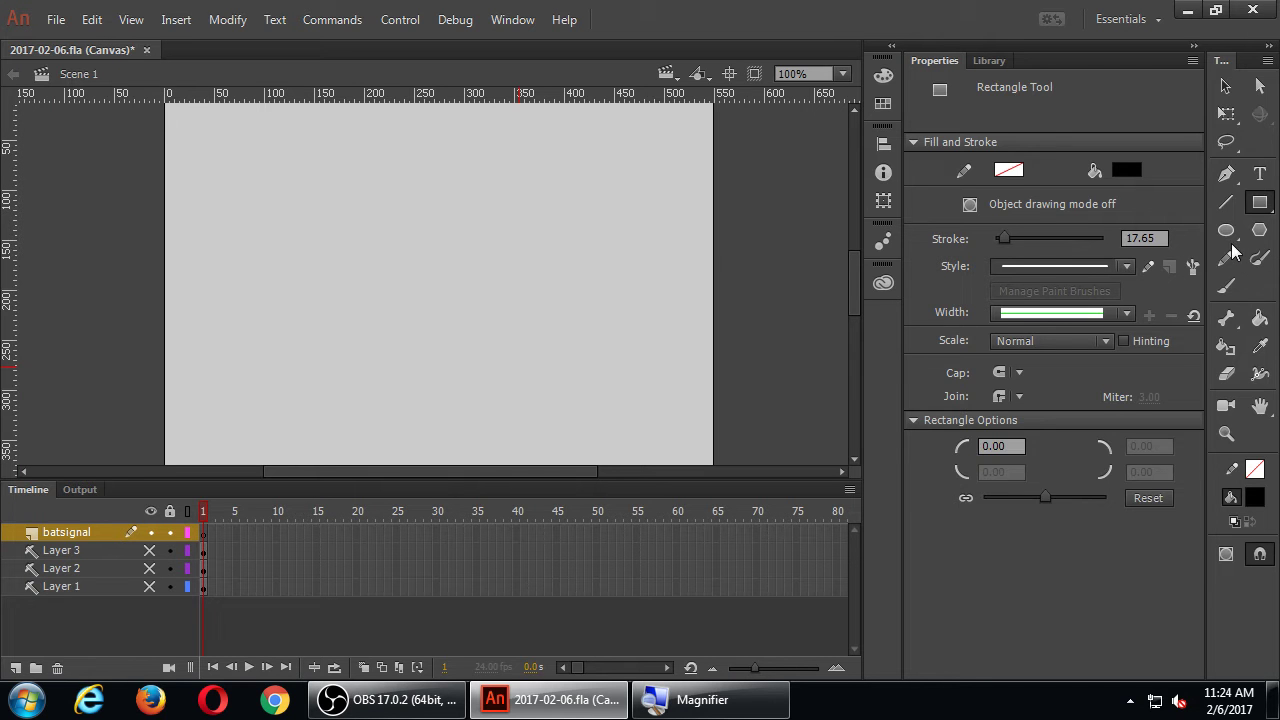
{"action": "left_click", "coordinate": [1227, 231]}
{"action": "left_click_drag", "start_coordinate": [387, 188], "coordinate": [638, 417]}
{"action": "key", "text": "v"}
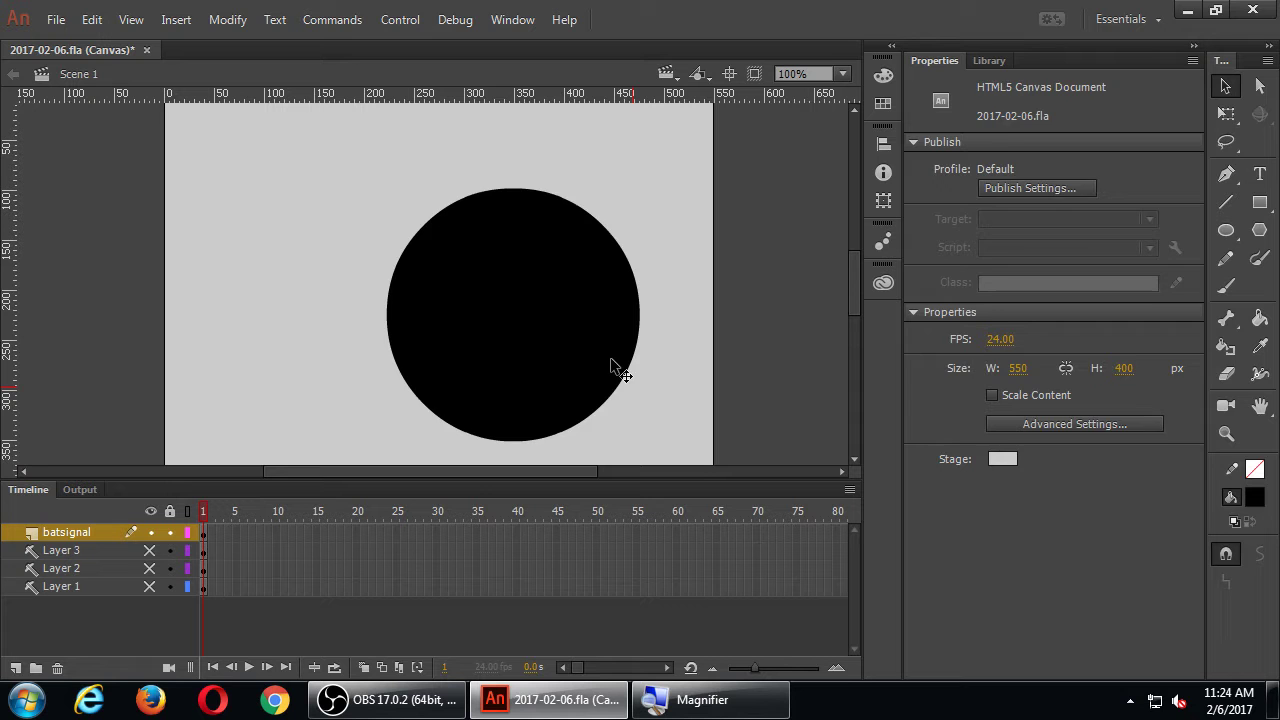
{"action": "left_click_drag", "start_coordinate": [614, 364], "coordinate": [534, 340]}
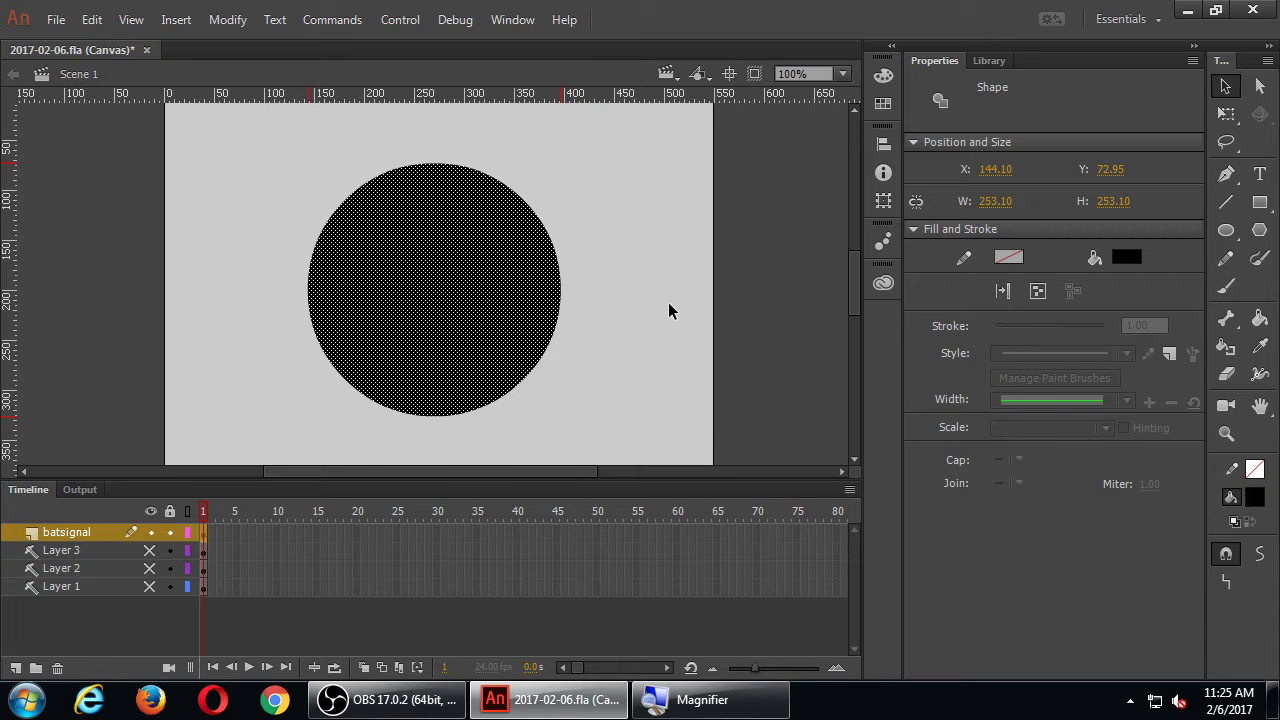
{"action": "left_click", "coordinate": [625, 309]}
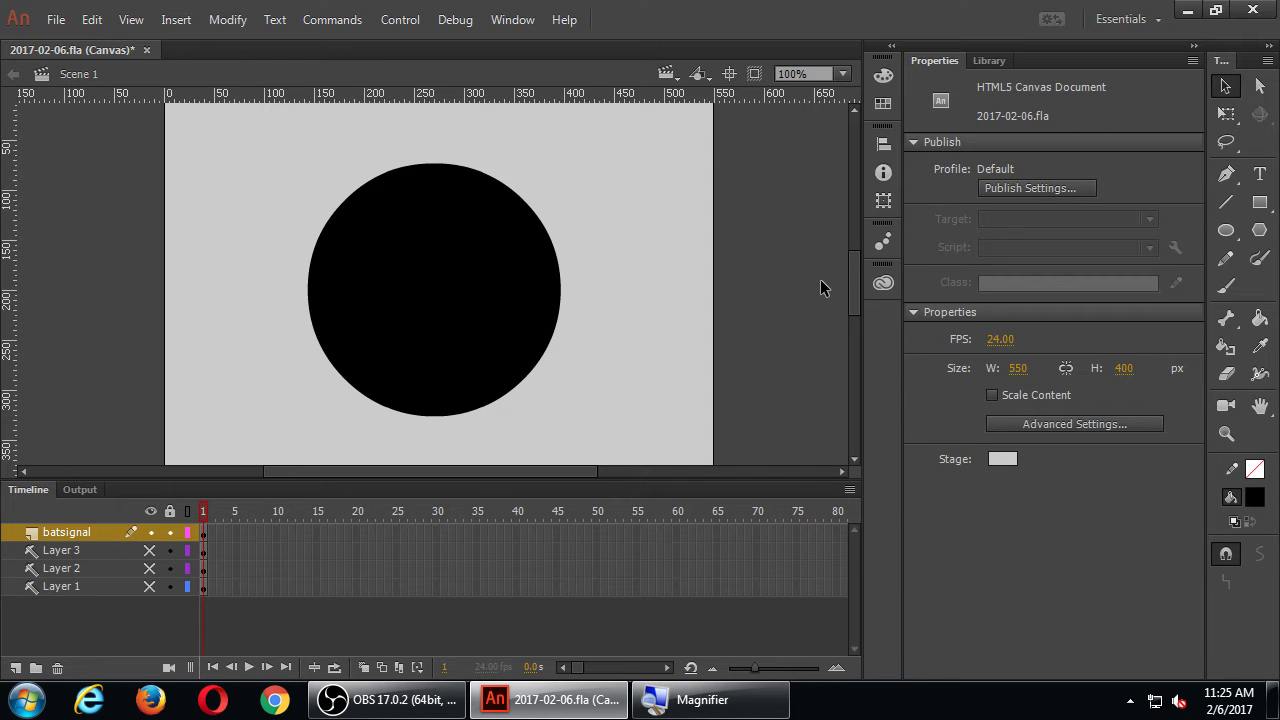
{"action": "left_click", "coordinate": [1259, 205]}
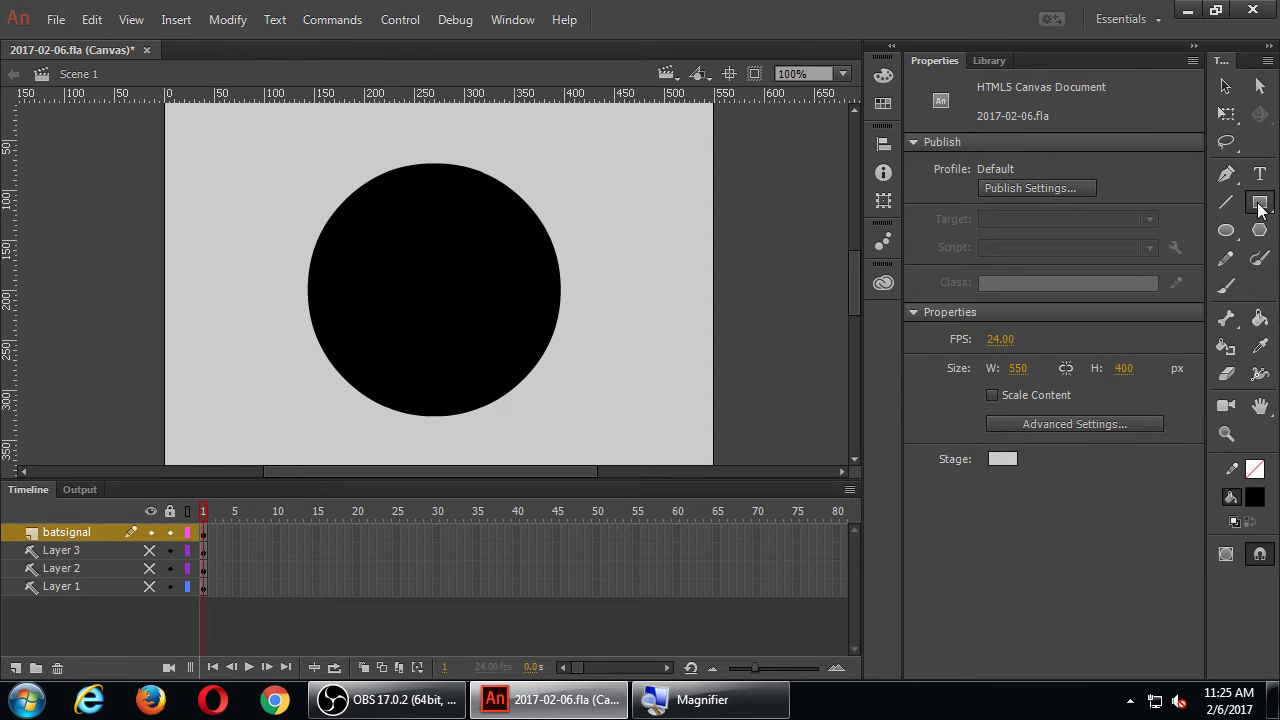
{"action": "left_click", "coordinate": [1227, 231]}
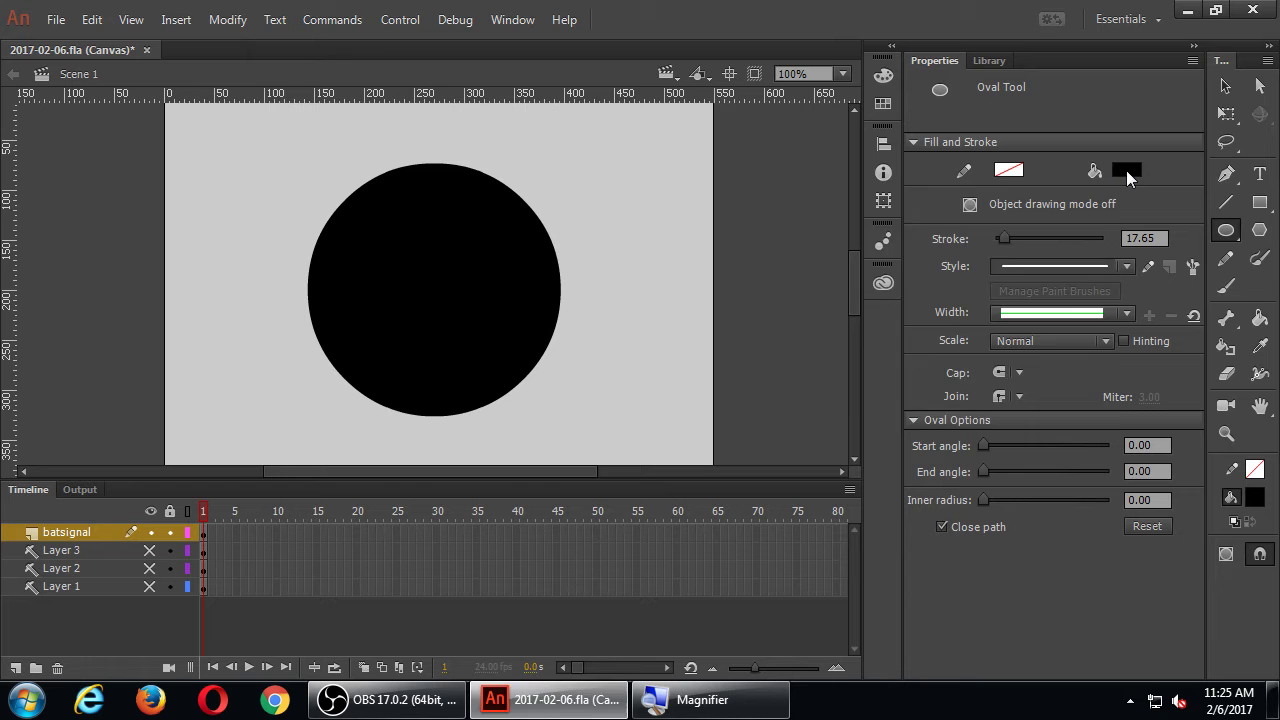
{"action": "left_click", "coordinate": [1126, 170]}
{"action": "left_click", "coordinate": [846, 248]}
{"action": "mouse_move", "coordinate": [346, 134]}
{"action": "left_mouse_down"}
{"action": "mouse_move", "coordinate": [529, 272]}
{"action": "mouse_move", "coordinate": [535, 300]}
{"action": "left_mouse_up"}
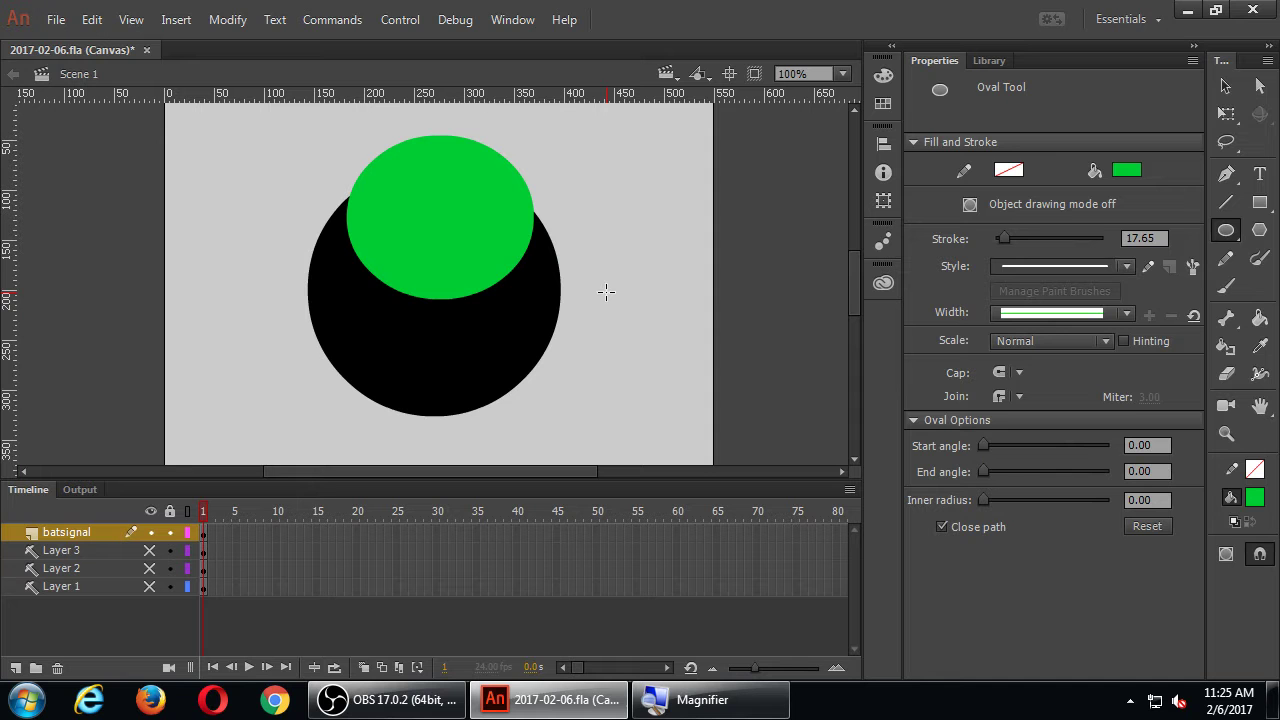
{"action": "key", "text": "v"}
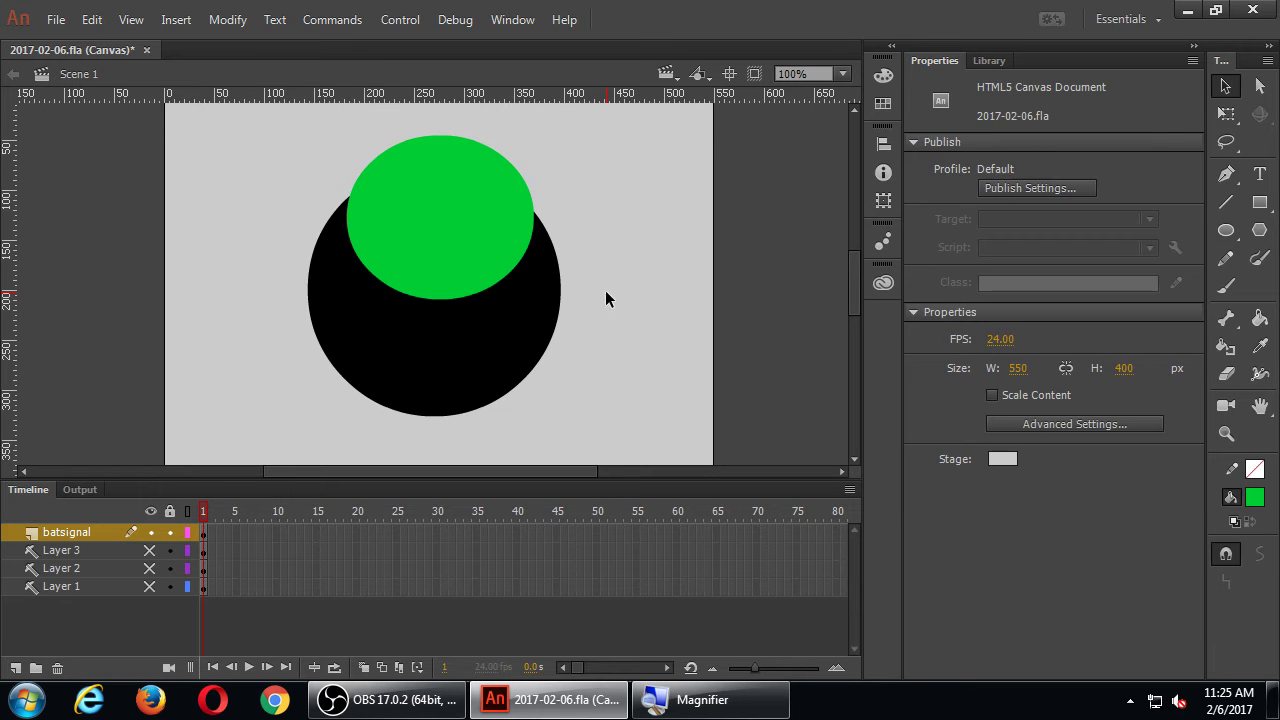
{"action": "left_click_drag", "start_coordinate": [481, 225], "coordinate": [441, 228]}
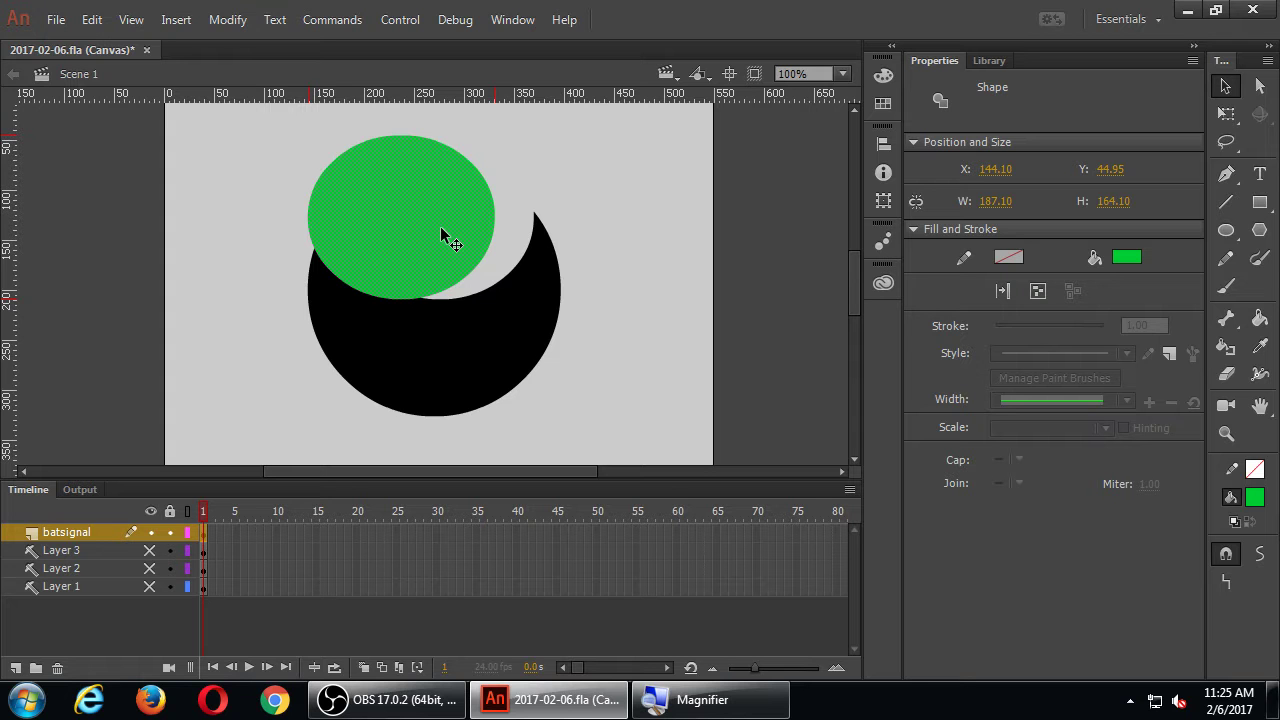
{"action": "key", "text": "ctrl+z"}
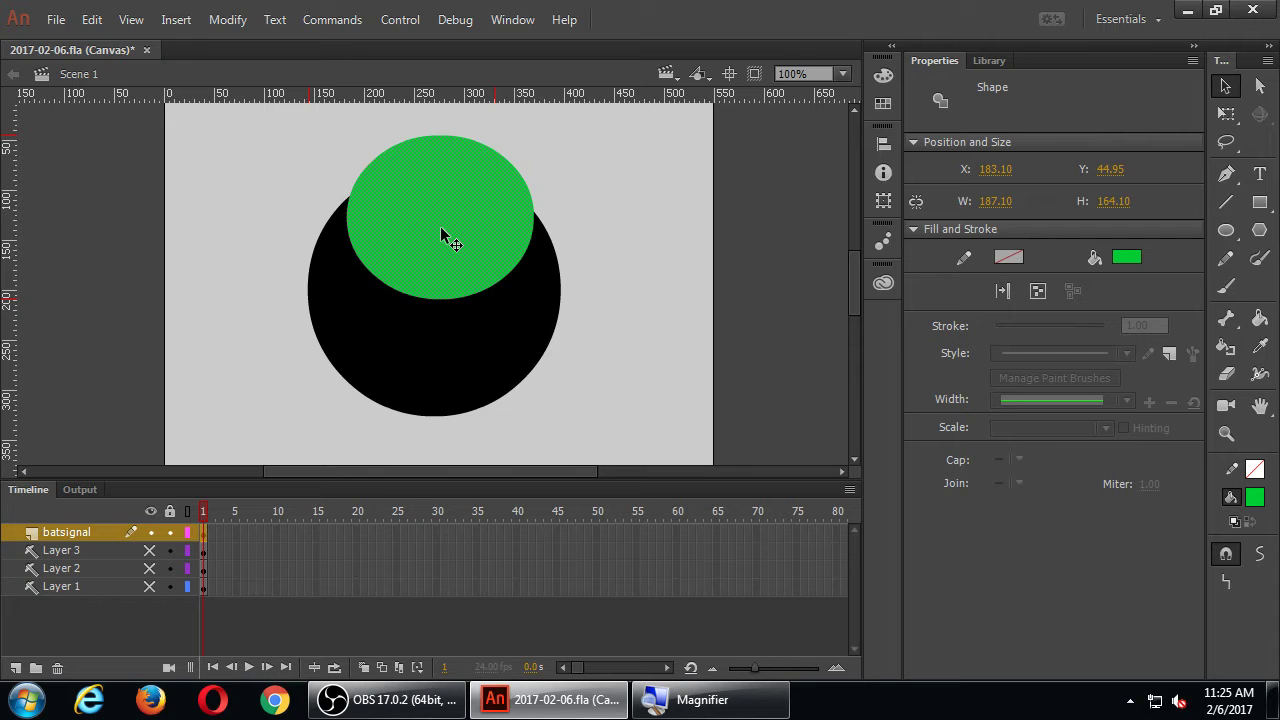
{"action": "key", "text": "ctrl+z"}
{"action": "key", "text": "ctrl+z"}
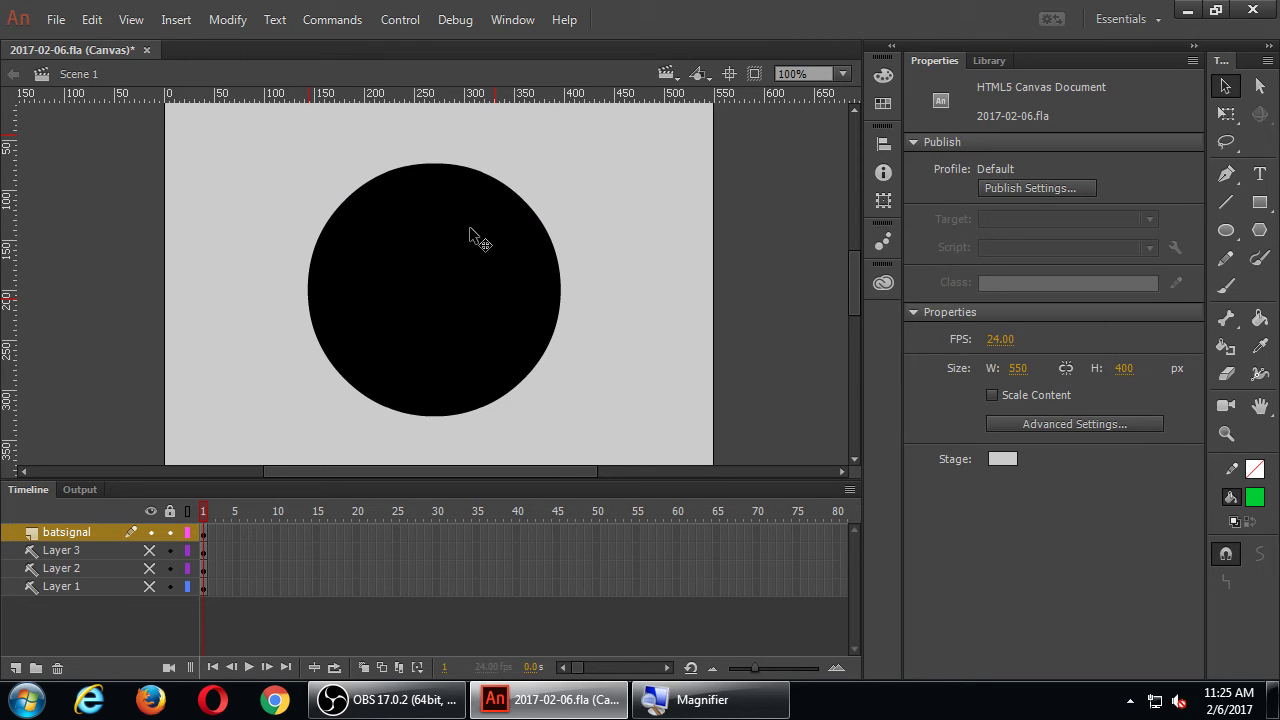
Draw a green circle above the black circle, redrawing it once for size.
{"action": "left_click_drag", "start_coordinate": [594, 197], "coordinate": [617, 338]}
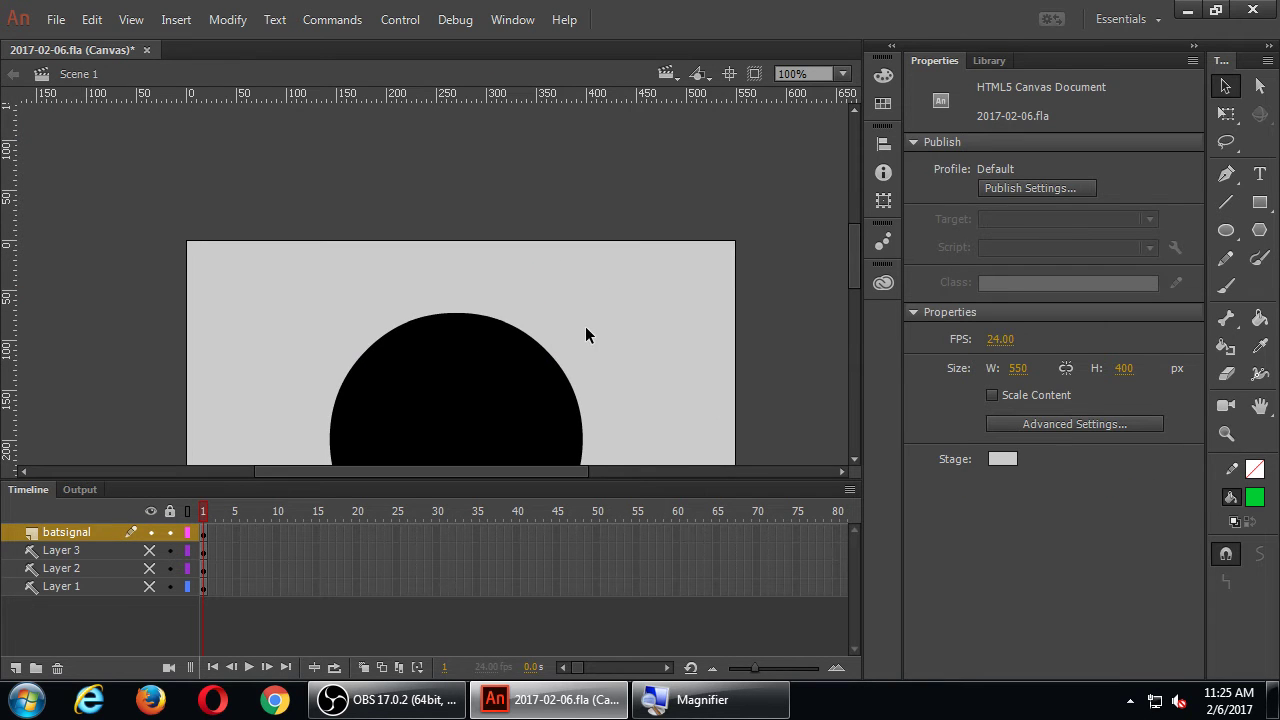
{"action": "left_click", "coordinate": [1226, 230]}
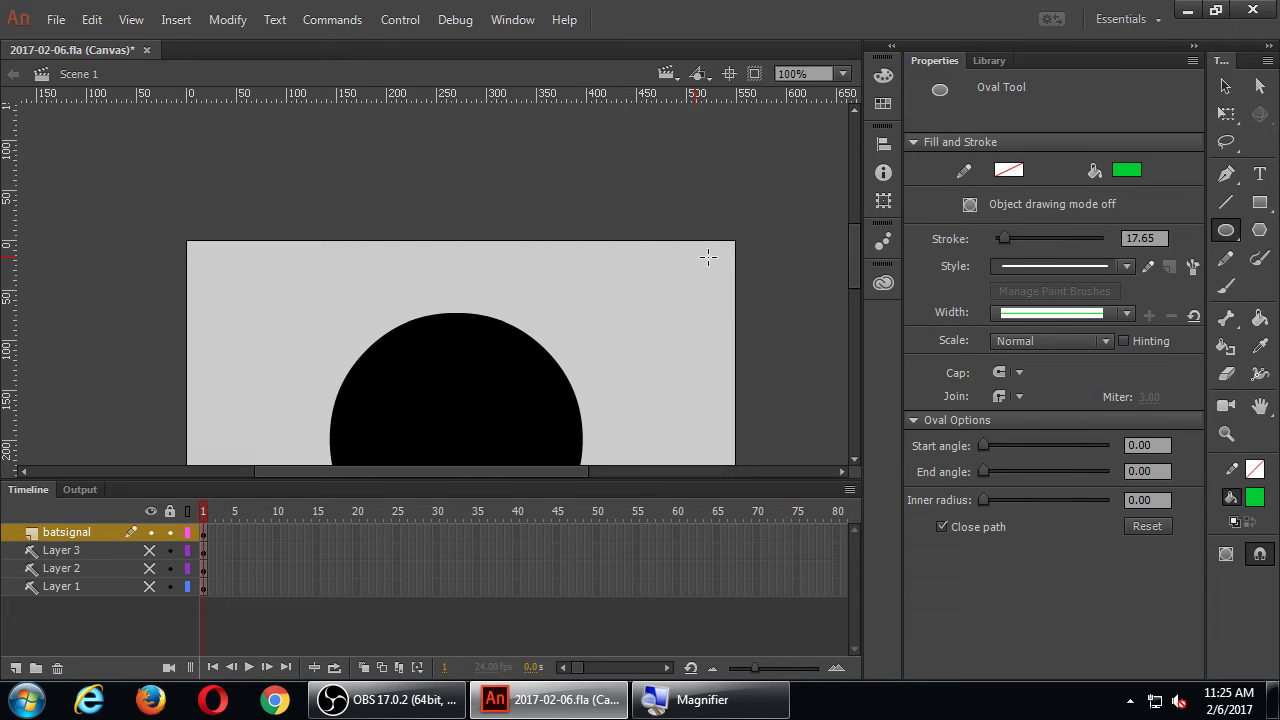
{"action": "left_click_drag", "start_coordinate": [372, 166], "coordinate": [529, 298]}
{"action": "key", "text": "ctrl+z"}
{"action": "left_click_drag", "start_coordinate": [409, 164], "coordinate": [577, 310]}
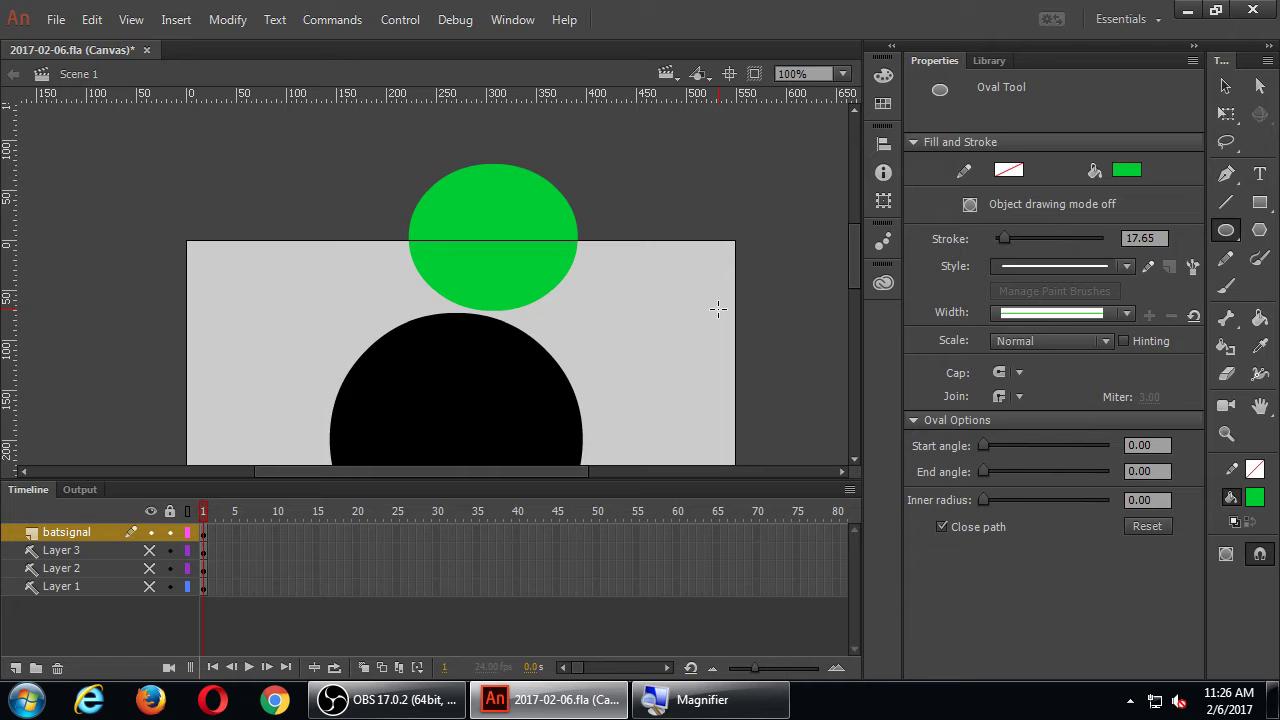
Overlap the green circle on the black circle's top, merge it, and pull it aside to leave a notch.
{"action": "key", "text": "v"}
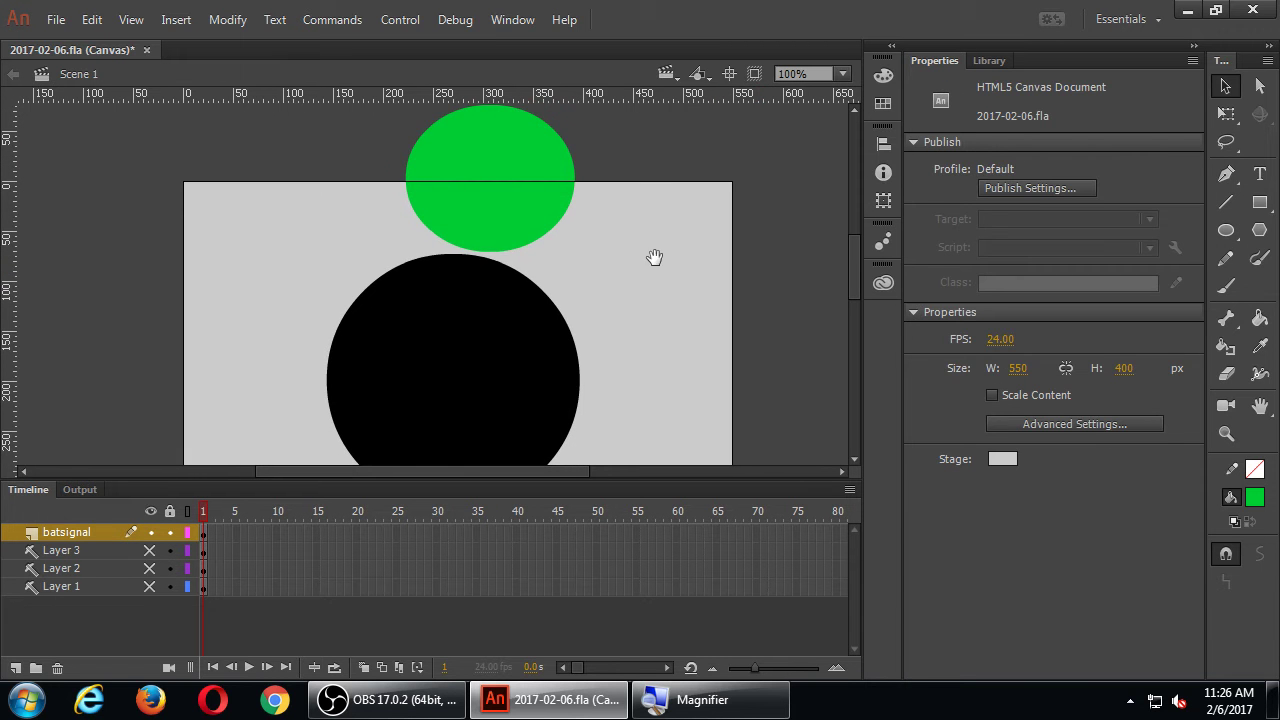
{"action": "left_click_drag", "start_coordinate": [518, 210], "coordinate": [478, 334]}
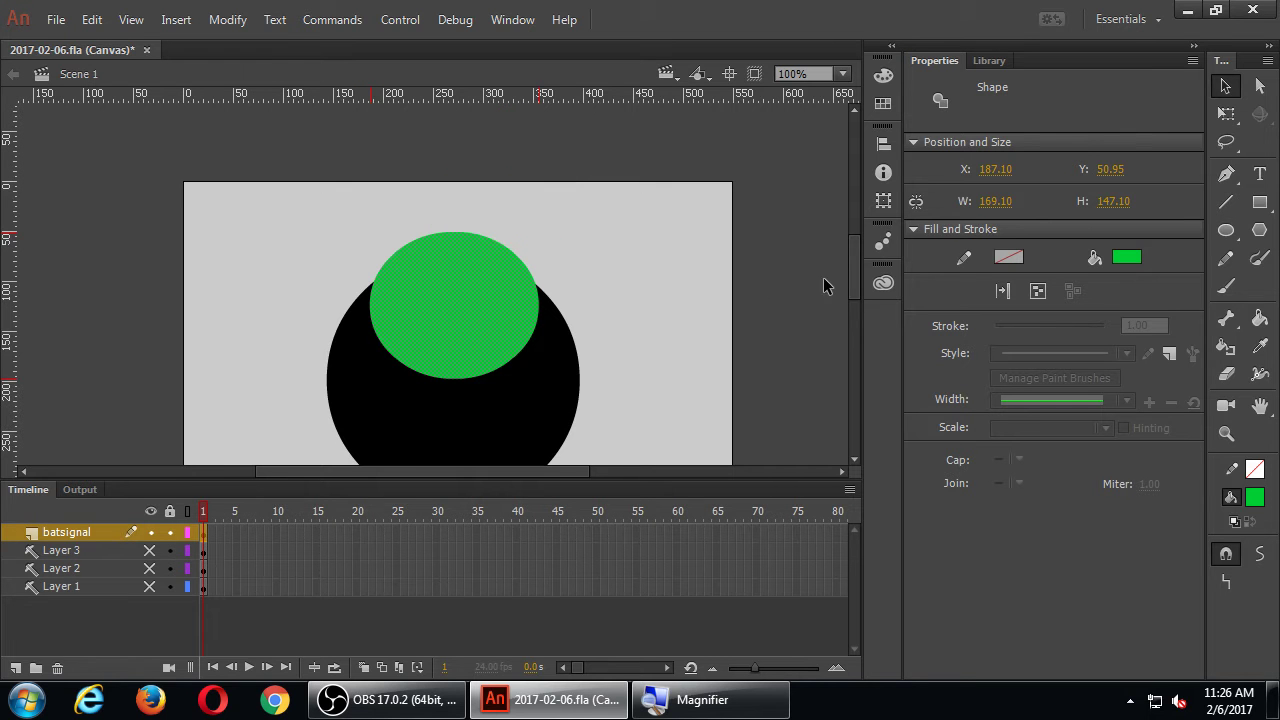
{"action": "left_click_drag", "start_coordinate": [852, 272], "coordinate": [851, 285]}
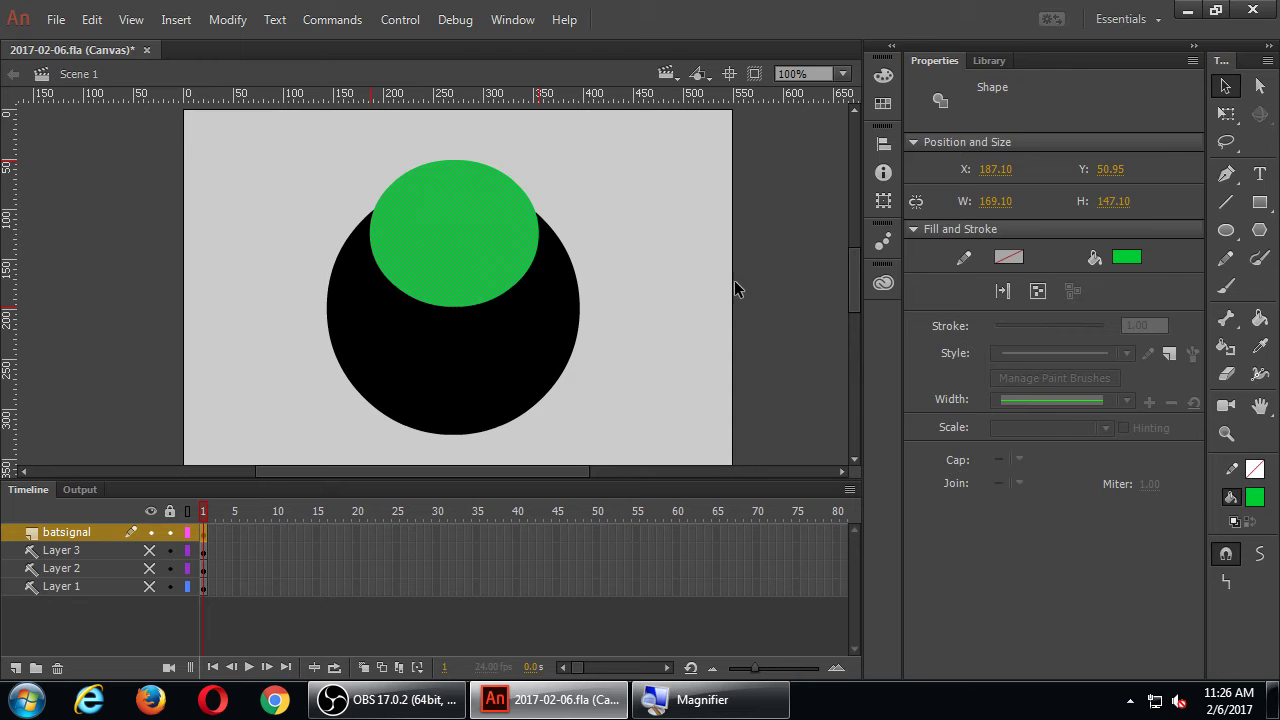
{"action": "left_click", "coordinate": [659, 271]}
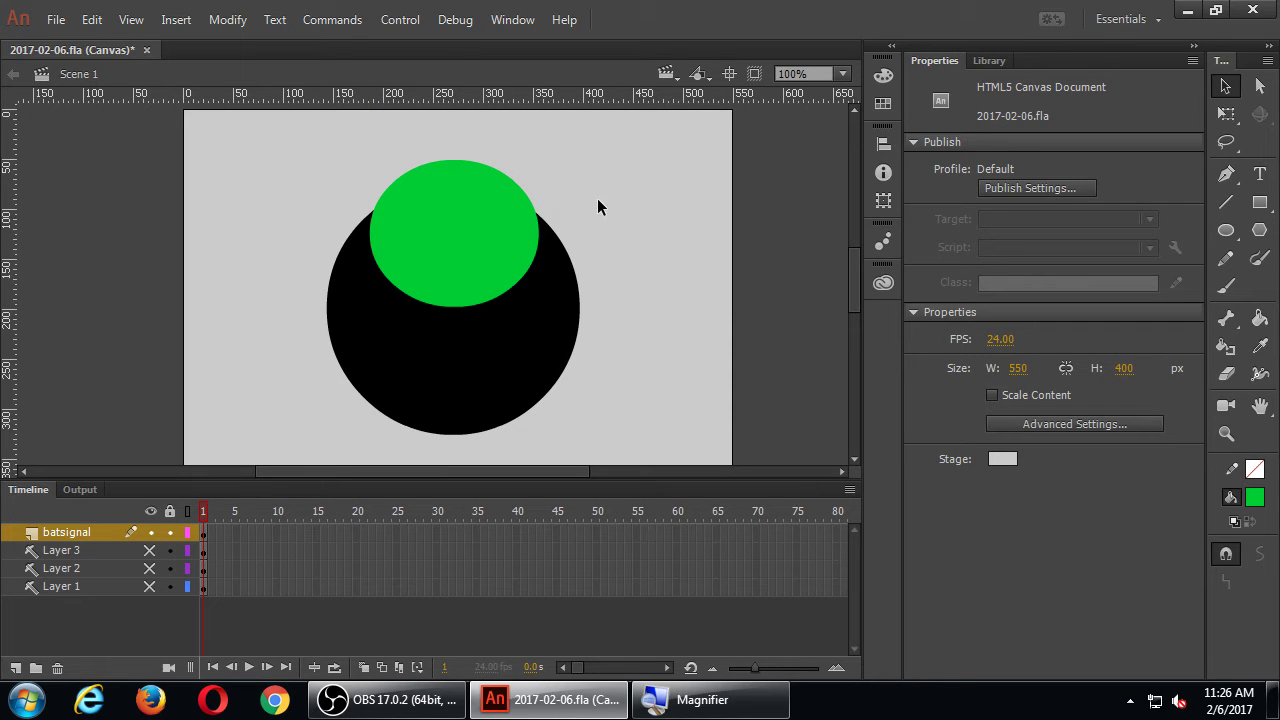
{"action": "left_click", "coordinate": [529, 266]}
{"action": "left_click_drag", "start_coordinate": [500, 231], "coordinate": [762, 229]}
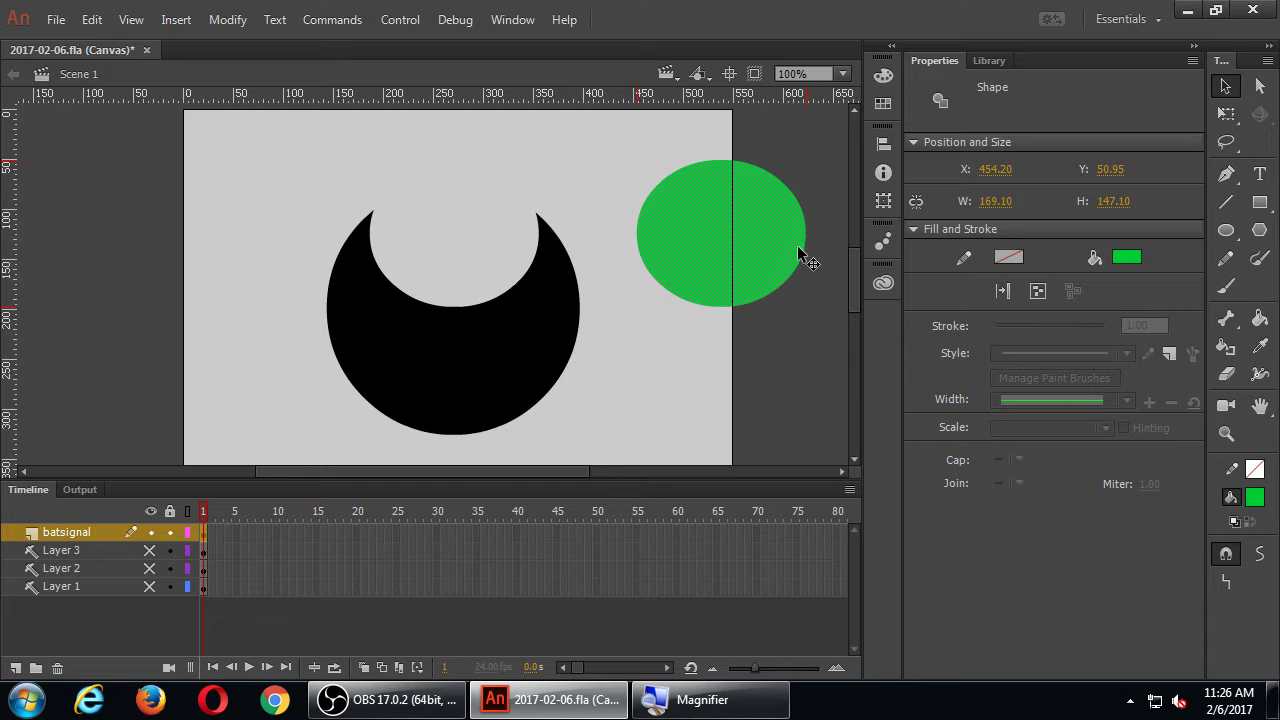
Scale the green circle up and position it over the black shape's bottom edge.
{"action": "key", "text": "q"}
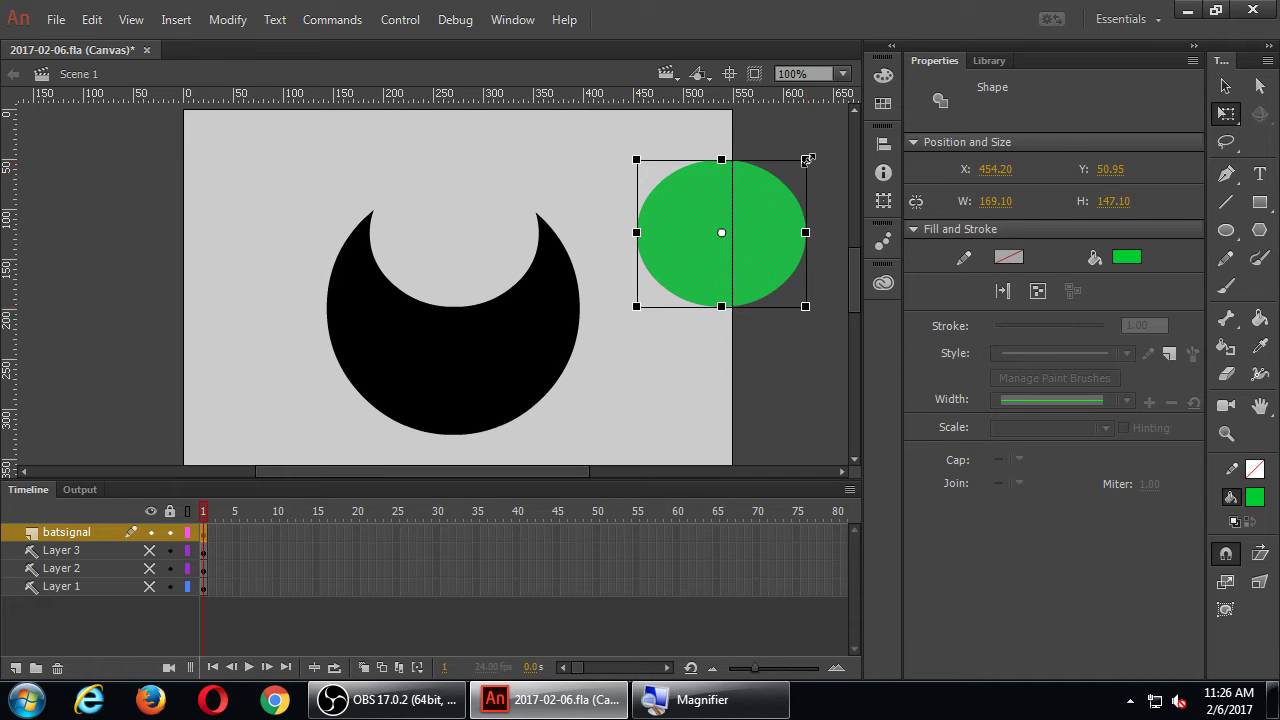
{"action": "left_click_drag", "start_coordinate": [806, 159], "coordinate": [817, 148]}
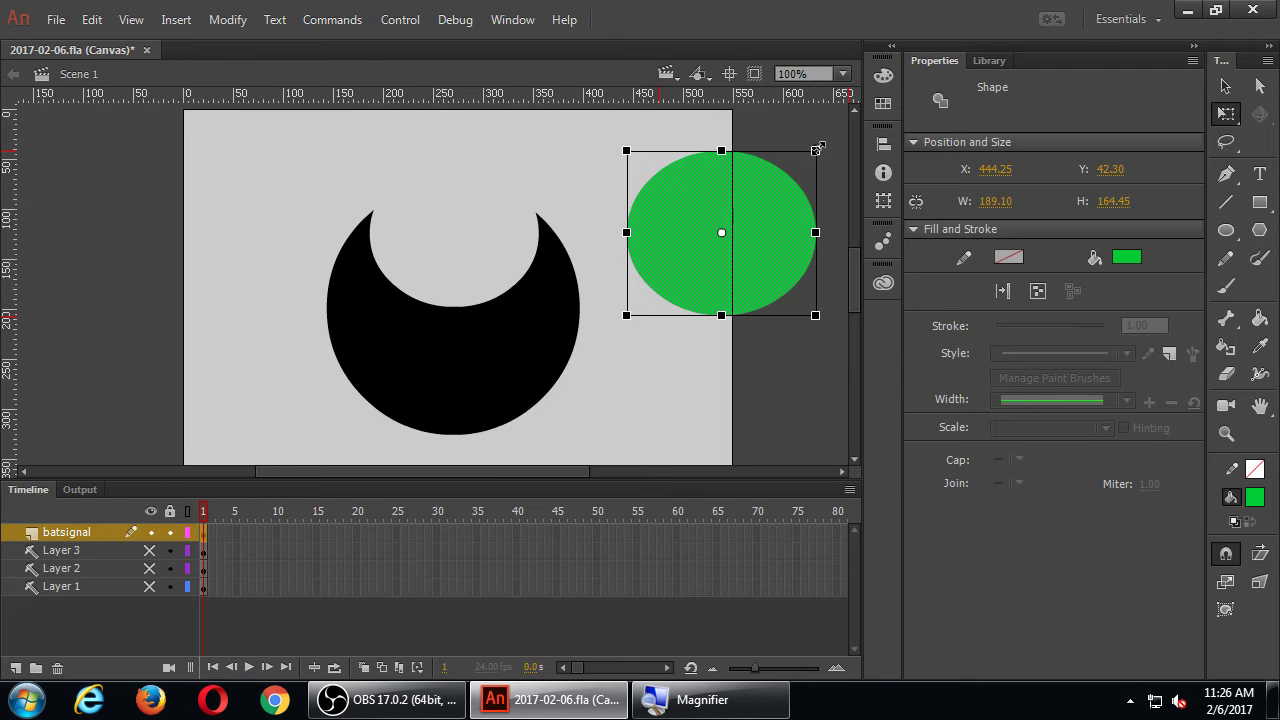
{"action": "key", "text": "v"}
{"action": "left_click_drag", "start_coordinate": [771, 231], "coordinate": [516, 395]}
{"action": "scroll", "coordinate": [520, 397], "scroll_direction": "down", "scroll_amount": 2}
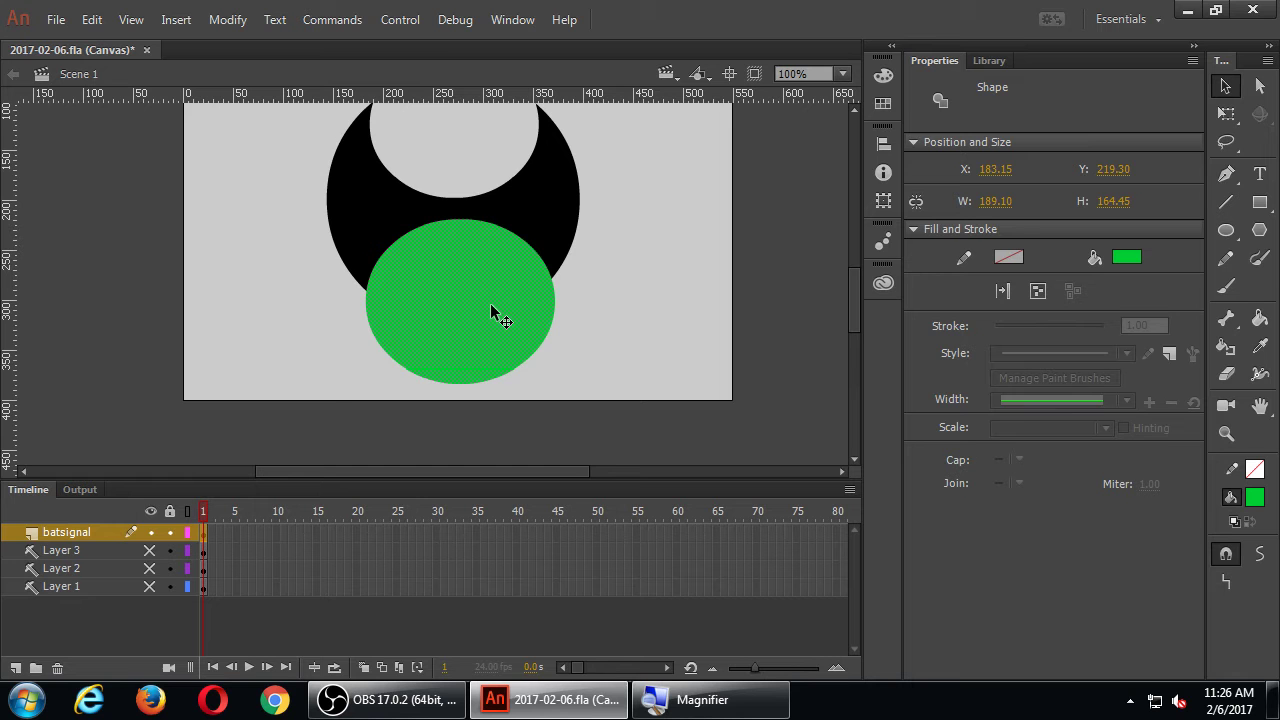
{"action": "left_click_drag", "start_coordinate": [491, 305], "coordinate": [489, 315]}
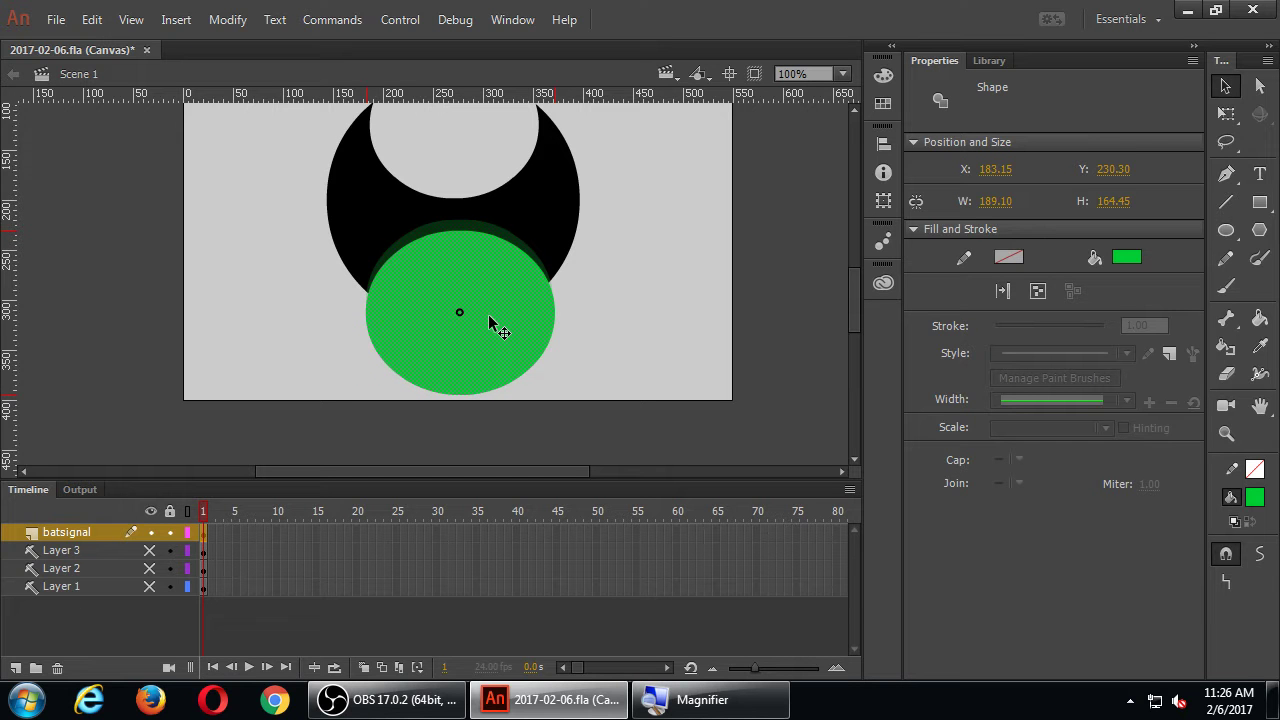
{"action": "key", "text": "Down"}
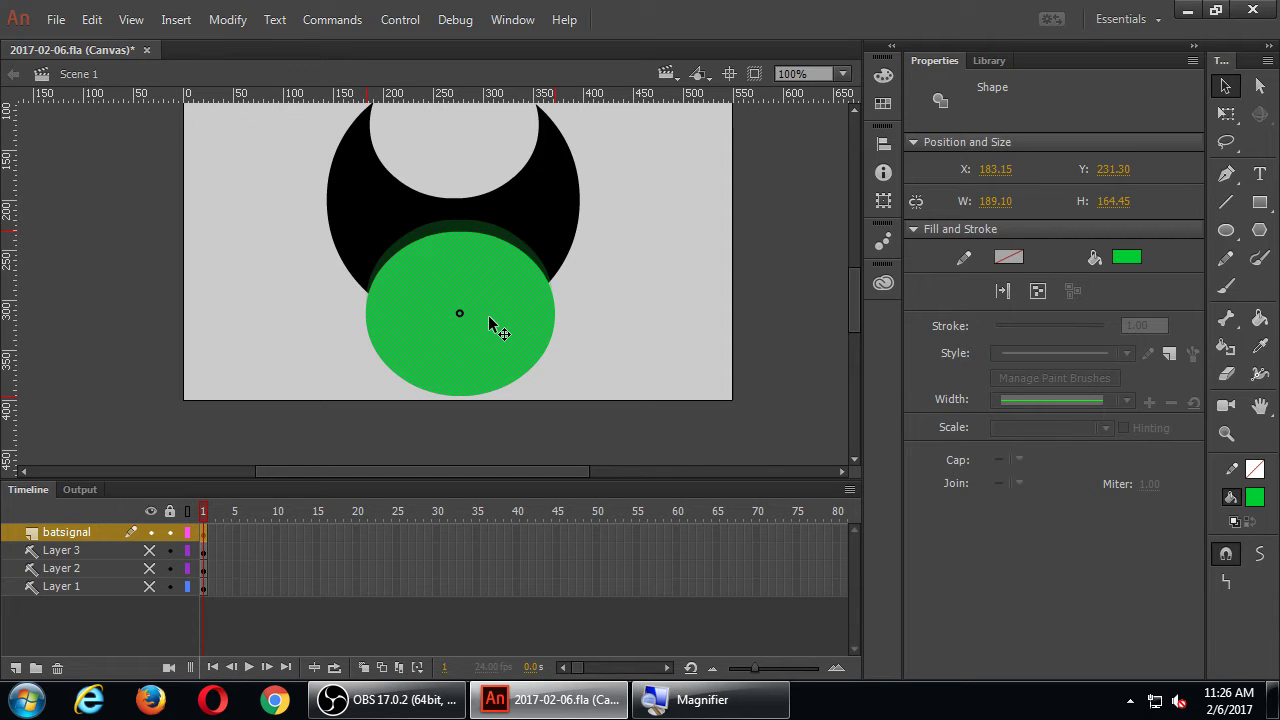
Merge the green circle, then drag it to the stage's lower-right, leaving a bottom notch.
{"action": "left_click", "coordinate": [658, 296]}
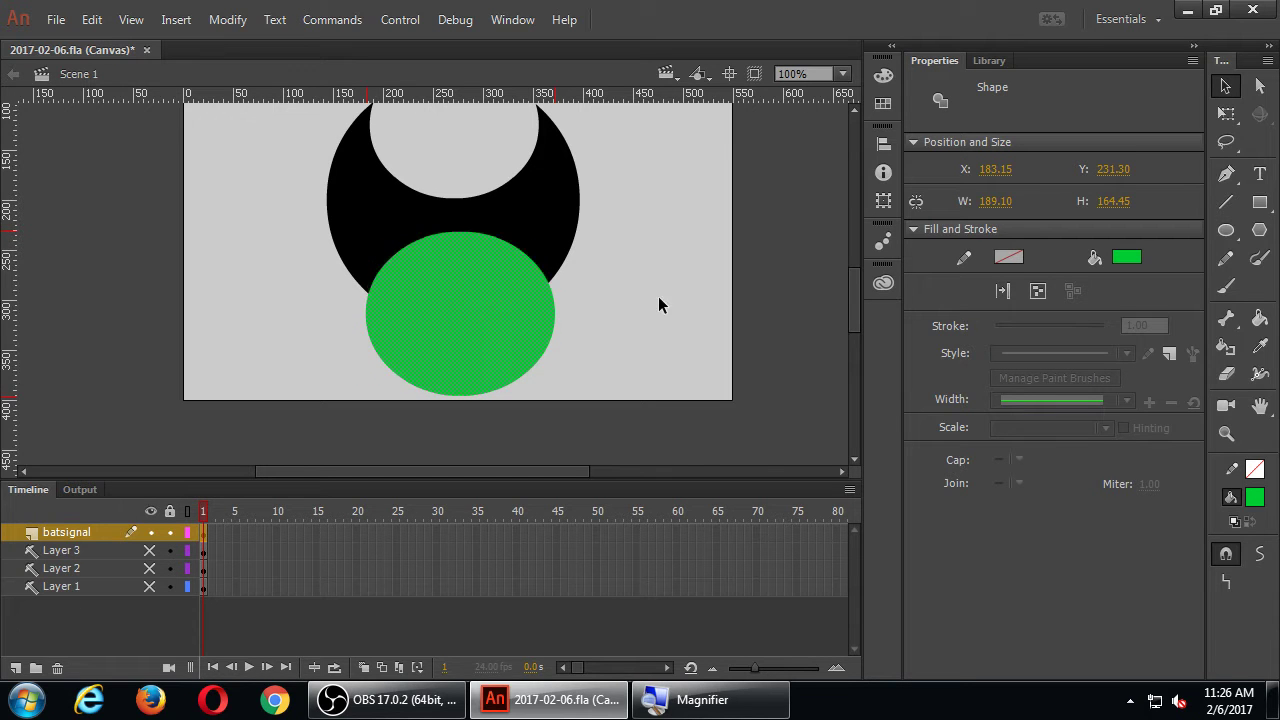
{"action": "left_click", "coordinate": [494, 302]}
{"action": "left_click_drag", "start_coordinate": [553, 313], "coordinate": [854, 279]}
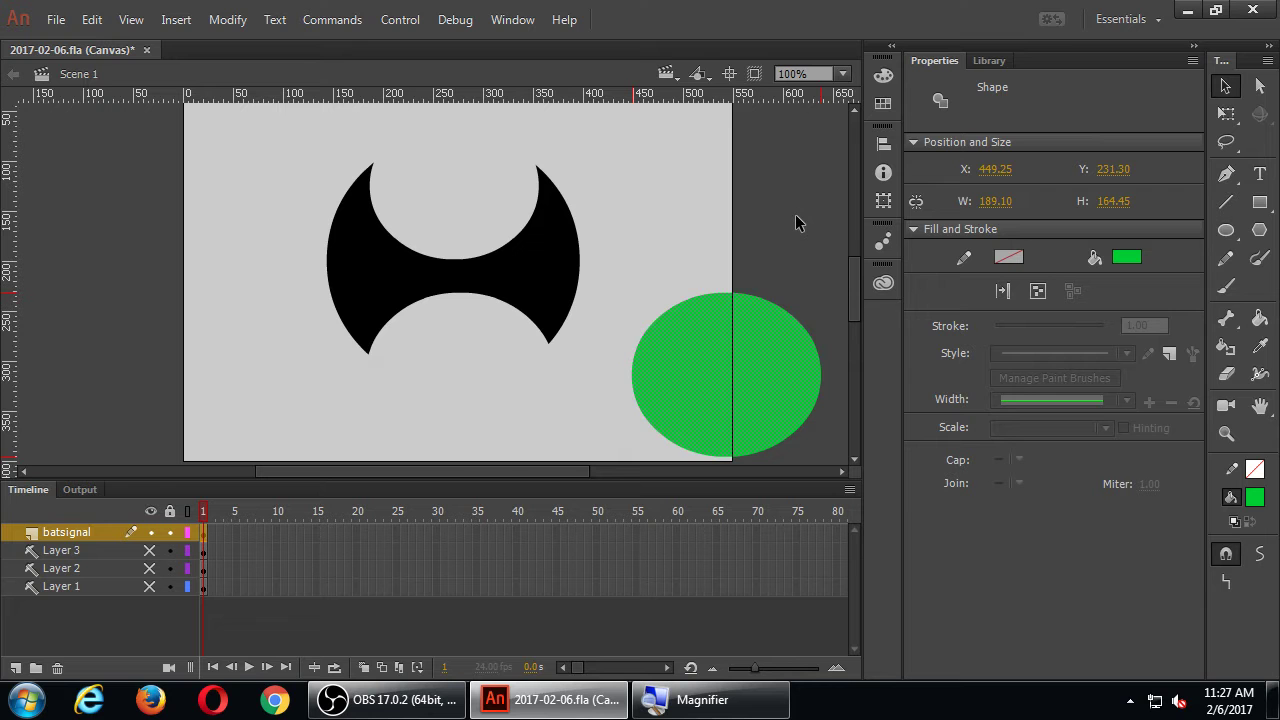
{"action": "left_click_drag", "start_coordinate": [675, 343], "coordinate": [786, 443]}
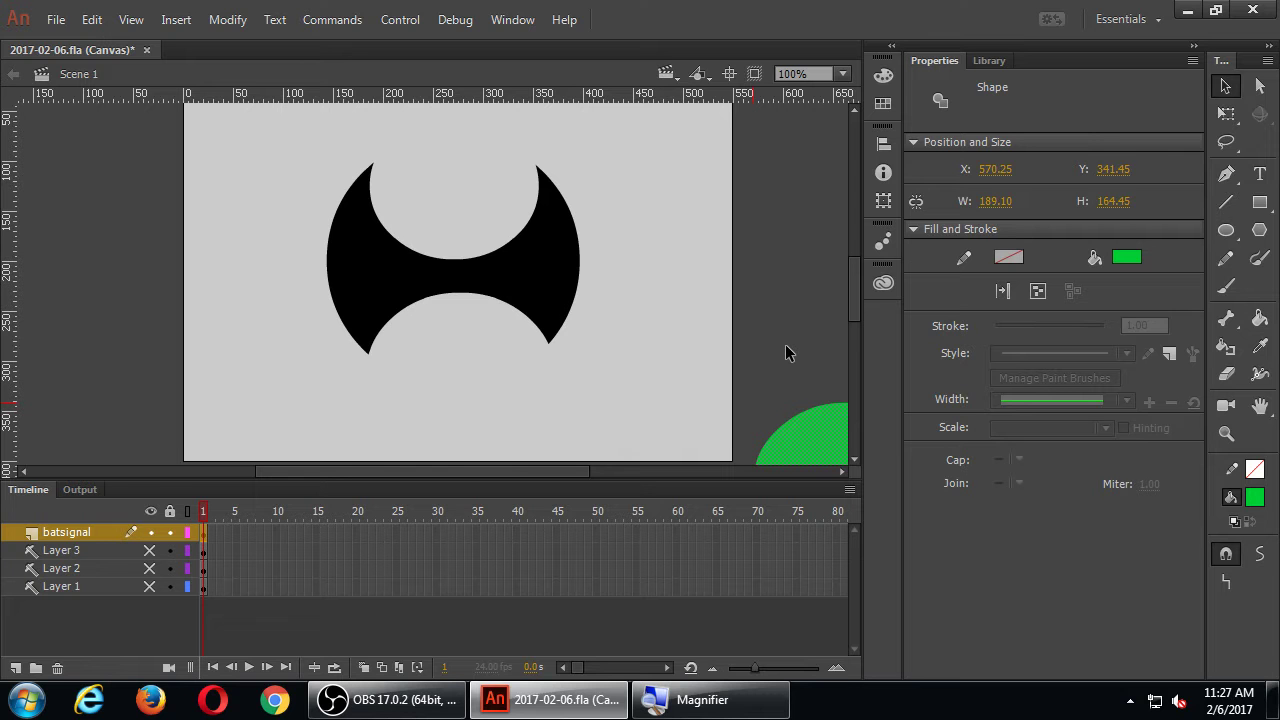
Set a black fill and drag out a small square to the right of the notched shape.
{"action": "left_click", "coordinate": [1260, 202]}
{"action": "left_click", "coordinate": [1124, 170]}
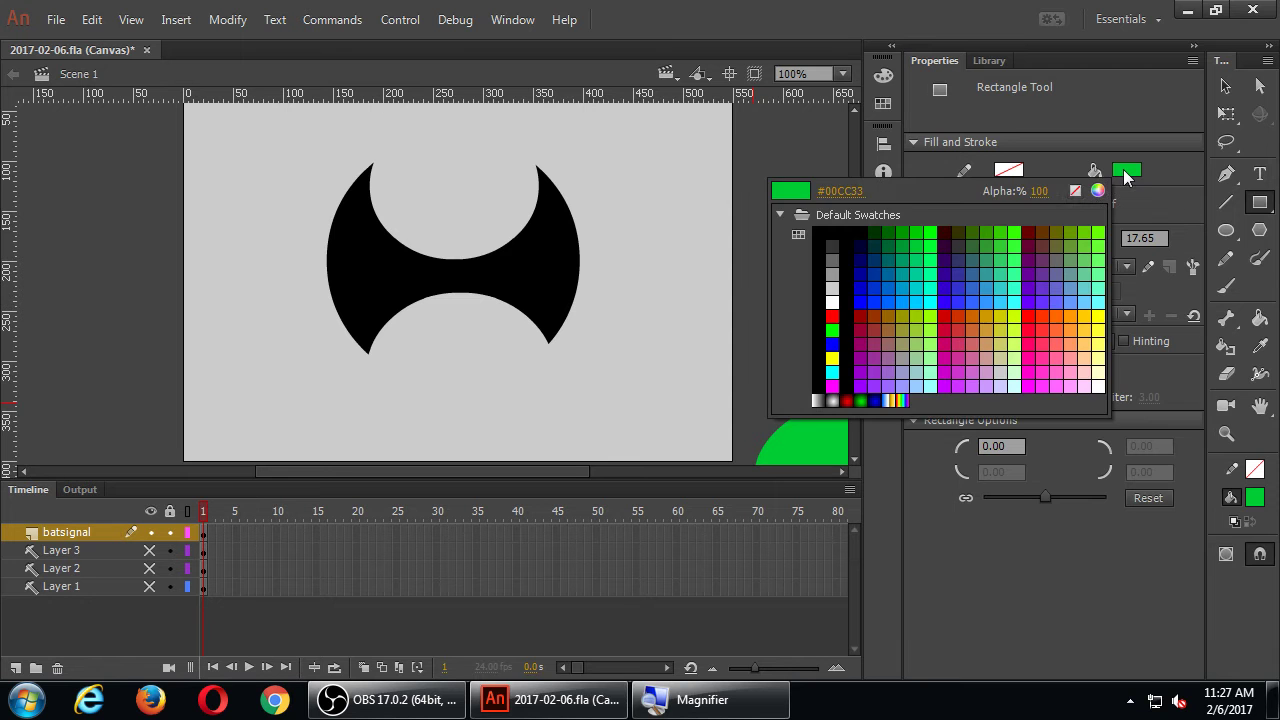
{"action": "left_click", "coordinate": [868, 226]}
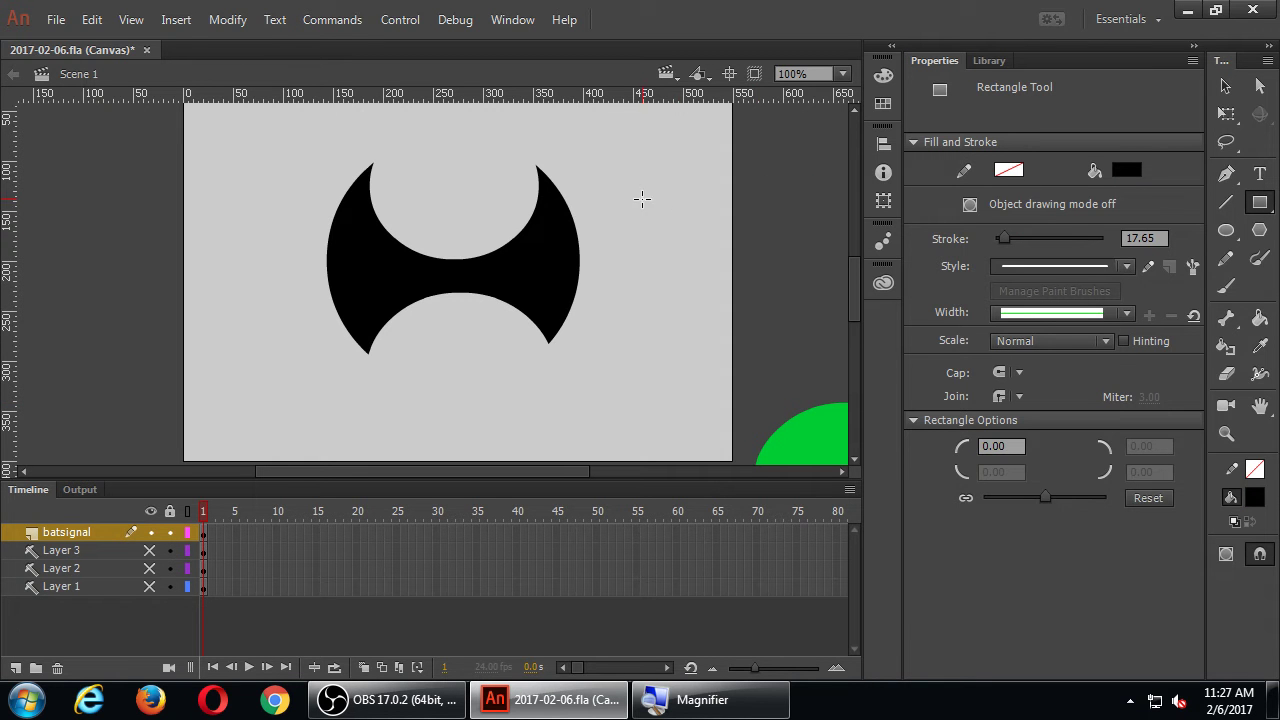
{"action": "left_click_drag", "start_coordinate": [640, 199], "coordinate": [681, 240]}
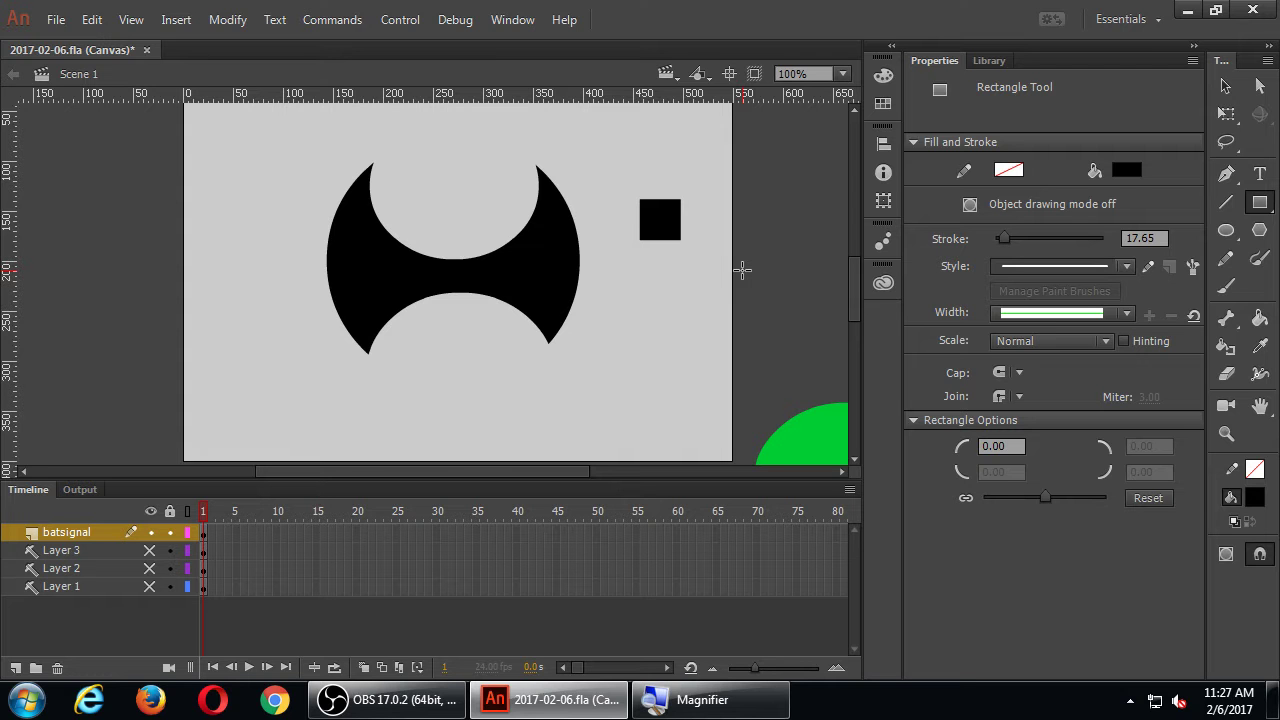
{"action": "key", "text": "v"}
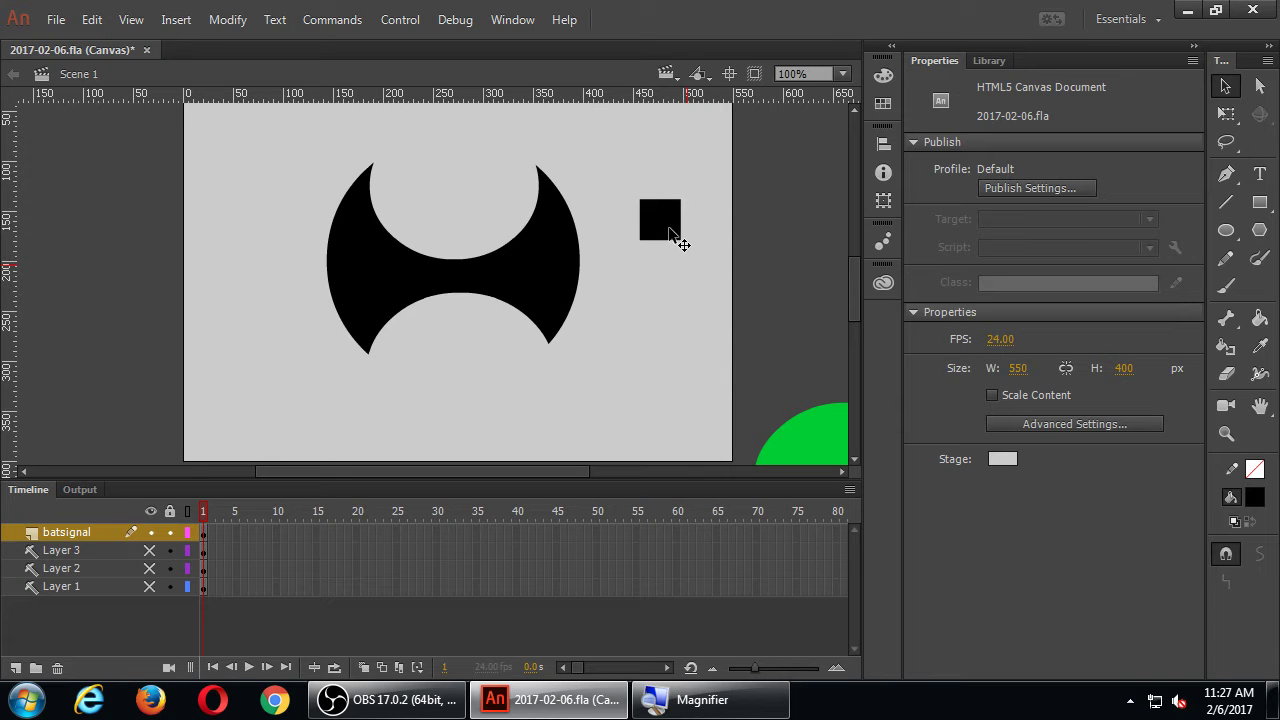
Copy the small square below itself and rotate the copy 45° into a diamond.
{"action": "left_click", "coordinate": [676, 229]}
{"action": "left_click_drag", "start_coordinate": [676, 229], "coordinate": [710, 295], "text": "alt"}
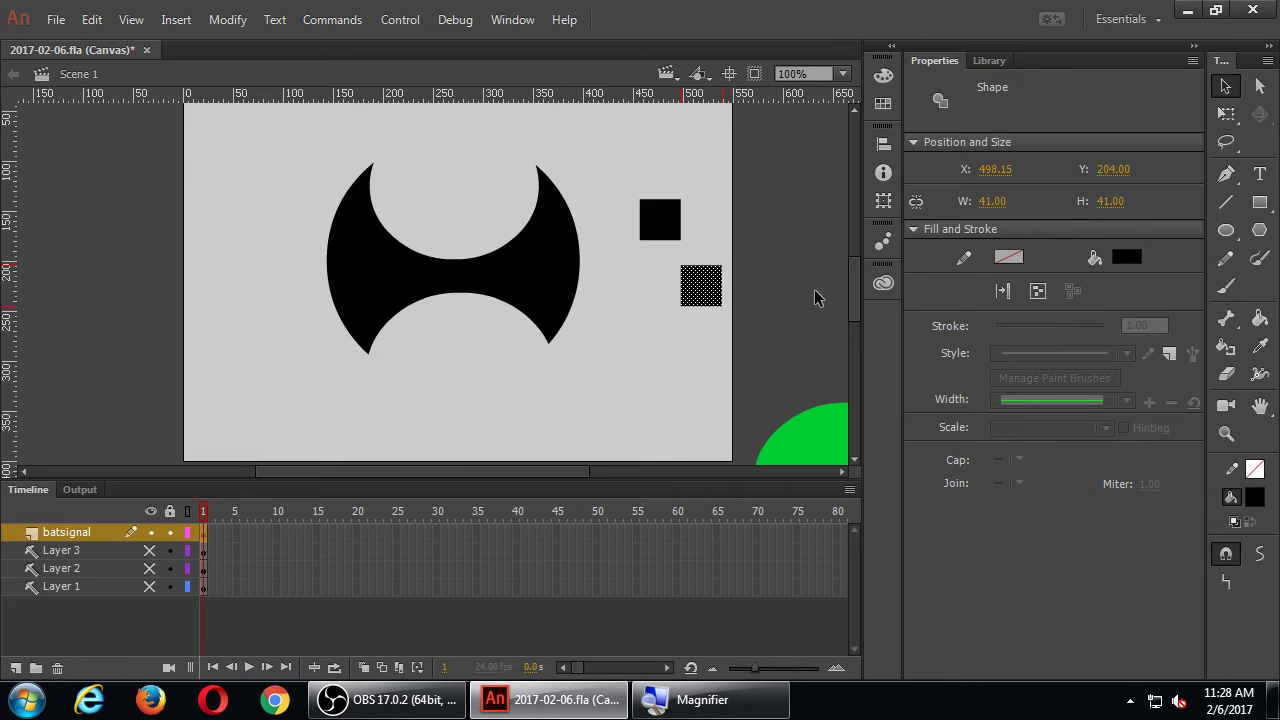
{"action": "key", "text": "q"}
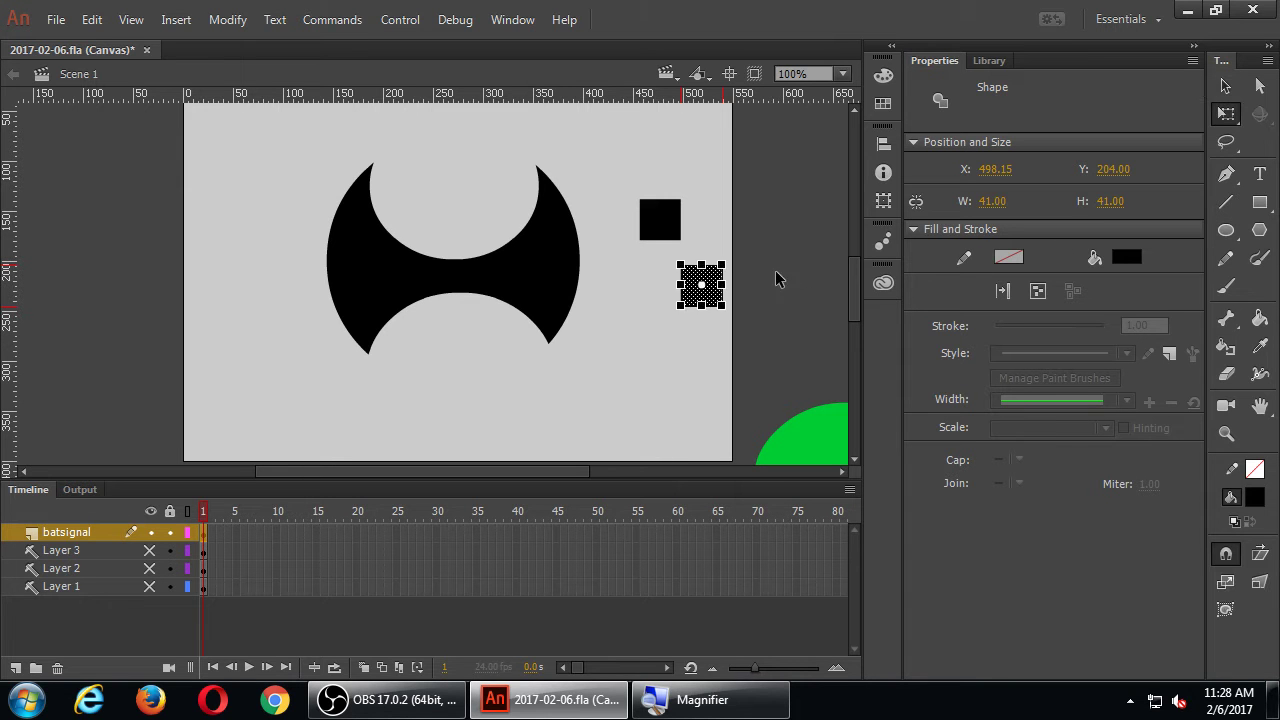
{"action": "left_click_drag", "start_coordinate": [733, 262], "coordinate": [709, 251]}
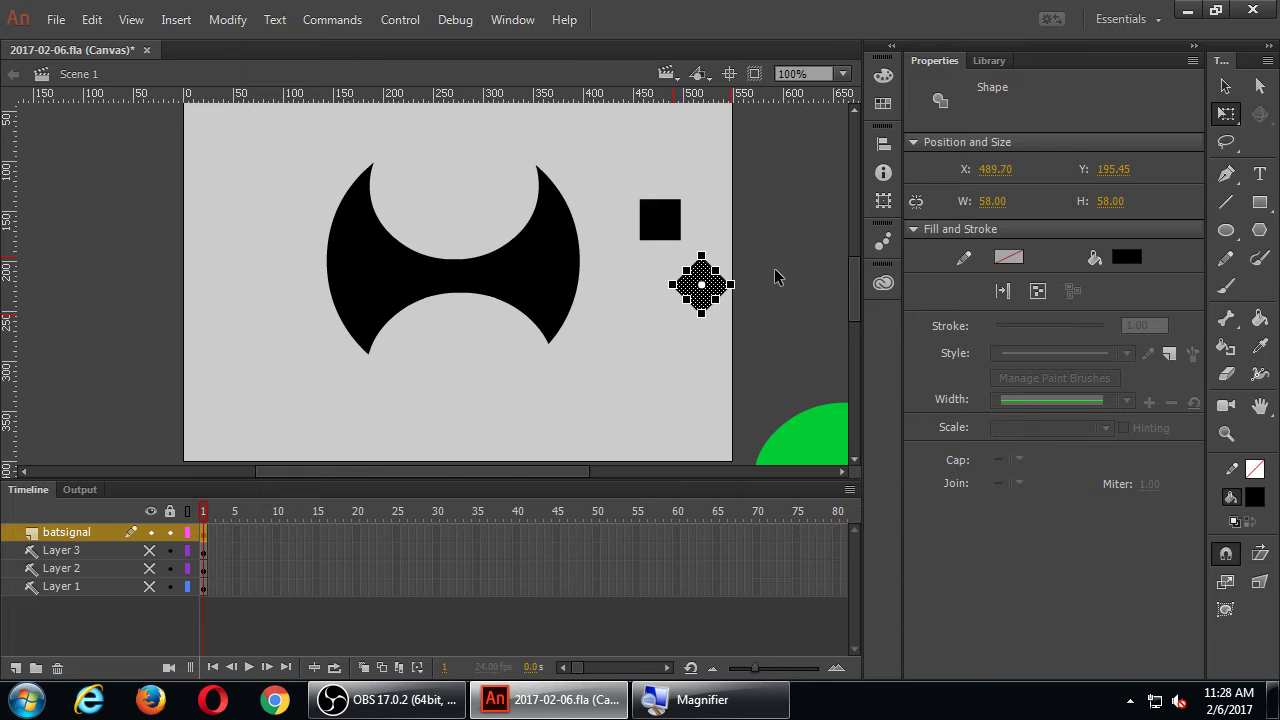
Place the diamond over the square's top, zoom to 200%, and nudge it into position.
{"action": "key", "text": "v"}
{"action": "left_click_drag", "start_coordinate": [698, 285], "coordinate": [657, 200]}
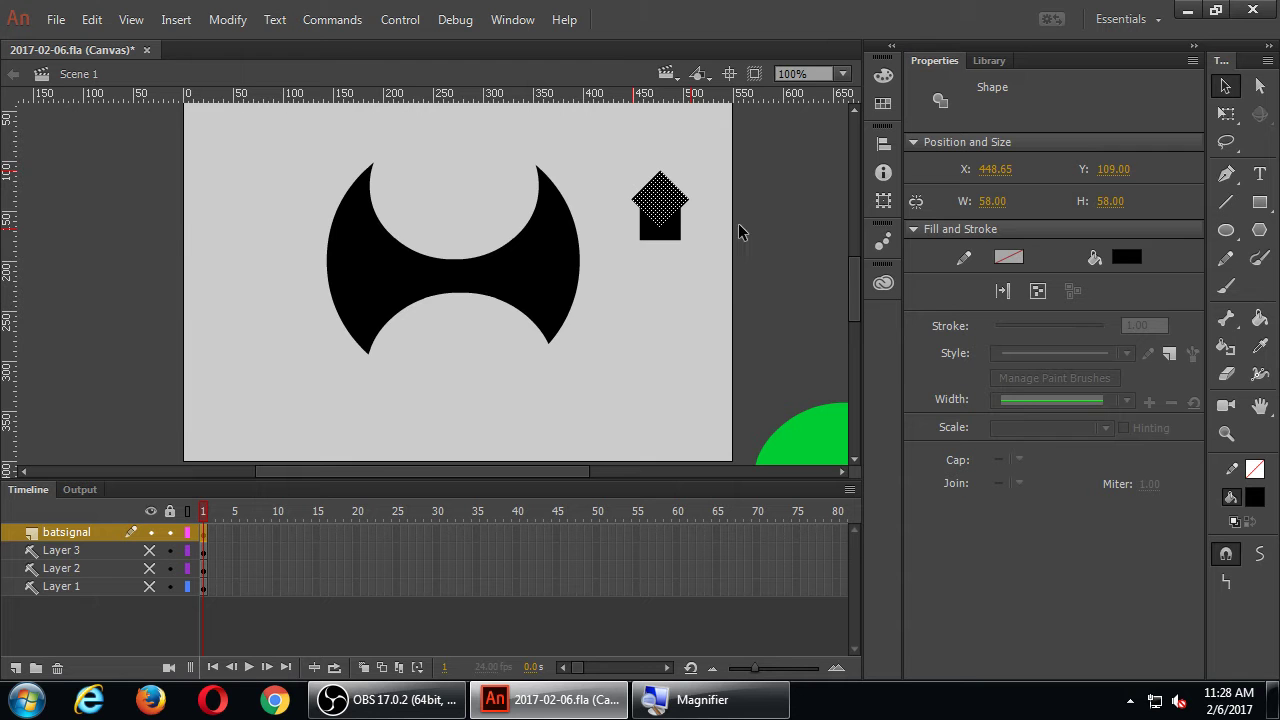
{"action": "key", "text": "ctrl+equal"}
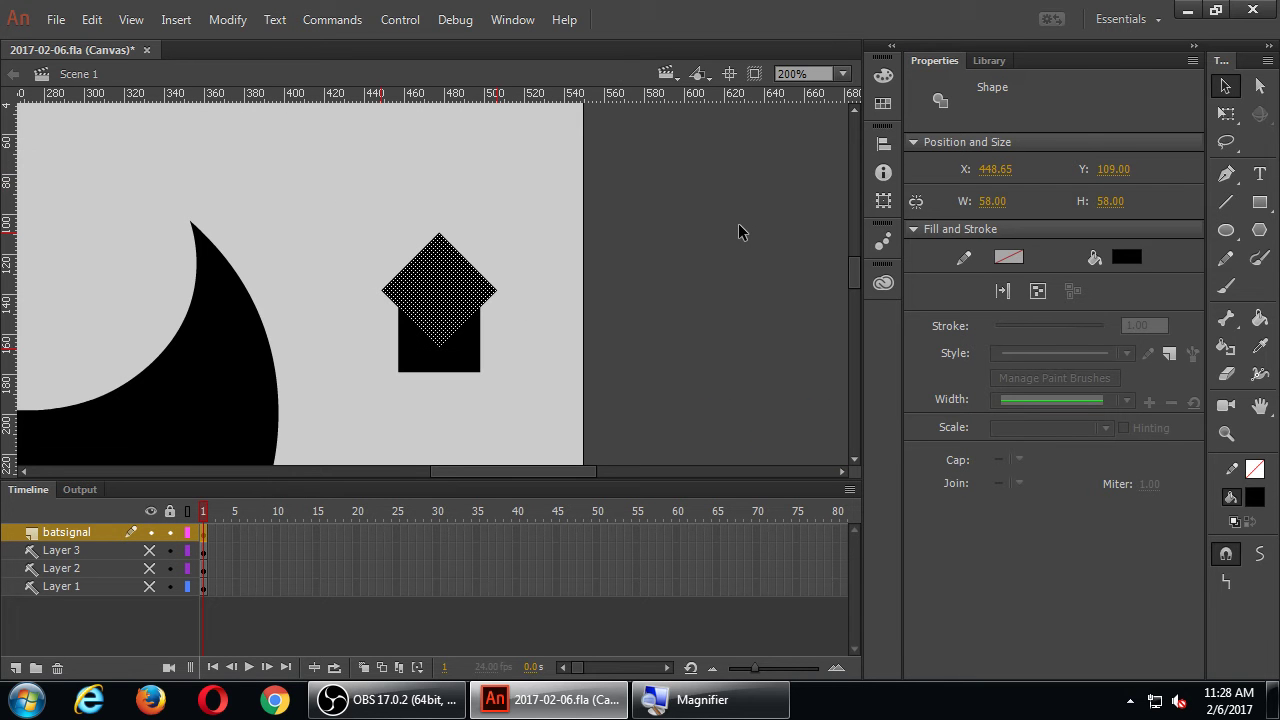
{"action": "left_click_drag", "start_coordinate": [509, 329], "coordinate": [552, 290]}
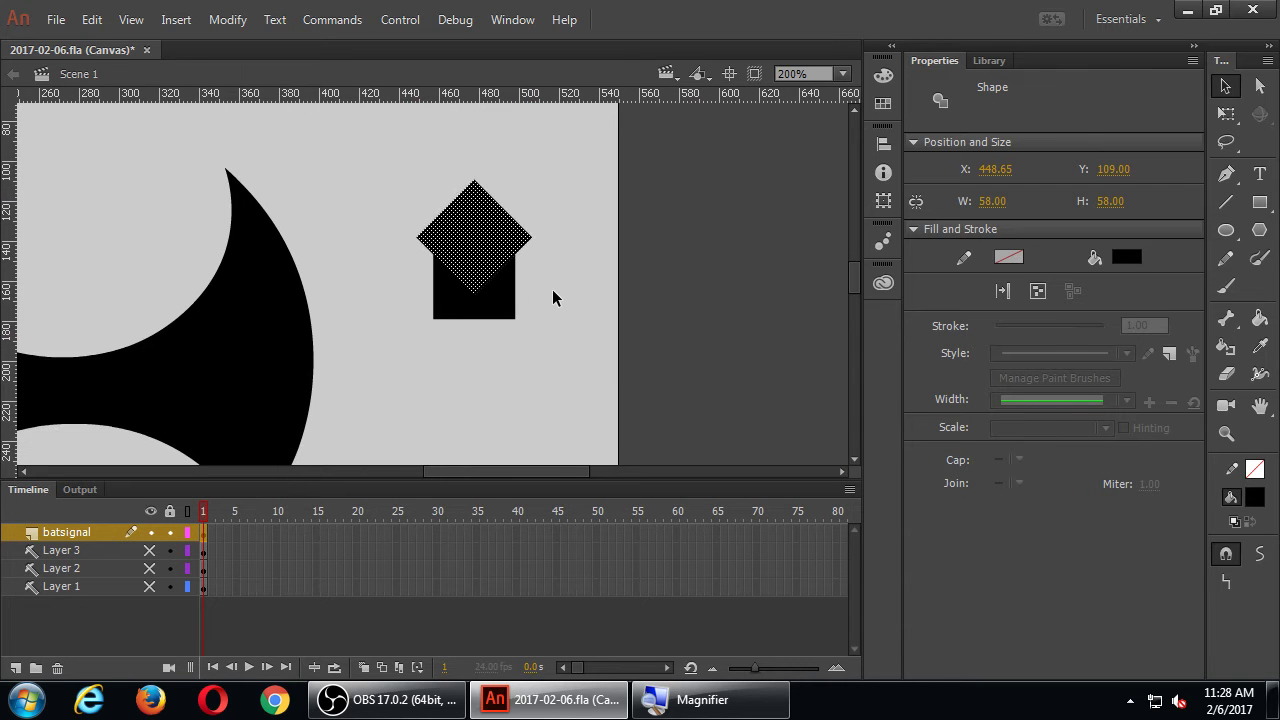
{"action": "key", "text": "Down"}
{"action": "key", "text": "Right"}
{"action": "key", "text": "Down"}
{"action": "key", "text": "Down"}
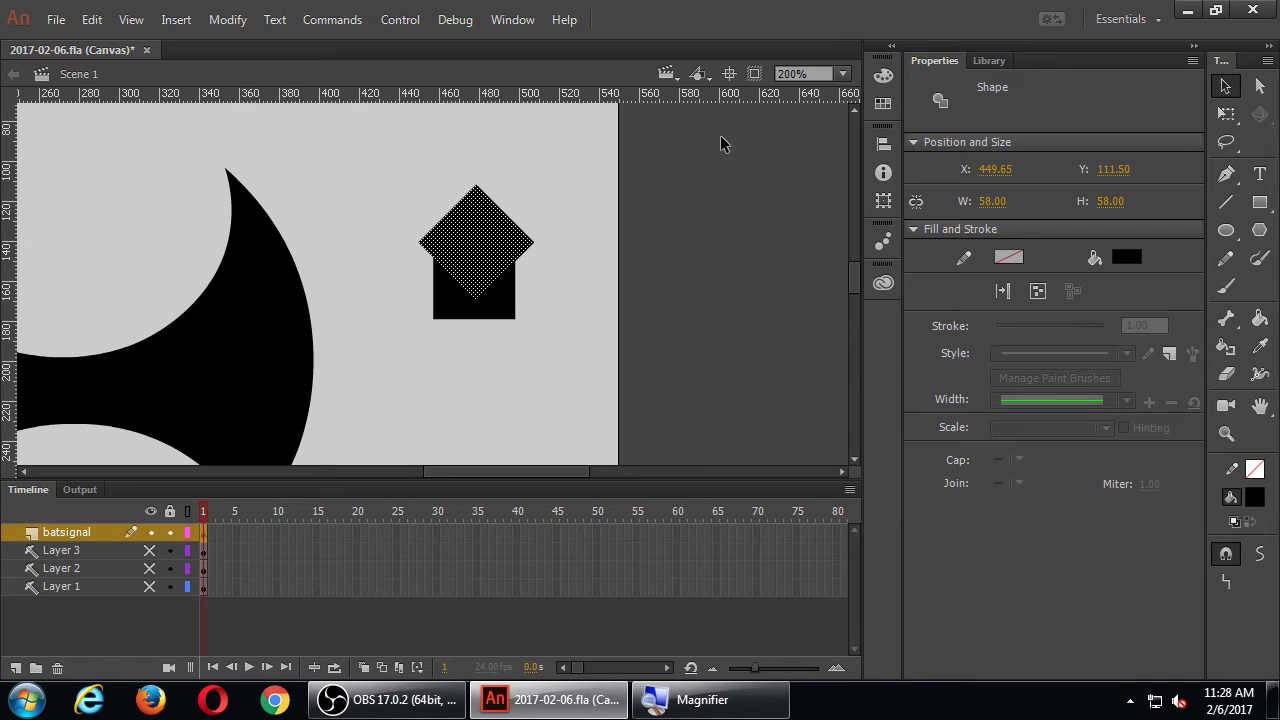
Make the diamond green, merge it, and pull it away, leaving a 41 × 31 V-notched M shape.
{"action": "left_click", "coordinate": [1124, 258]}
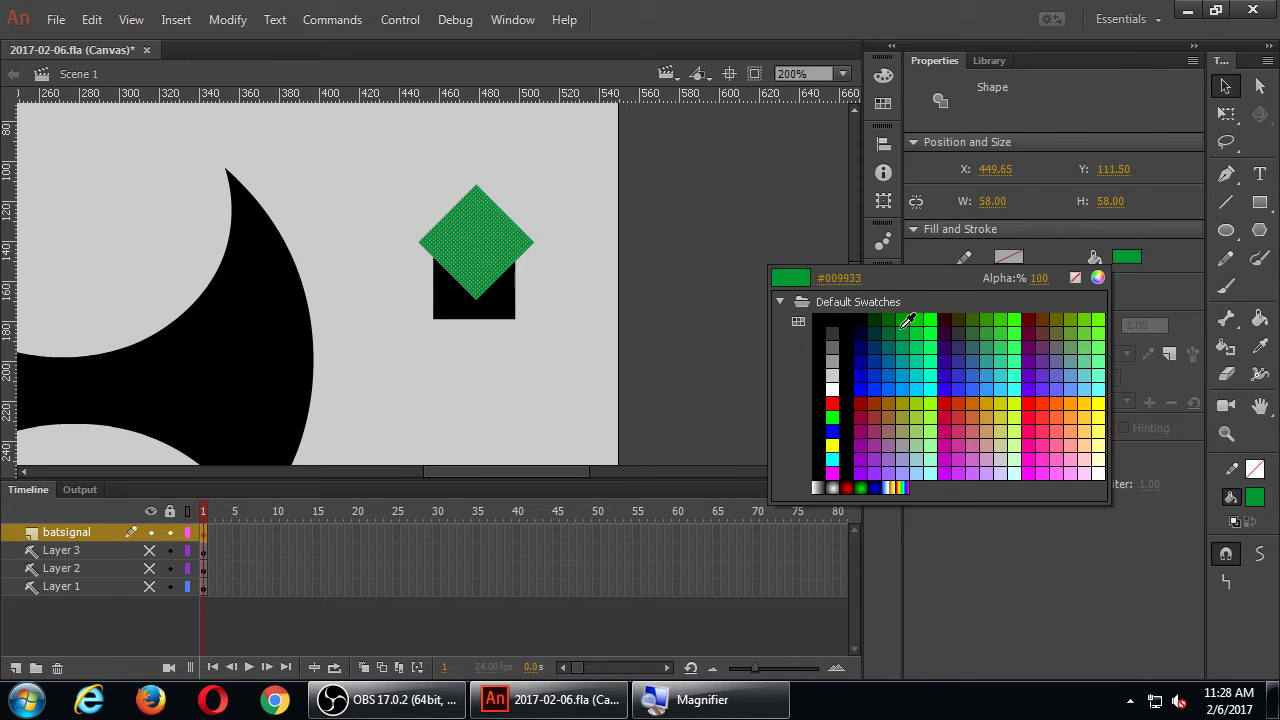
{"action": "left_click", "coordinate": [924, 321]}
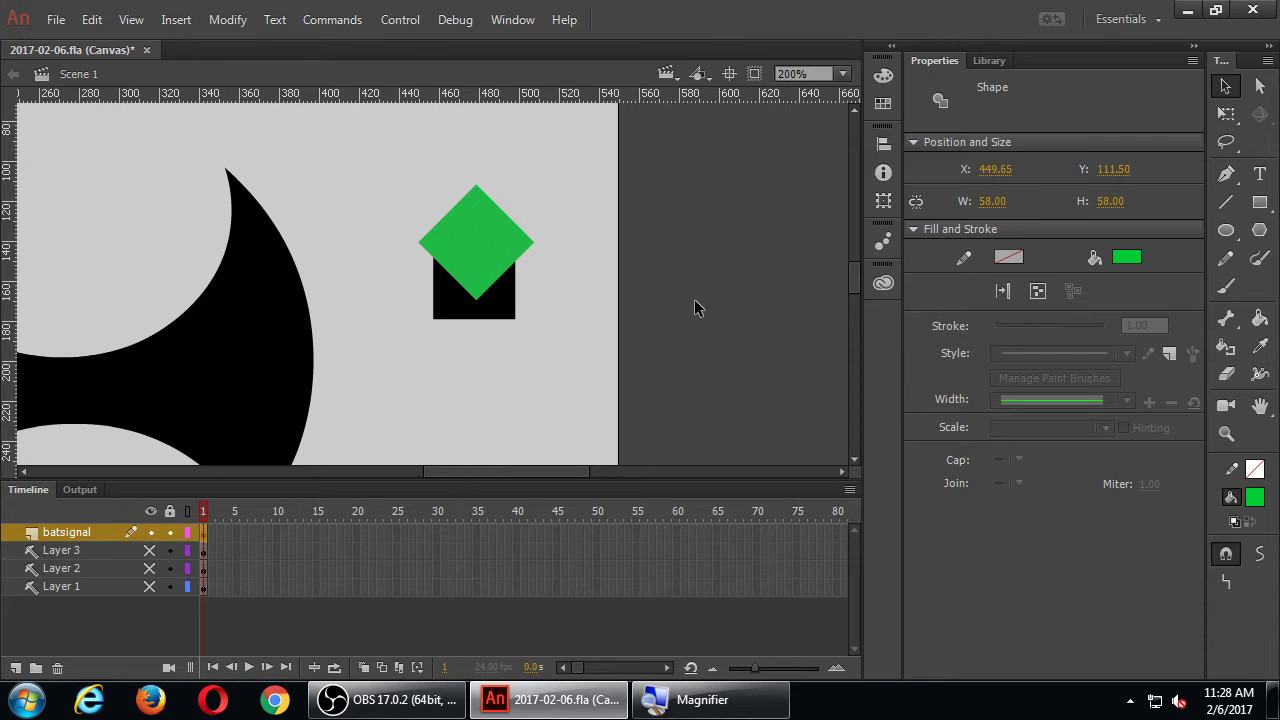
{"action": "left_click", "coordinate": [572, 341]}
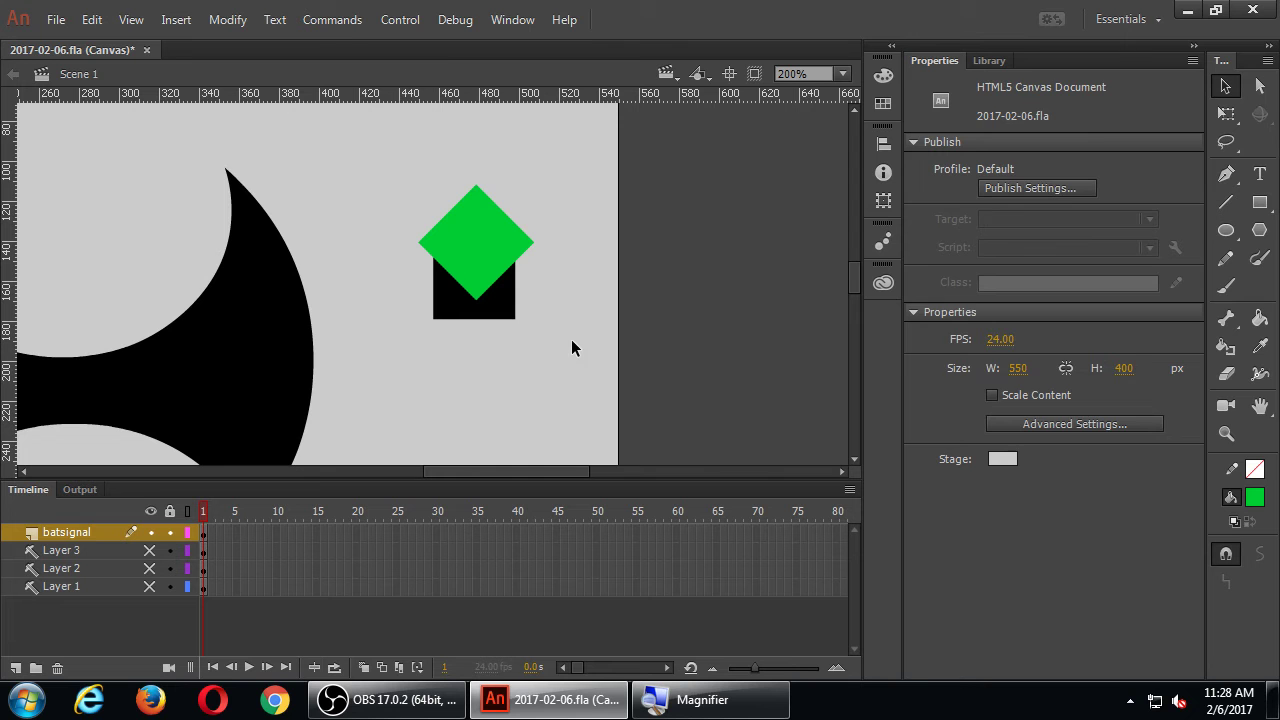
{"action": "left_click", "coordinate": [507, 265]}
{"action": "left_click_drag", "start_coordinate": [475, 262], "coordinate": [653, 228]}
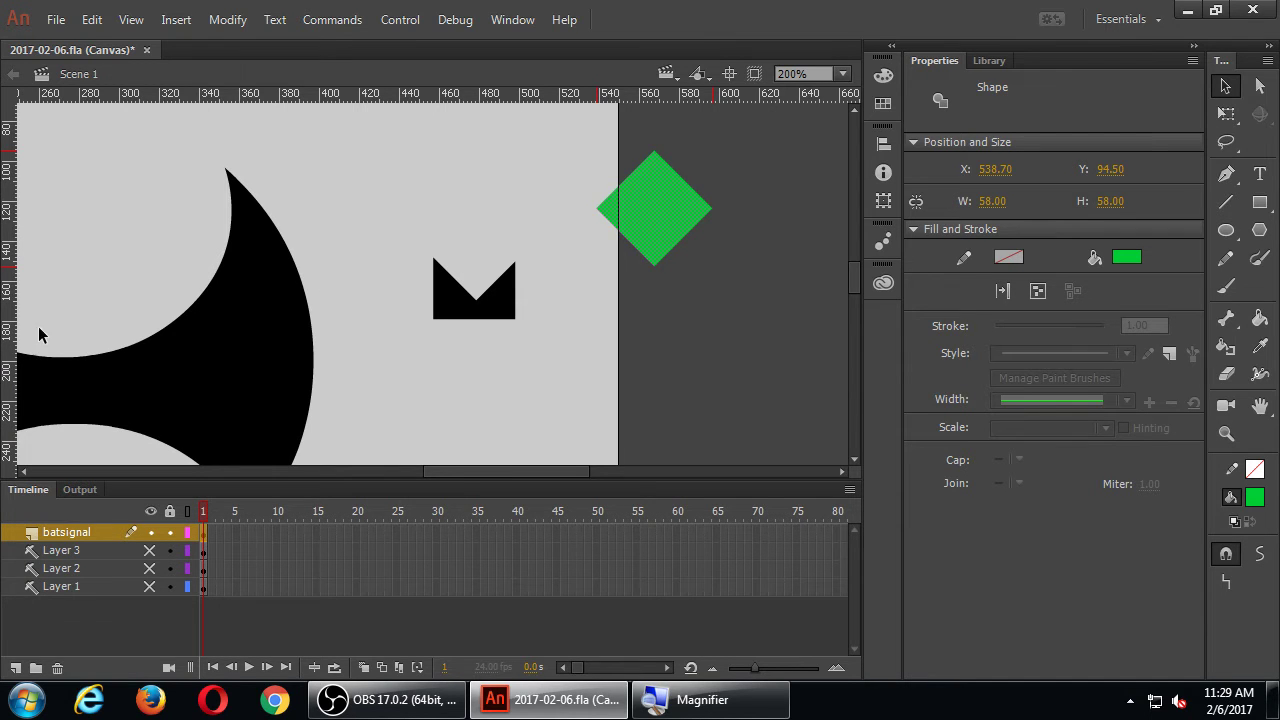
{"action": "left_click_drag", "start_coordinate": [443, 472], "coordinate": [395, 480]}
{"action": "left_click", "coordinate": [762, 316]}
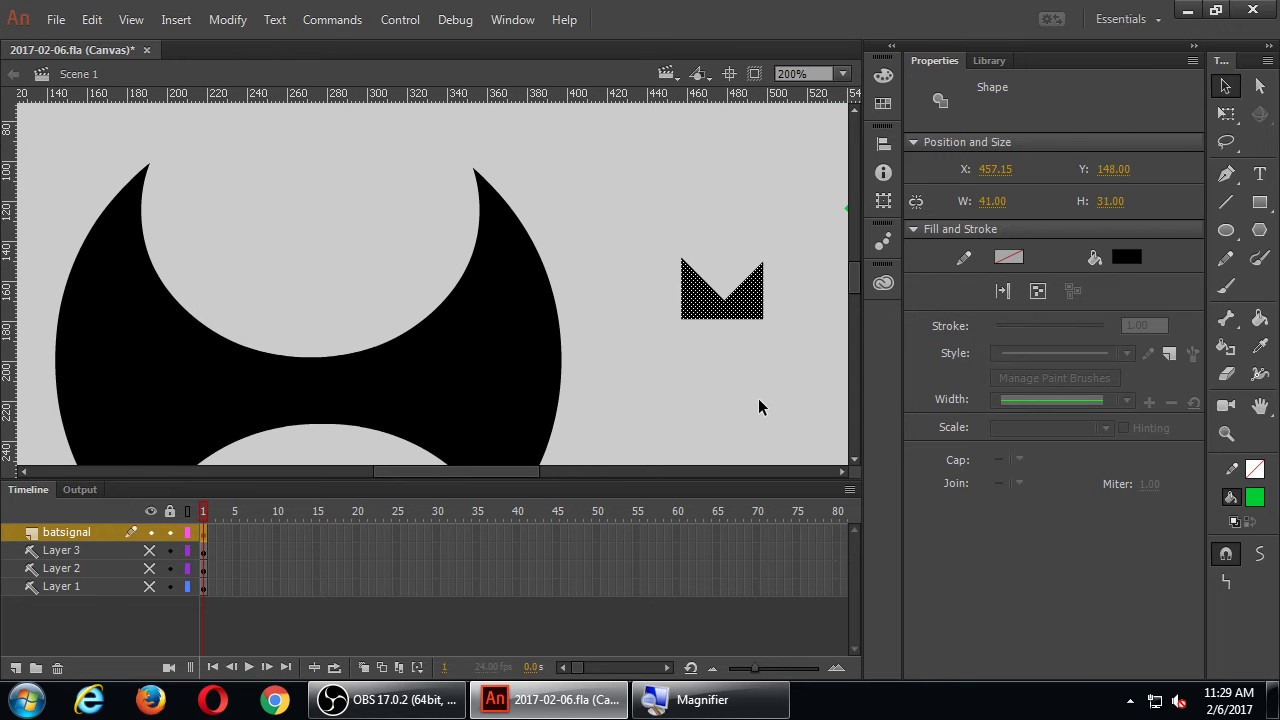
Try dragging the M shape's bottom corner points down with the Subselection tool, then undo.
{"action": "left_click", "coordinate": [758, 400]}
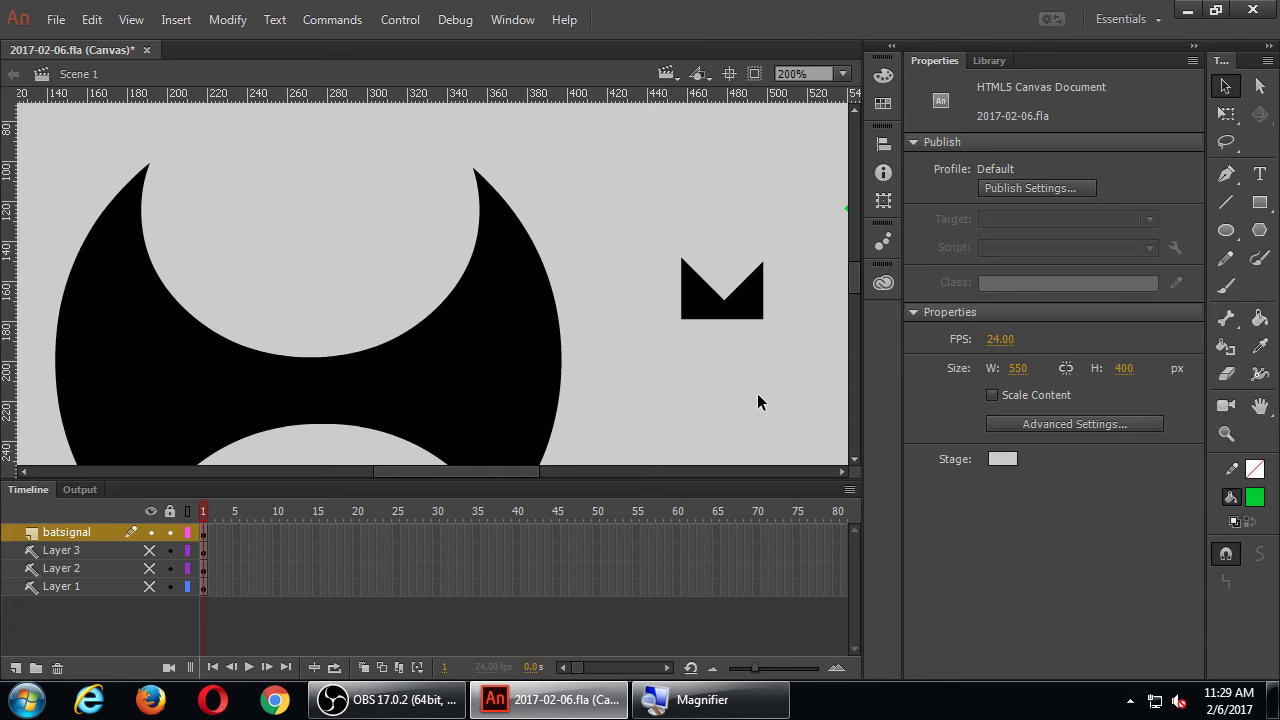
{"action": "left_click", "coordinate": [1259, 88]}
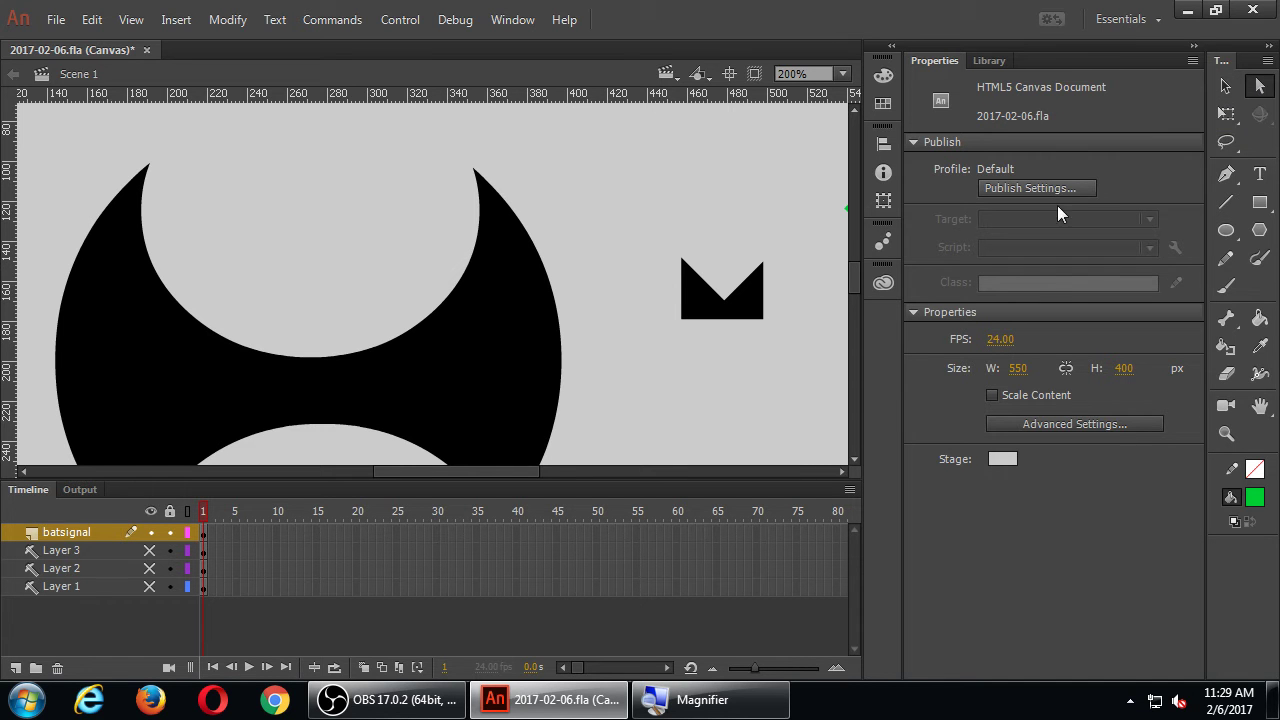
{"action": "left_click", "coordinate": [764, 303]}
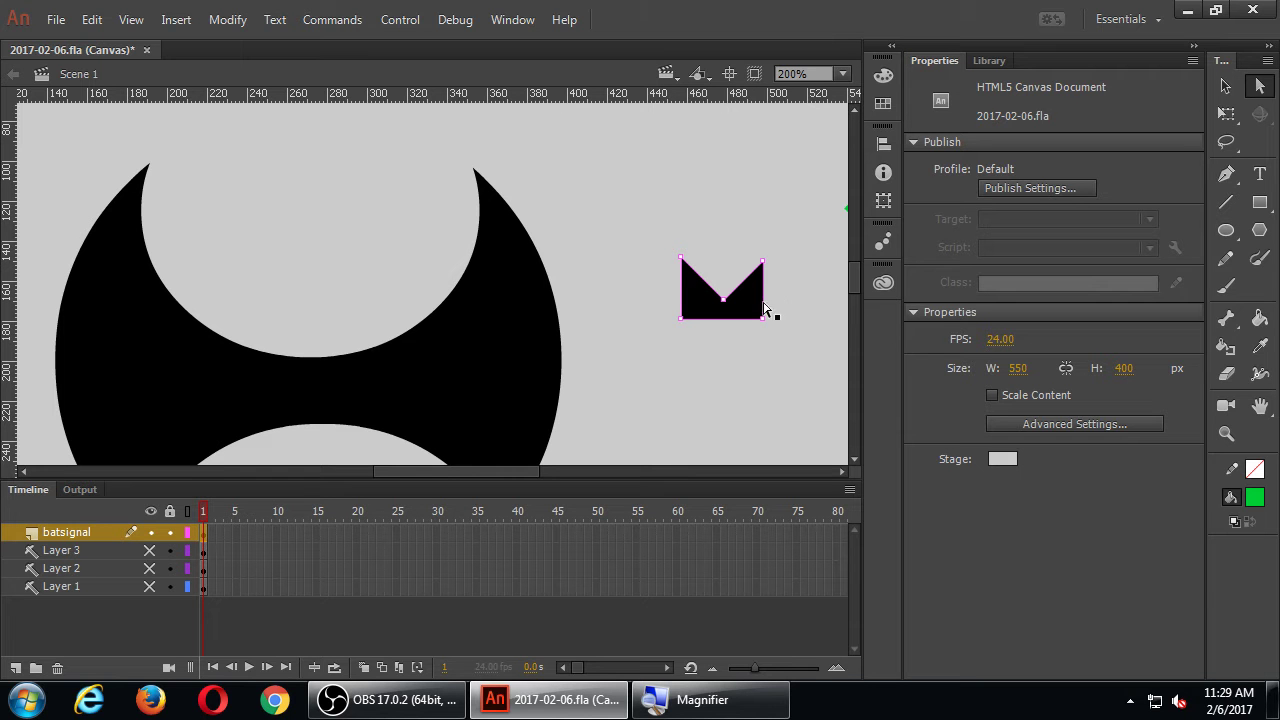
{"action": "left_click", "coordinate": [762, 318]}
{"action": "left_click_drag", "start_coordinate": [763, 326], "coordinate": [764, 348]}
{"action": "left_click_drag", "start_coordinate": [682, 326], "coordinate": [684, 350]}
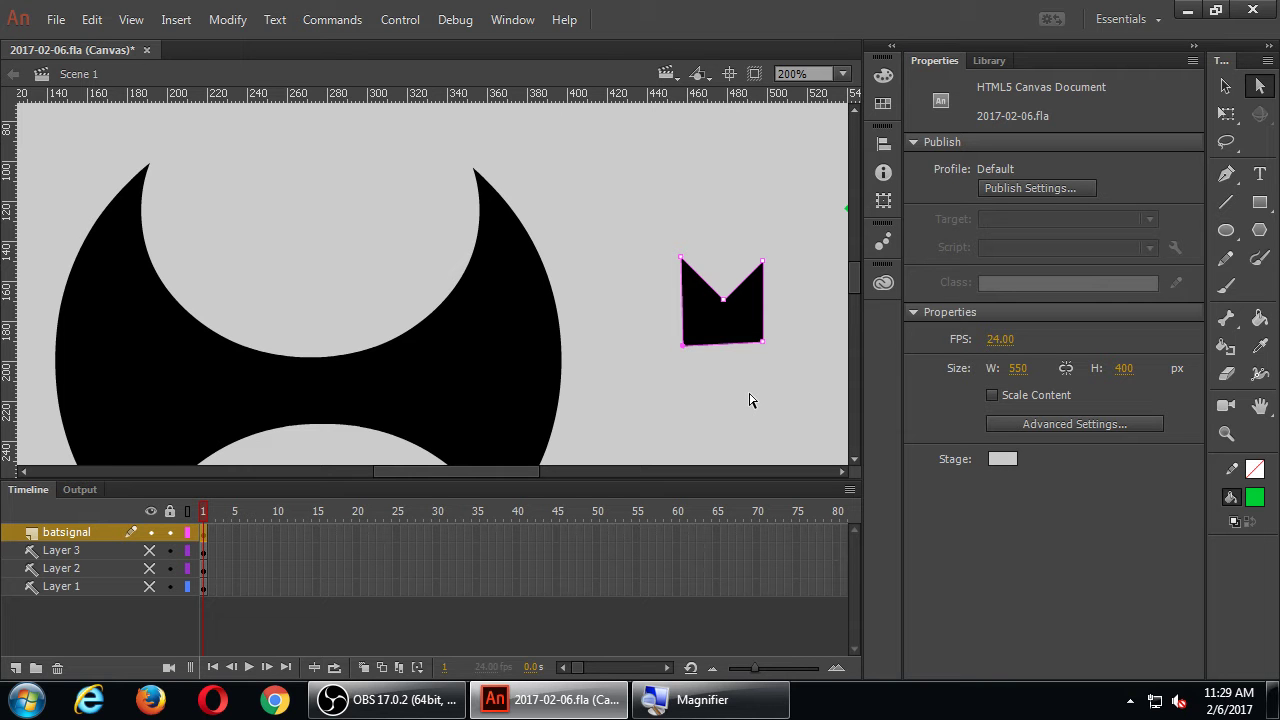
{"action": "key", "text": "ctrl+z"}
{"action": "key", "text": "ctrl+z"}
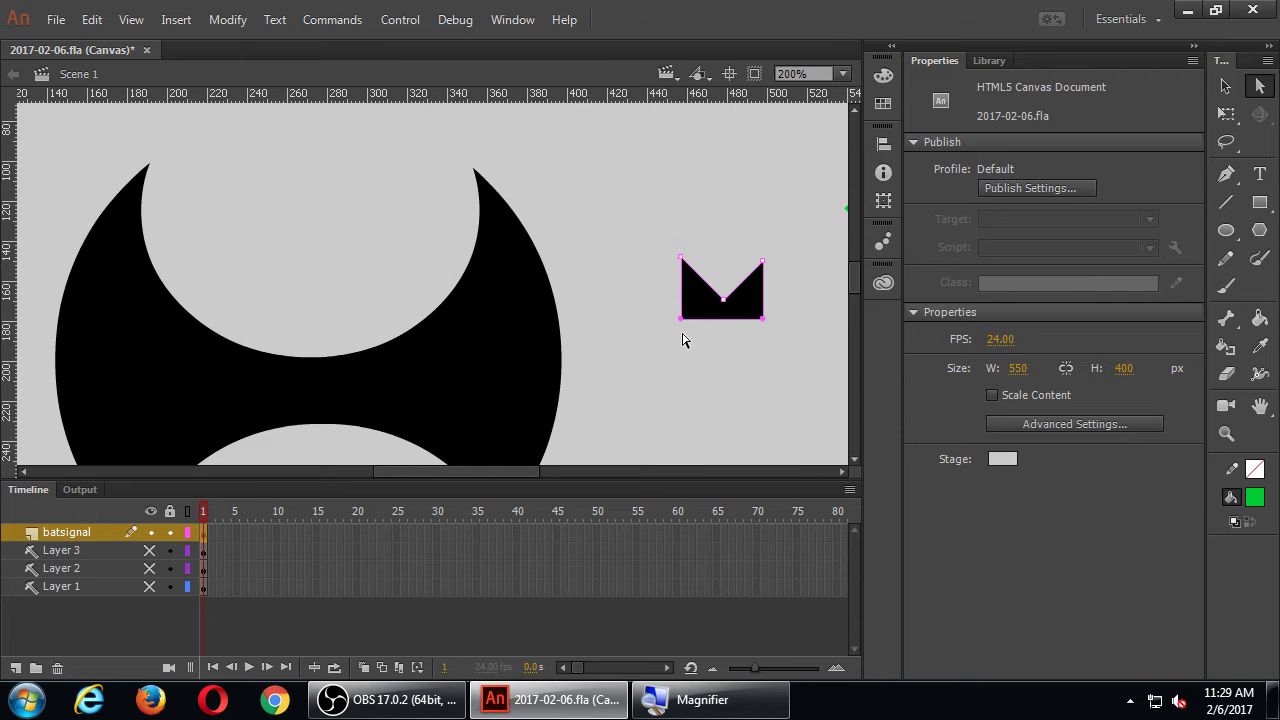
Box-select the M shape's two bottom anchors and lower them with Shift+arrow nudges.
{"action": "left_click", "coordinate": [732, 352]}
{"action": "left_click_drag", "start_coordinate": [782, 358], "coordinate": [662, 317]}
{"action": "left_click", "coordinate": [760, 342]}
{"action": "left_click_drag", "start_coordinate": [786, 341], "coordinate": [668, 310]}
{"action": "key", "text": "shift+Down"}
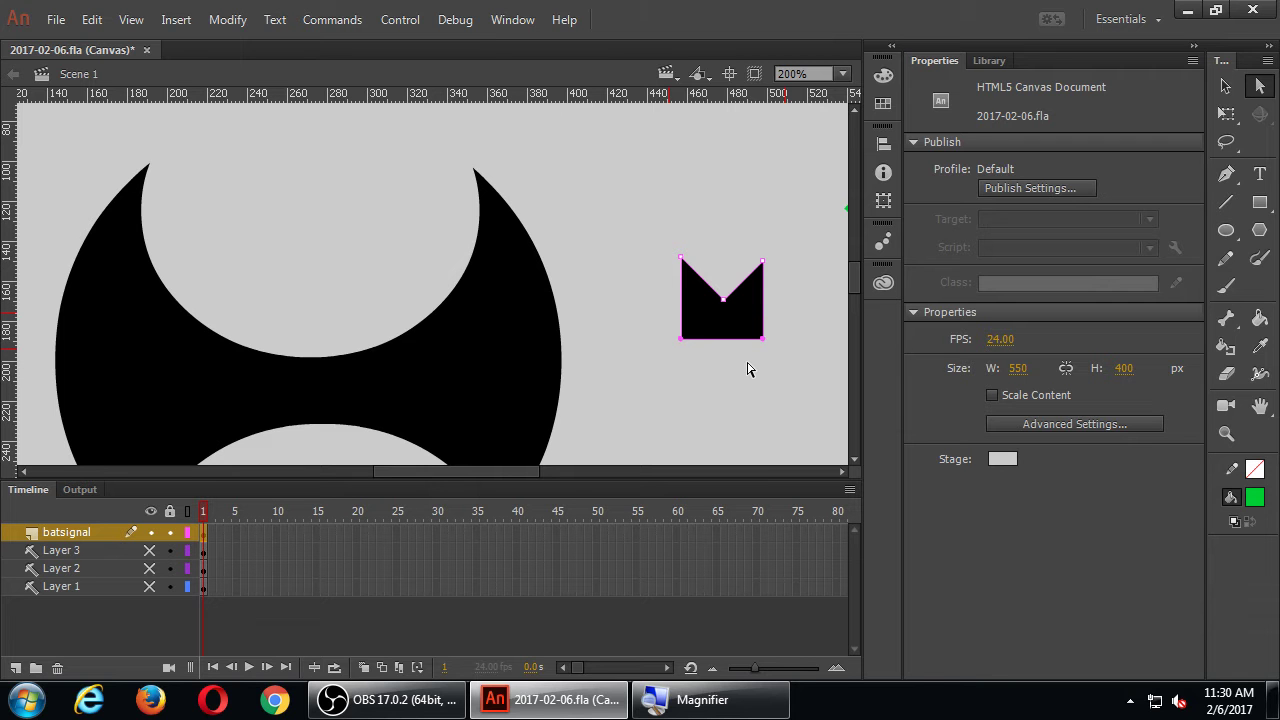
{"action": "key", "text": "shift+Down"}
{"action": "key", "text": "shift+Up"}
{"action": "key", "text": "shift+Down"}
{"action": "key", "text": "shift+Up"}
Move the M-shaped ears piece onto the top centre of the black bat body.
{"action": "key", "text": "v"}
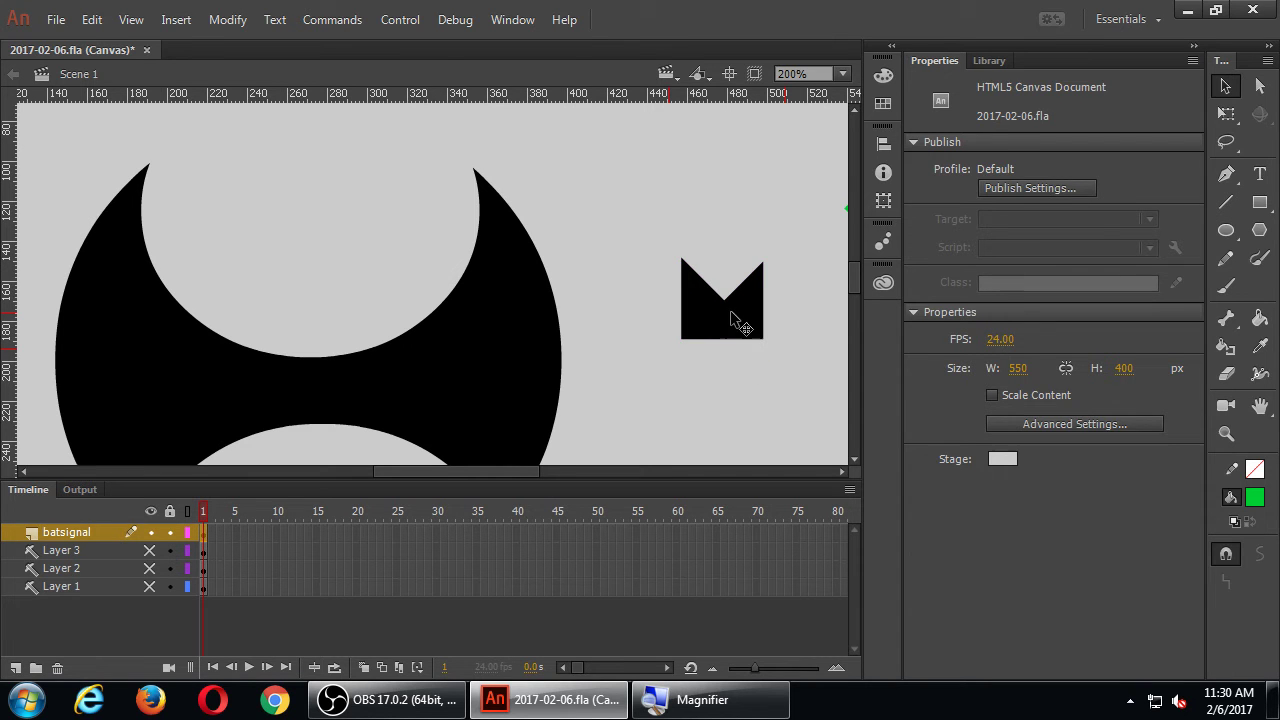
{"action": "left_click", "coordinate": [738, 326]}
{"action": "left_click_drag", "start_coordinate": [736, 336], "coordinate": [330, 352]}
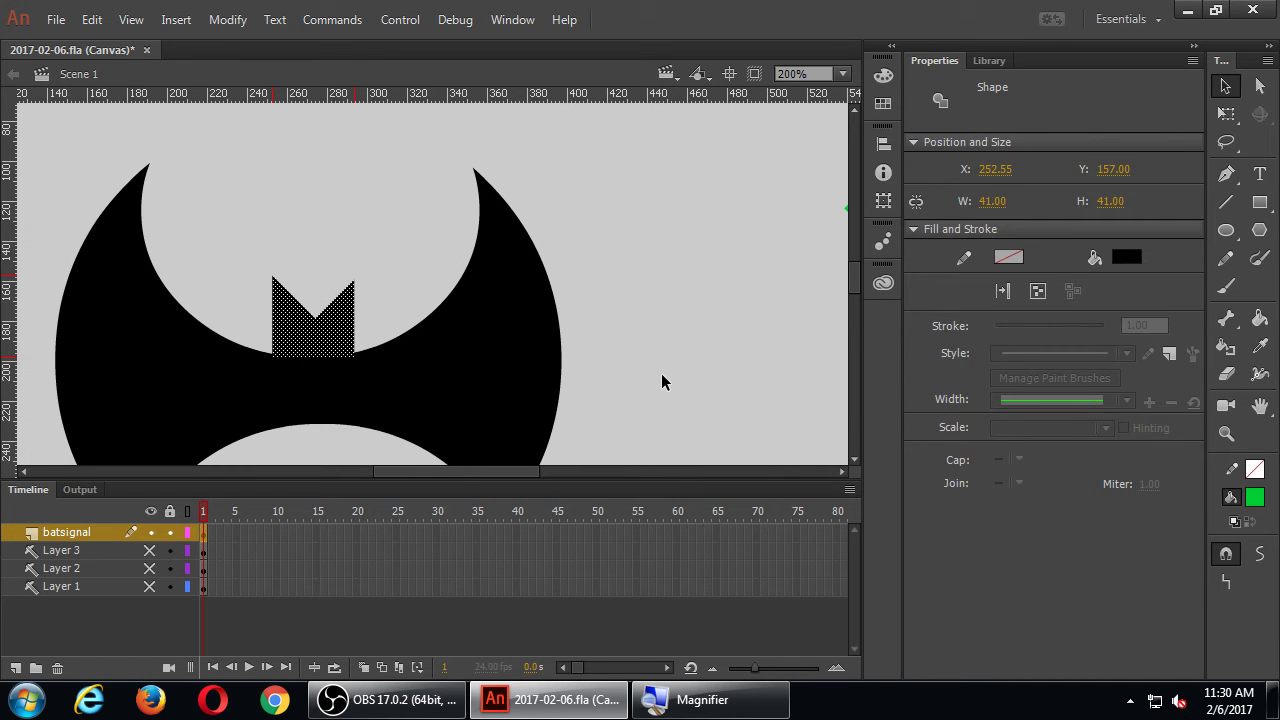
{"action": "left_click", "coordinate": [665, 335]}
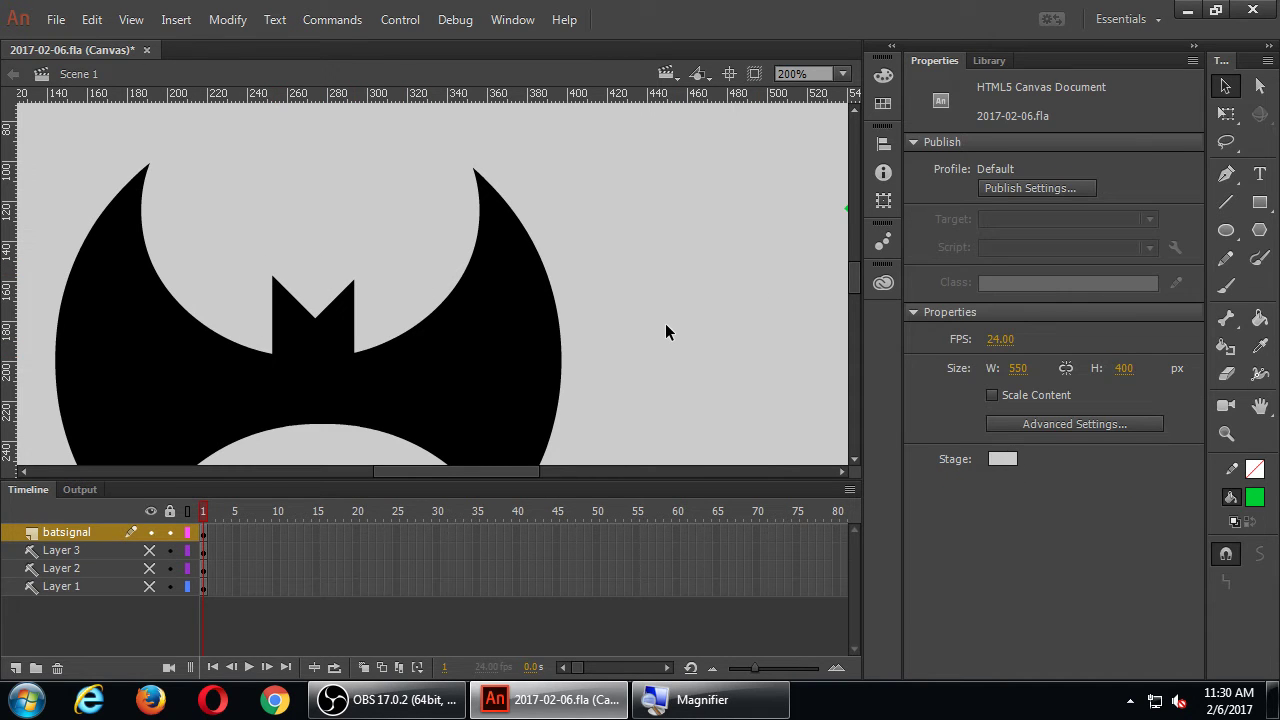
{"action": "scroll", "coordinate": [631, 313], "scroll_direction": "down", "scroll_amount": 3}
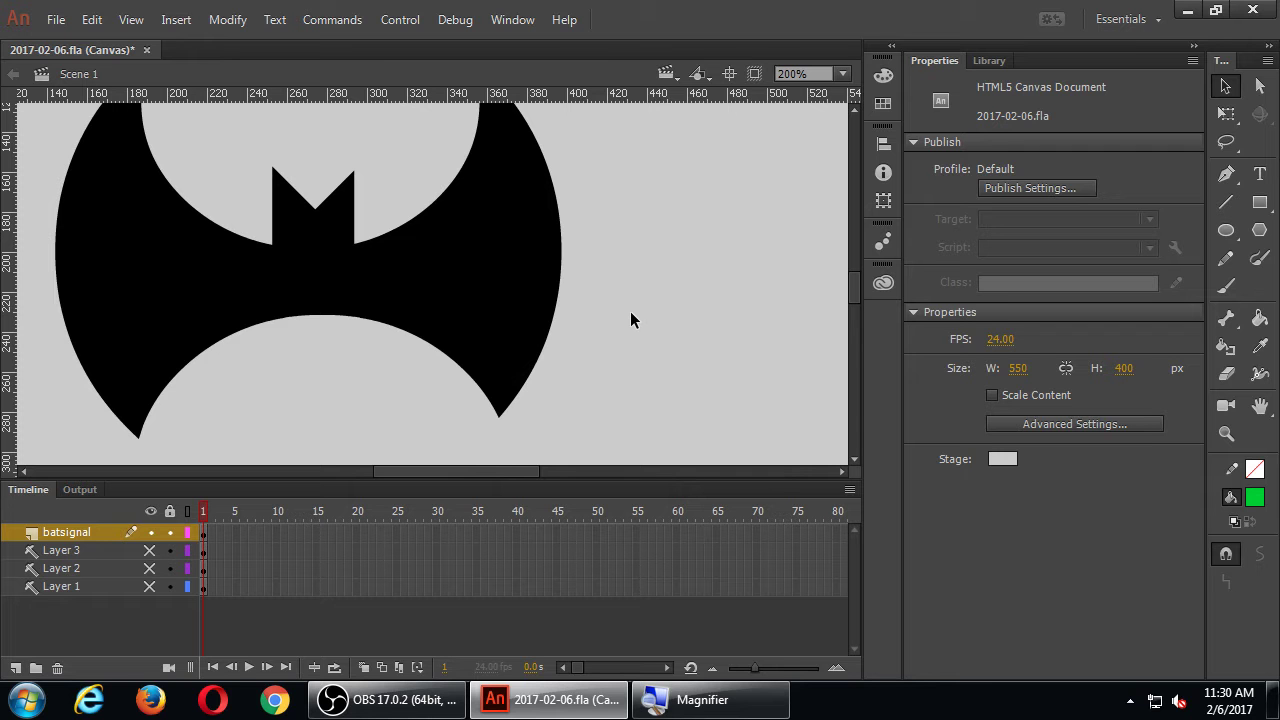
Set the PolyStar tool to draw polygons with 3 sides.
{"action": "left_click", "coordinate": [1259, 232]}
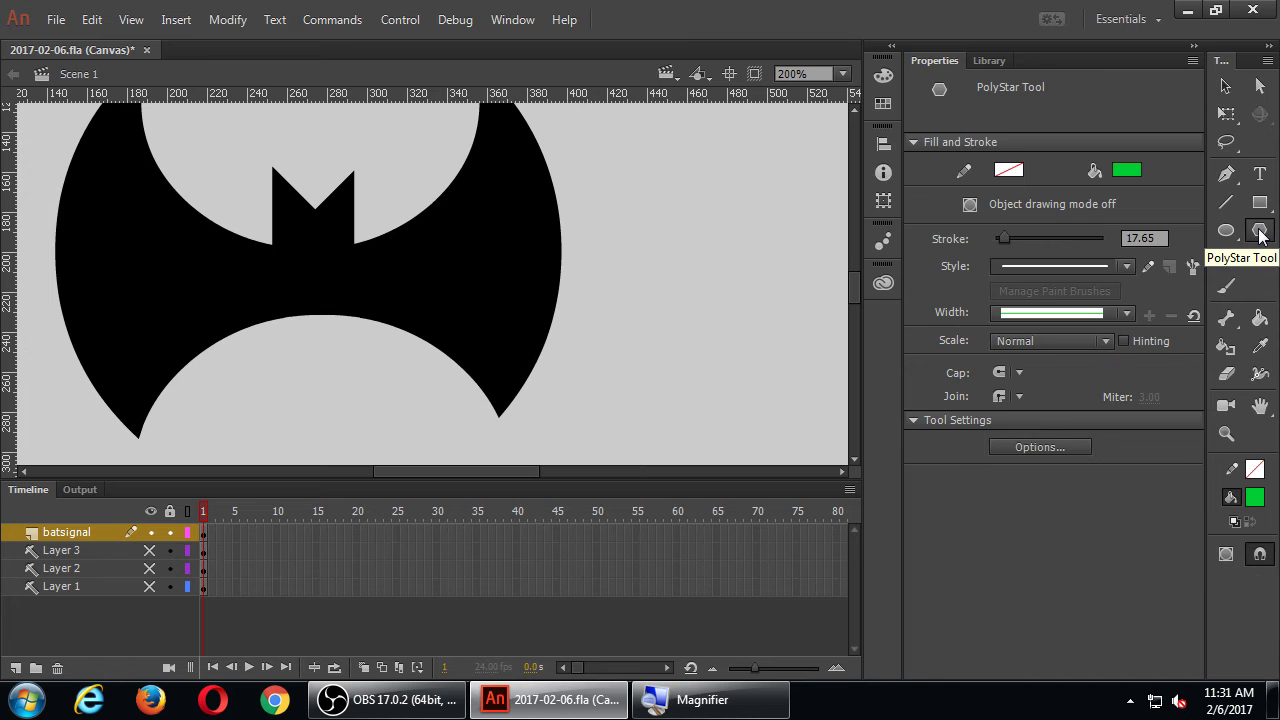
{"action": "left_click", "coordinate": [1054, 448]}
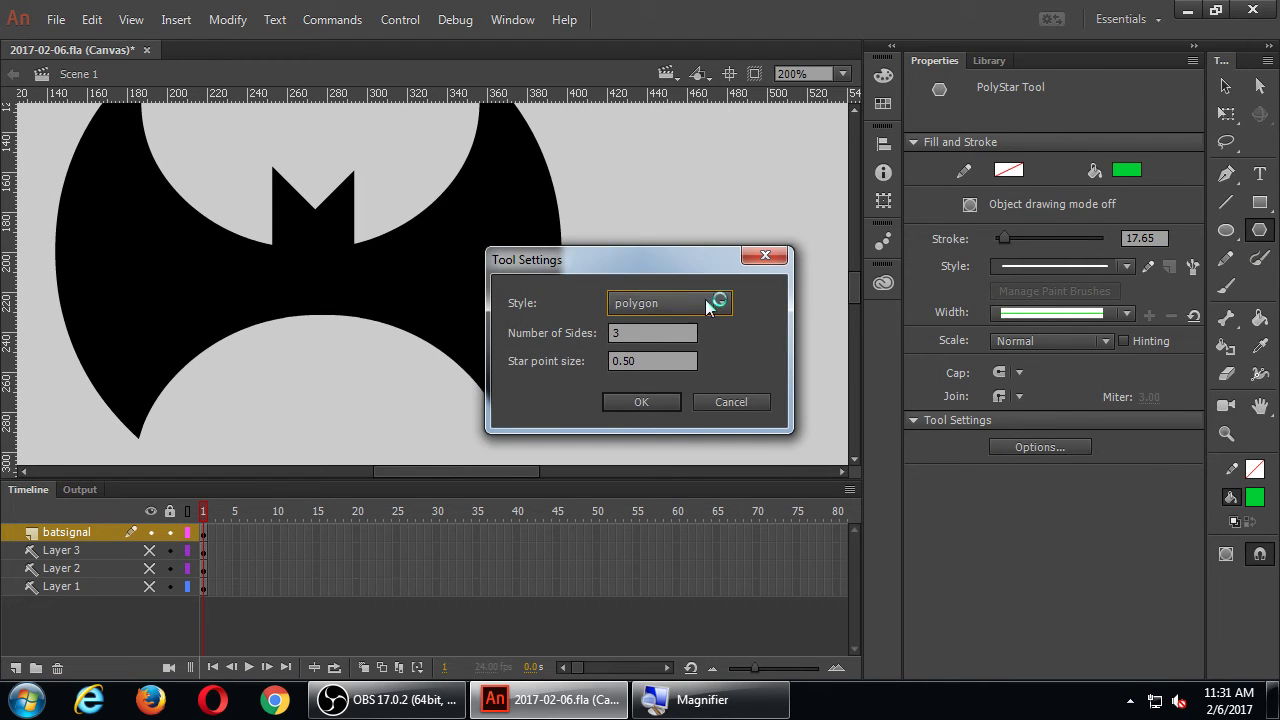
{"action": "left_click_drag", "start_coordinate": [688, 266], "coordinate": [821, 262]}
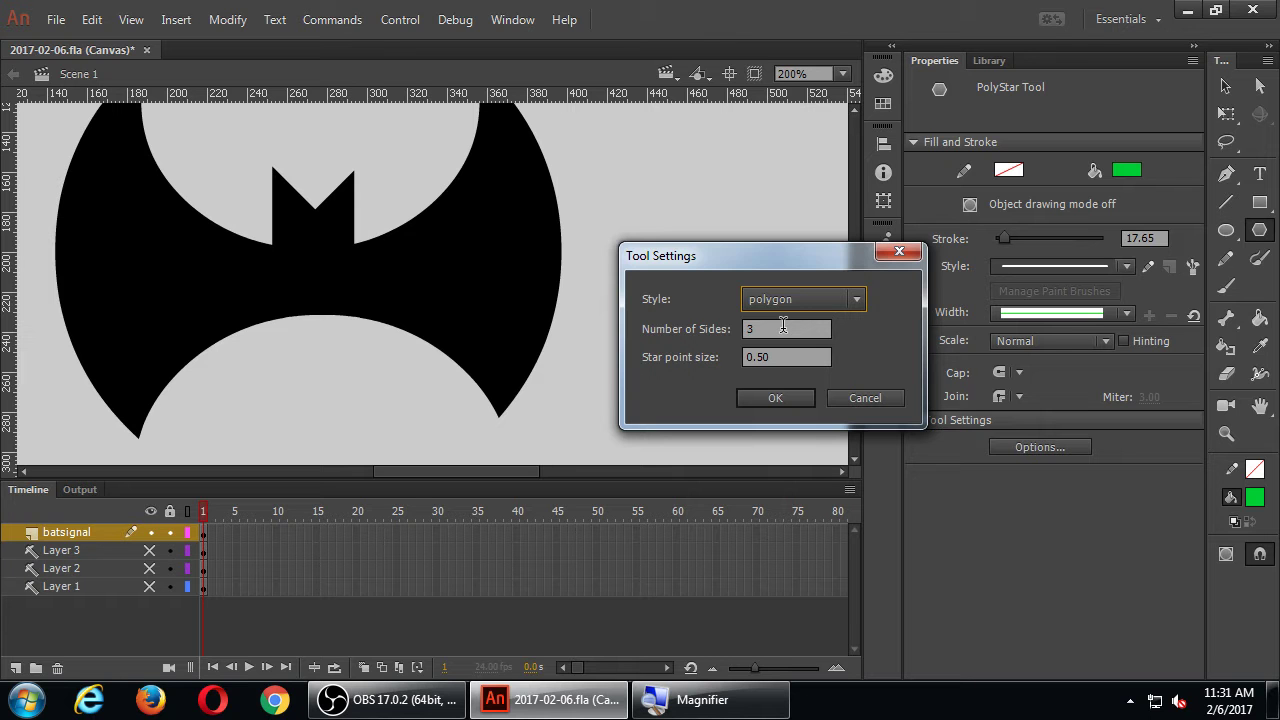
{"action": "left_click", "coordinate": [782, 398]}
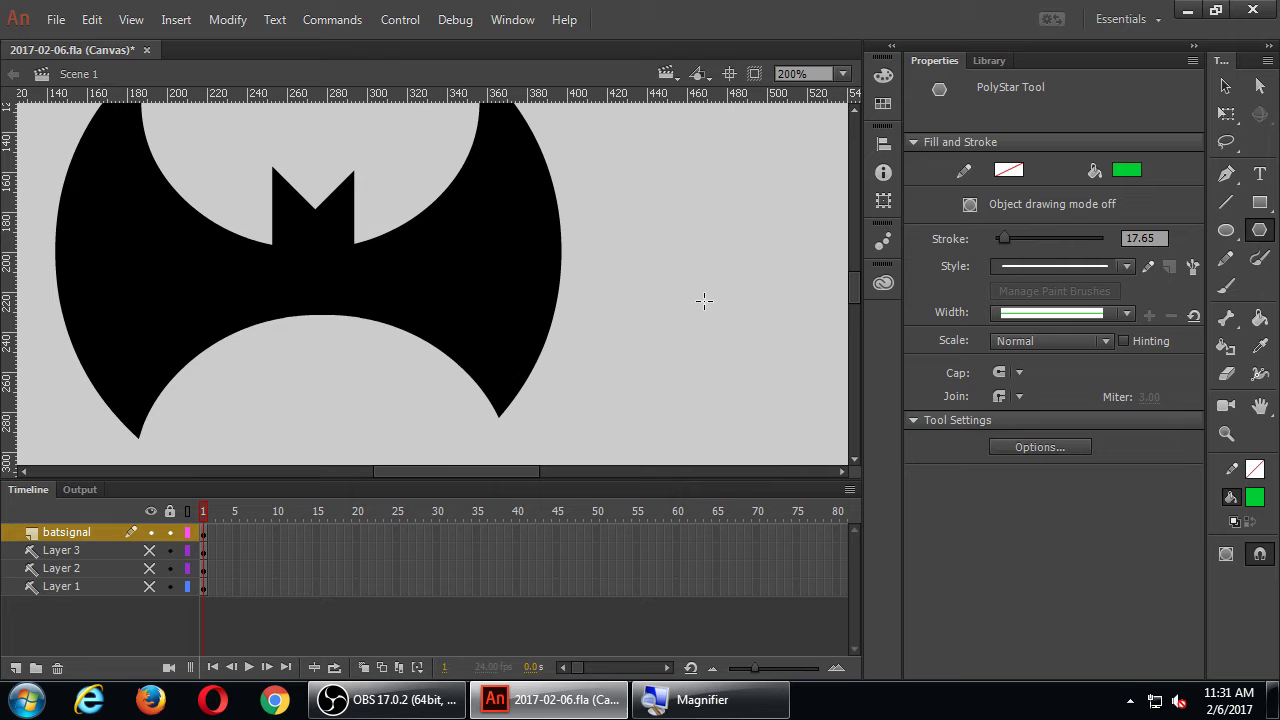
Draw a small downward-pointing triangle on the stage to the right of the bat.
{"action": "left_click_drag", "start_coordinate": [700, 301], "coordinate": [701, 242]}
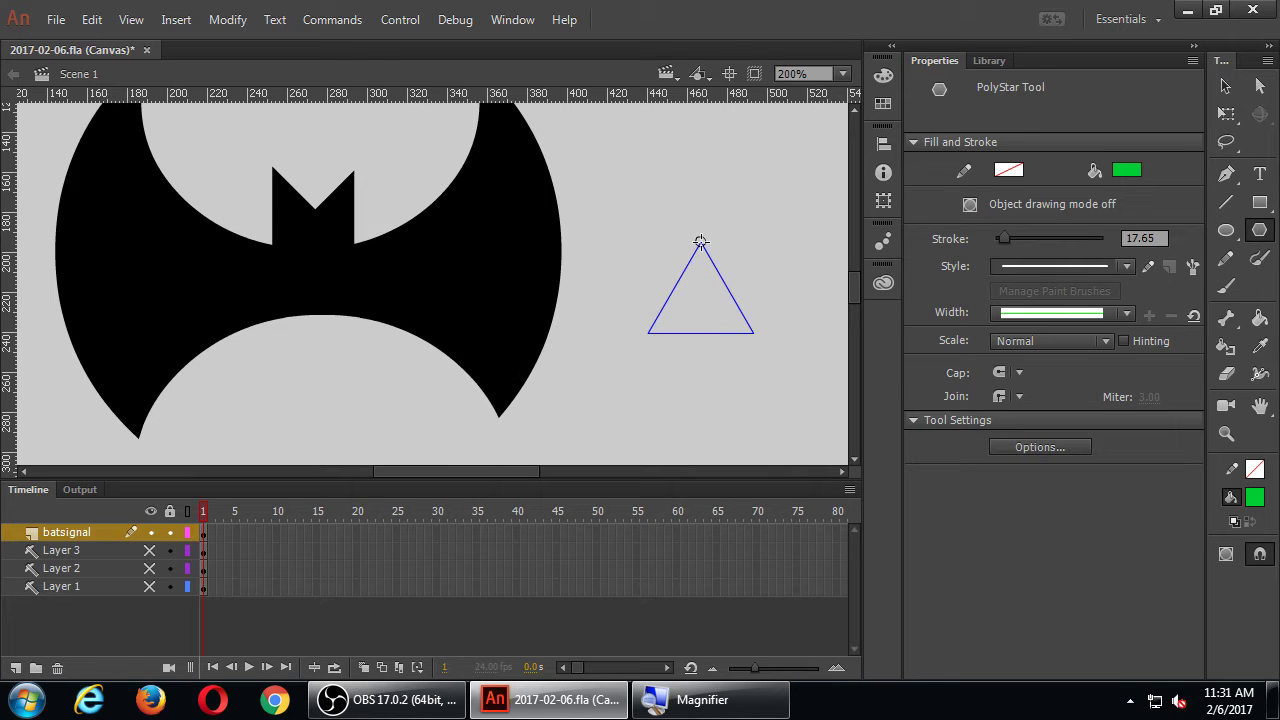
{"action": "left_click_drag", "start_coordinate": [701, 242], "coordinate": [701, 336]}
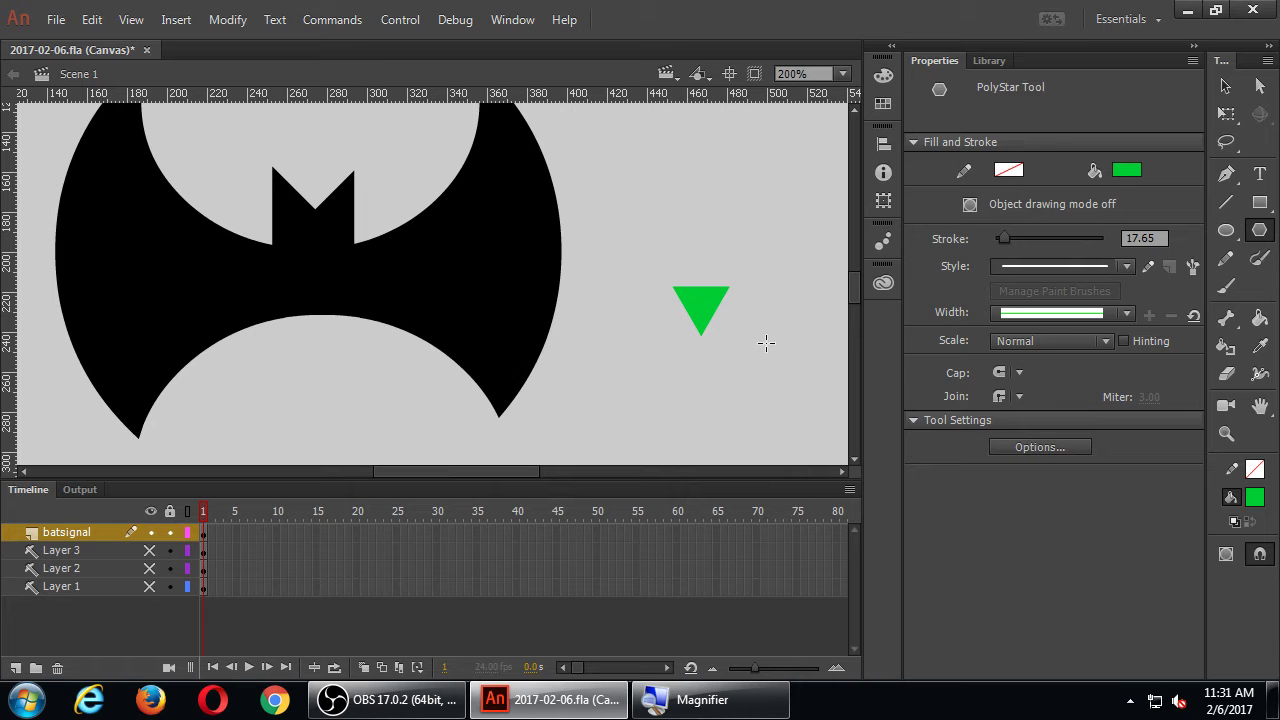
Fill the triangle black, sampled from the bat, and move it onto the bat's lower edge.
{"action": "key", "text": "v"}
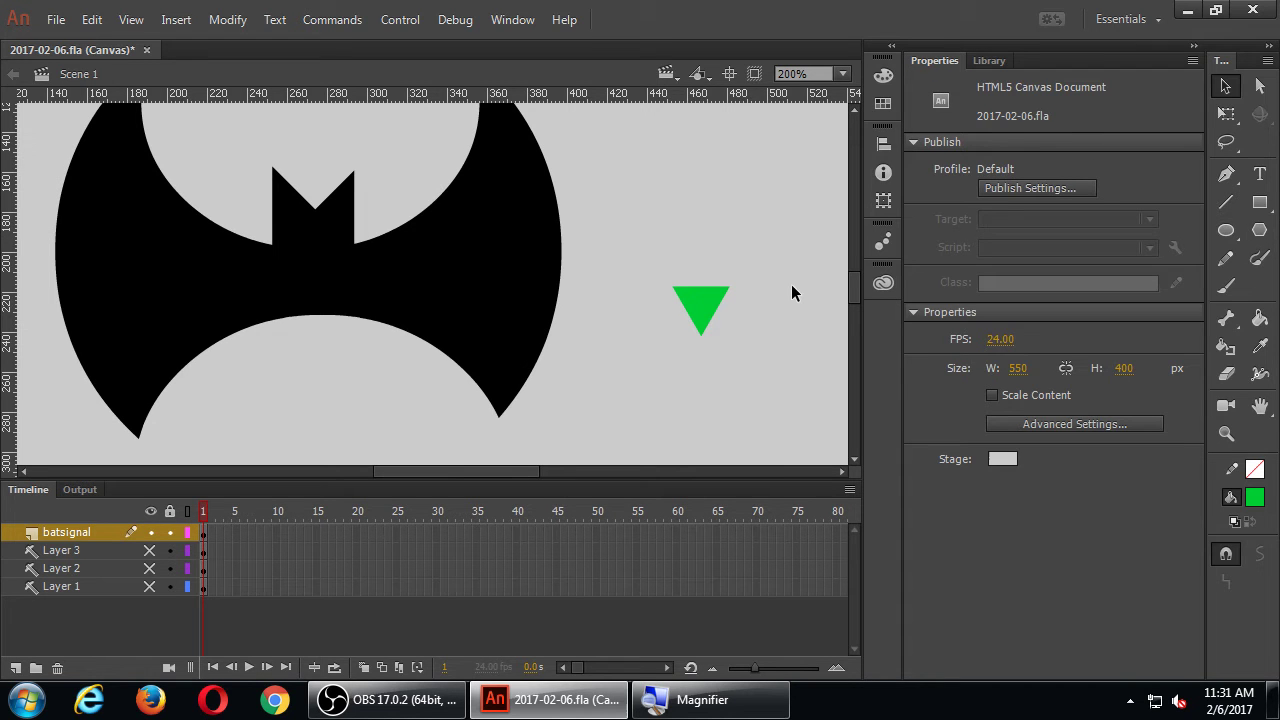
{"action": "left_click", "coordinate": [682, 303]}
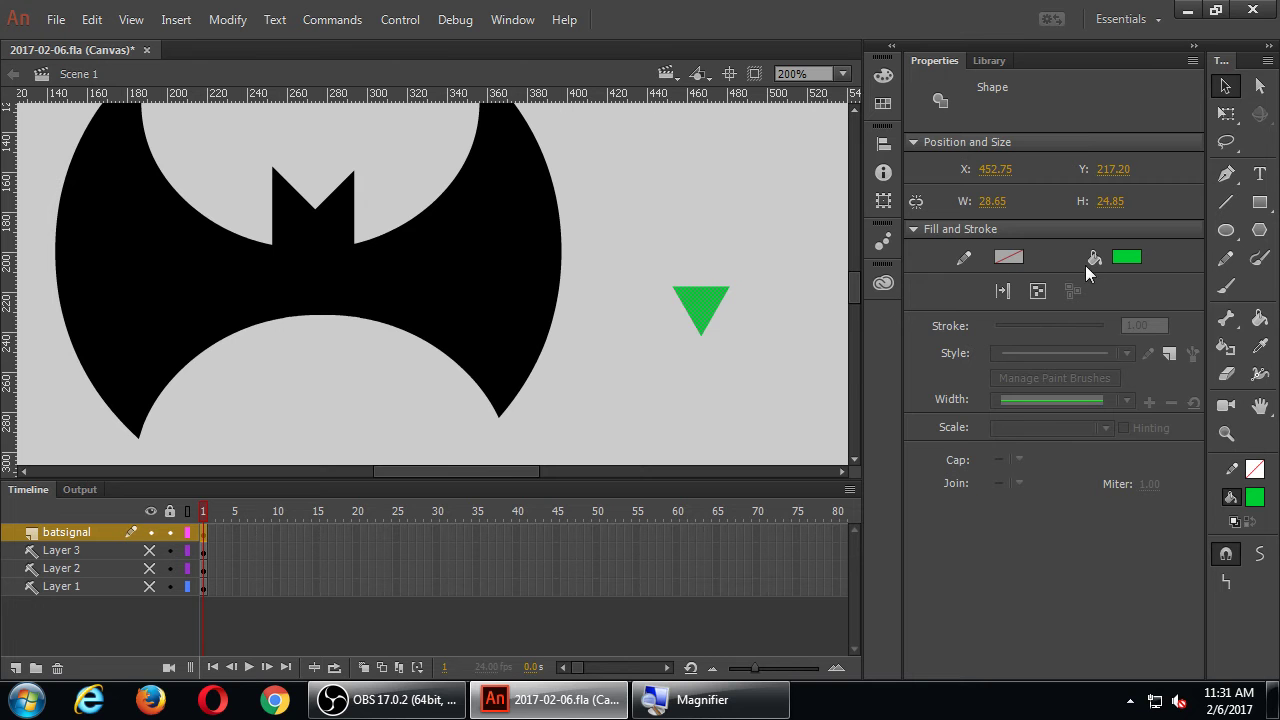
{"action": "left_click", "coordinate": [1126, 257]}
{"action": "left_click", "coordinate": [486, 251]}
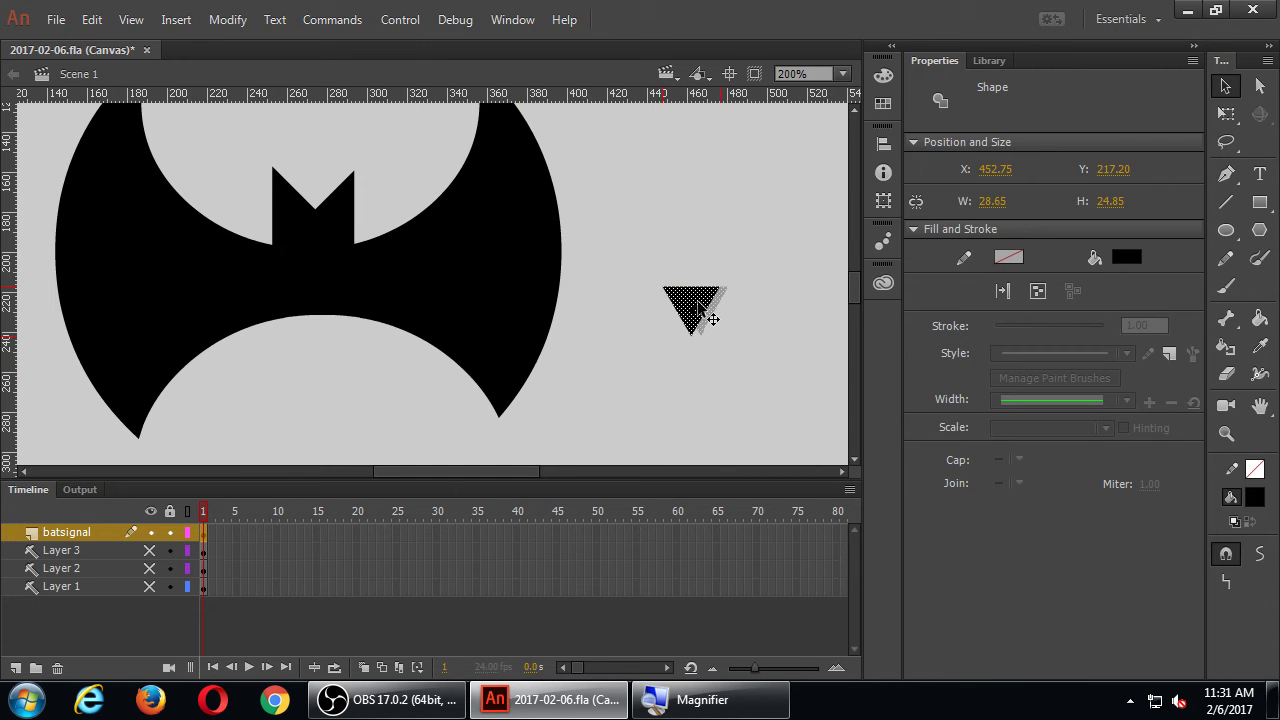
{"action": "left_click_drag", "start_coordinate": [712, 319], "coordinate": [342, 351]}
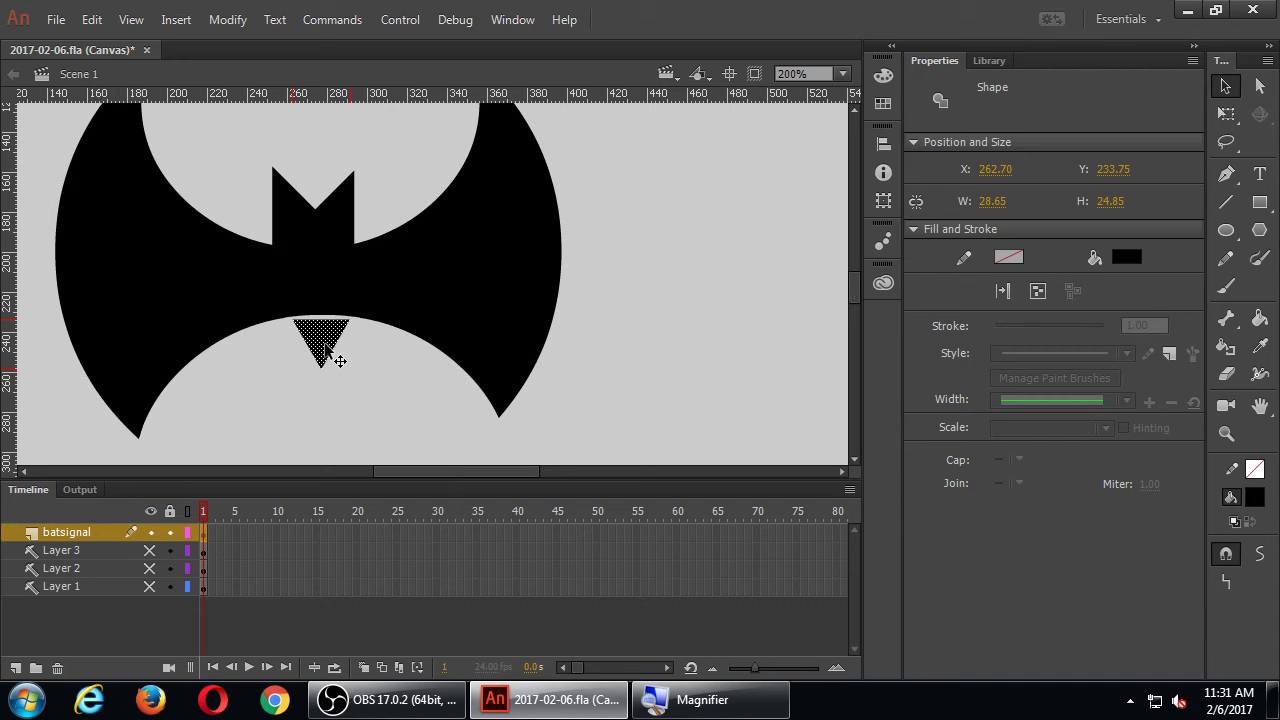
Widen the triangle, disable Snap to Objects and nudge it into place as the bat's tip.
{"action": "key", "text": "q"}
{"action": "mouse_move", "coordinate": [350, 369]}
{"action": "left_mouse_down"}
{"action": "mouse_move", "coordinate": [368, 386]}
{"action": "mouse_move", "coordinate": [343, 348]}
{"action": "left_mouse_up"}
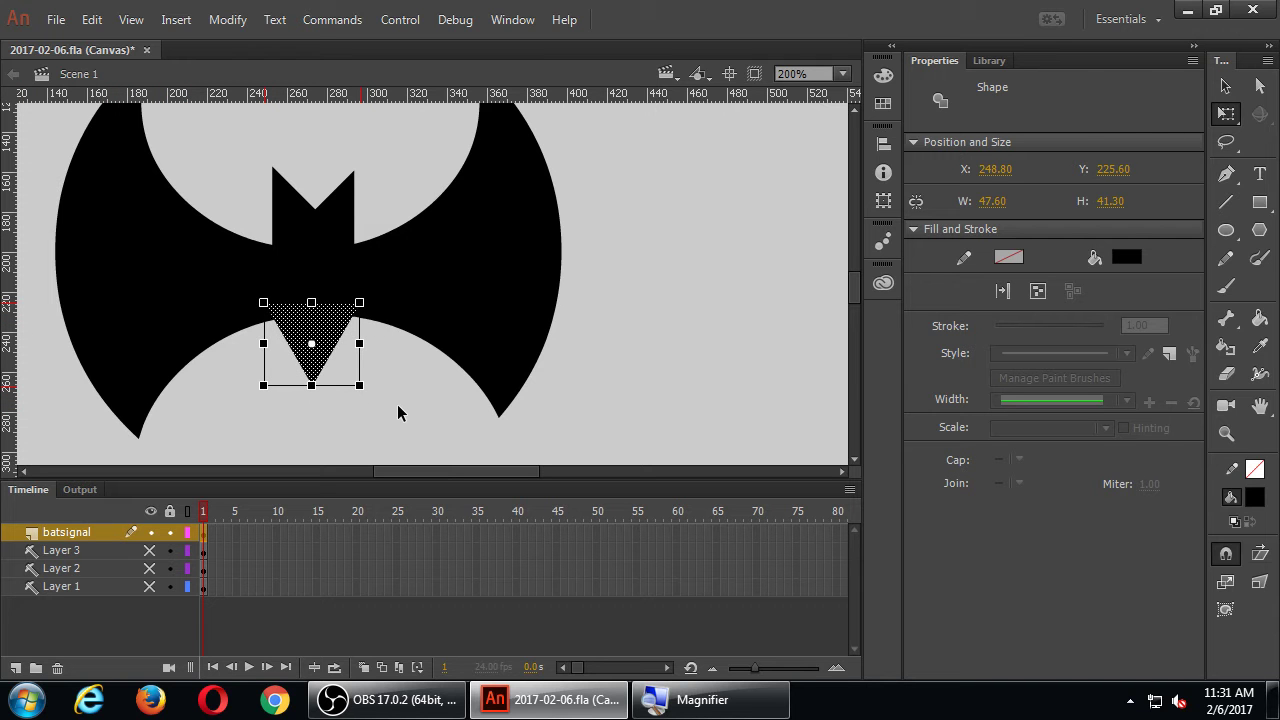
{"action": "left_click", "coordinate": [1224, 561]}
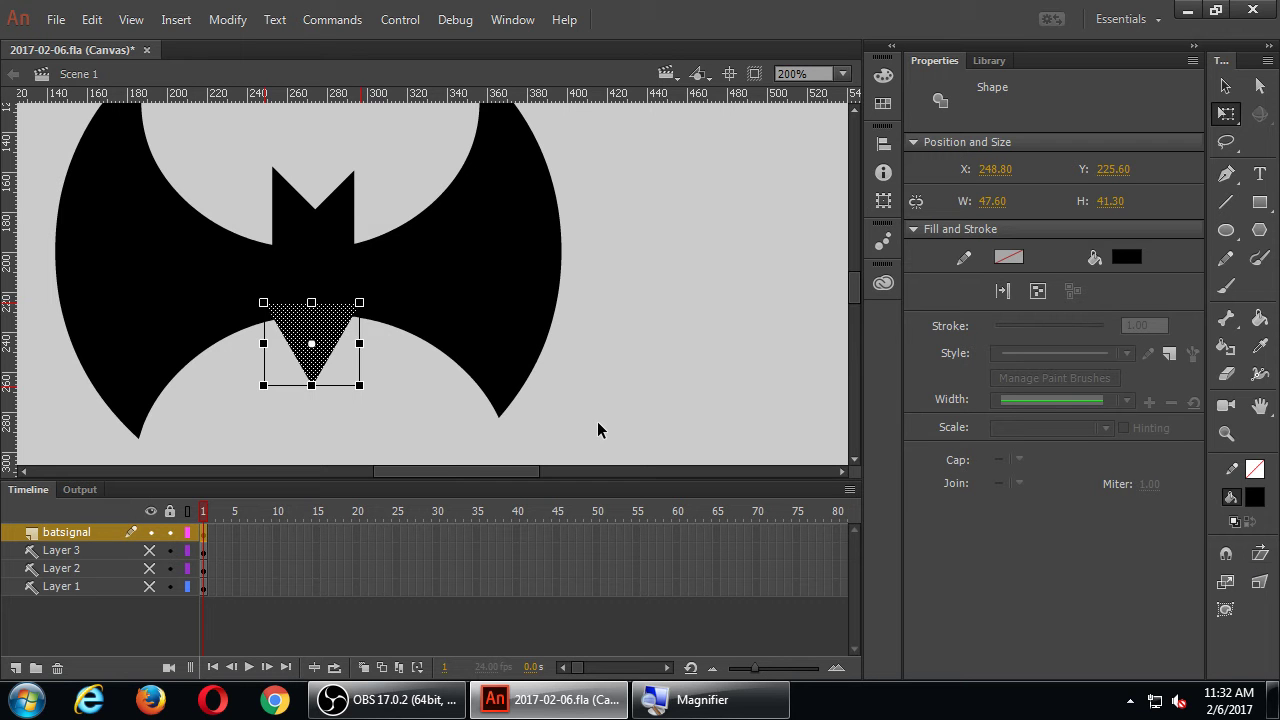
{"action": "key", "text": "Right"}
{"action": "key", "text": "Down"}
{"action": "key", "text": "Down"}
{"action": "key", "text": "Down"}
{"action": "key", "text": "Down"}
{"action": "key", "text": "Down"}
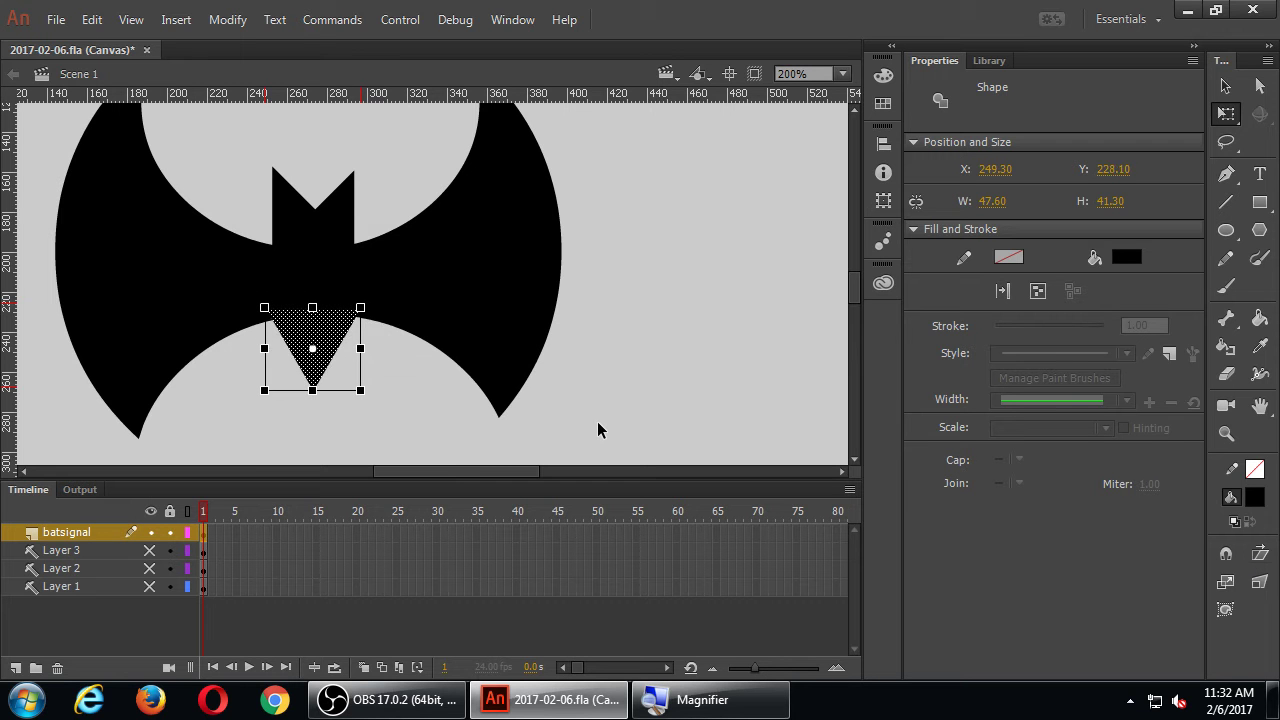
{"action": "key", "text": "Up"}
{"action": "left_click", "coordinate": [655, 358]}
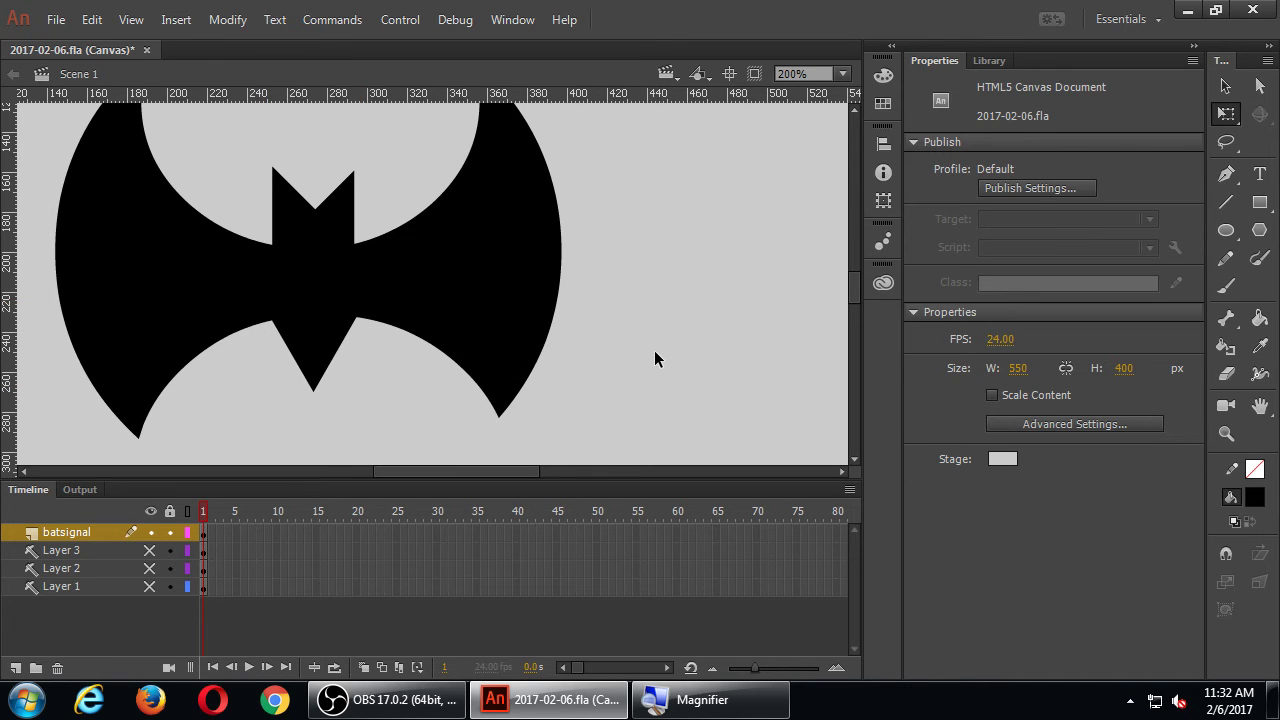
{"action": "key", "text": "ctrl+minus"}
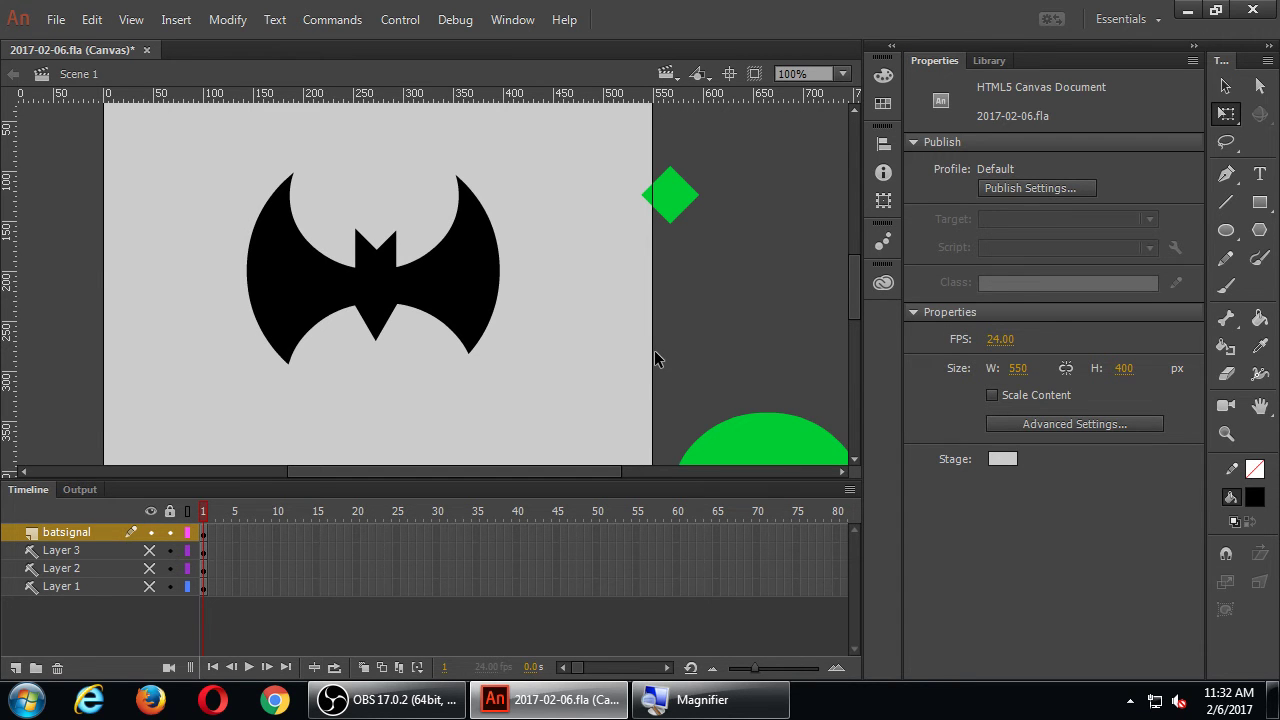
Inspect the bat at 200% and 100% zoom, then save the file.
{"action": "key", "text": "ctrl+equal"}
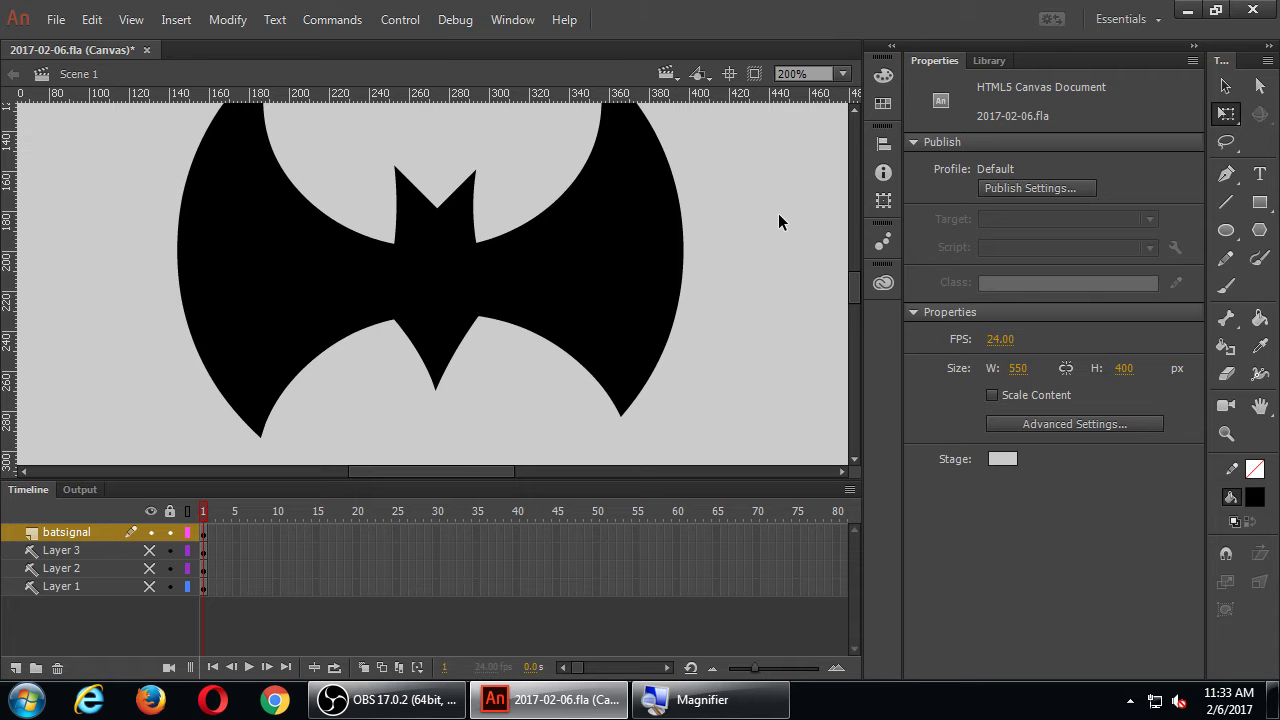
{"action": "key", "text": "ctrl+minus"}
{"action": "key", "text": "ctrl+s"}
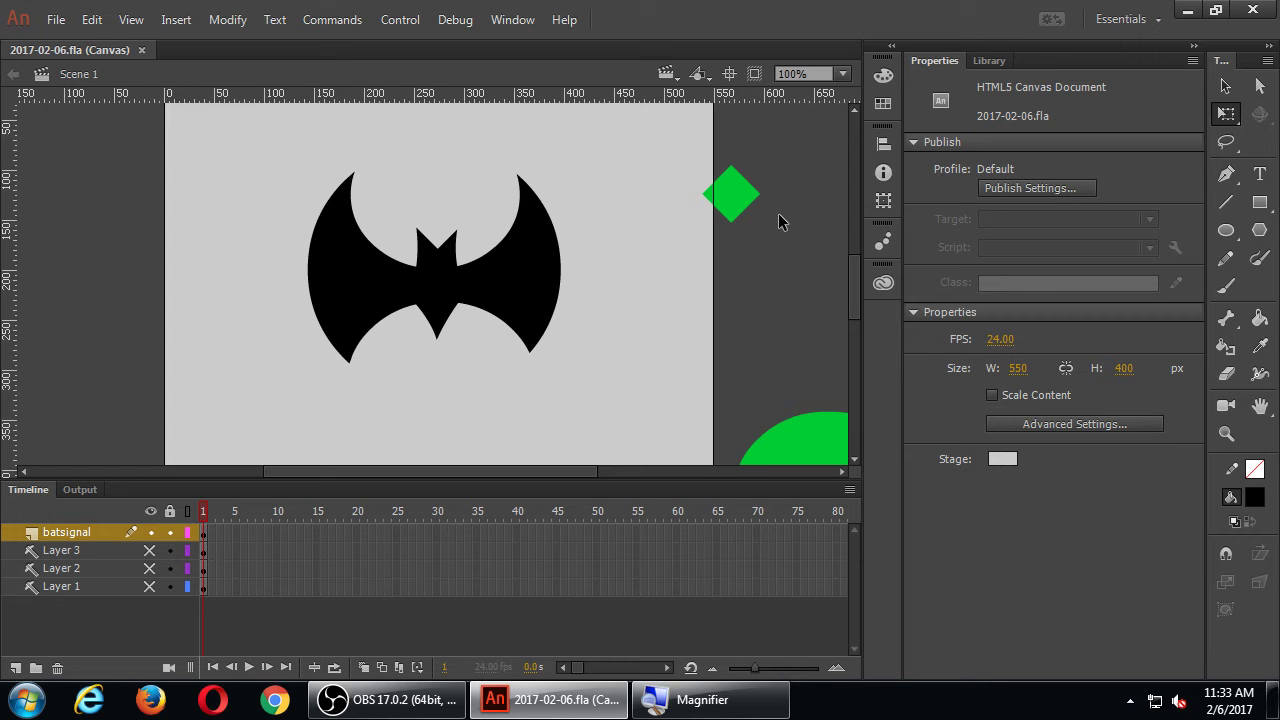
Delete the leftover green circle and green diamond shapes.
{"action": "key", "text": "ctrl+minus"}
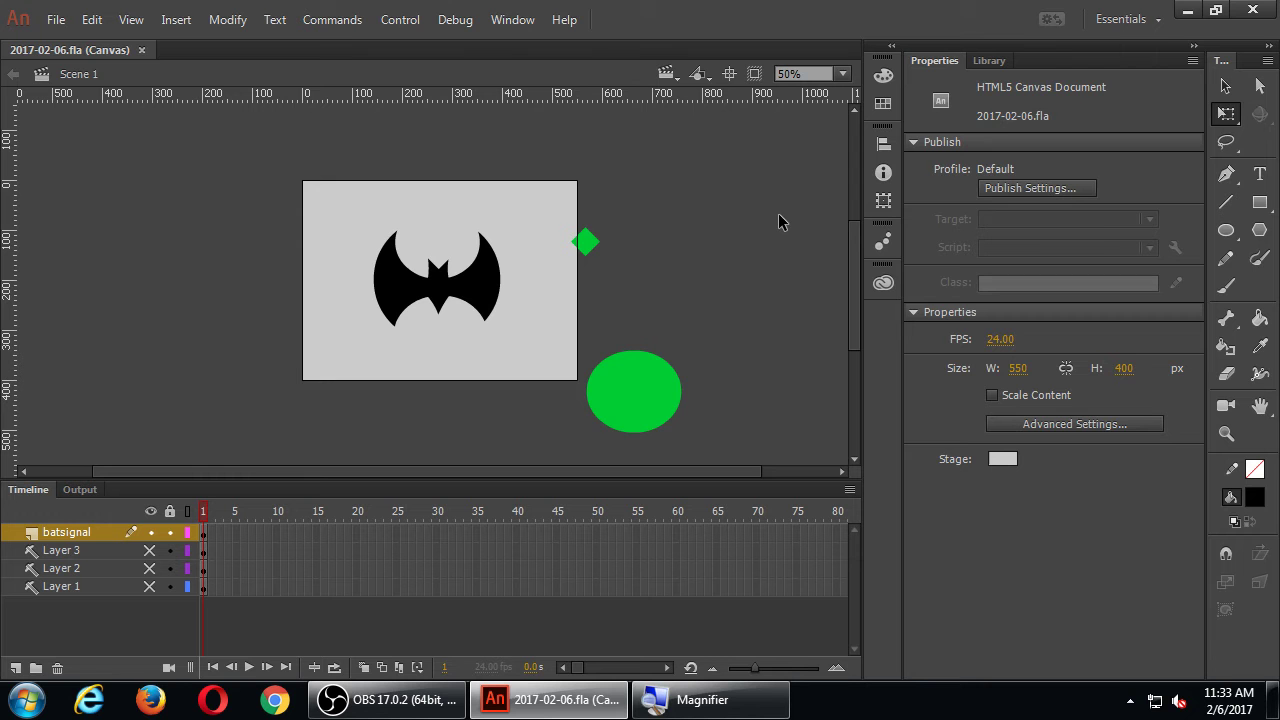
{"action": "left_click", "coordinate": [634, 398]}
{"action": "key", "text": "Delete"}
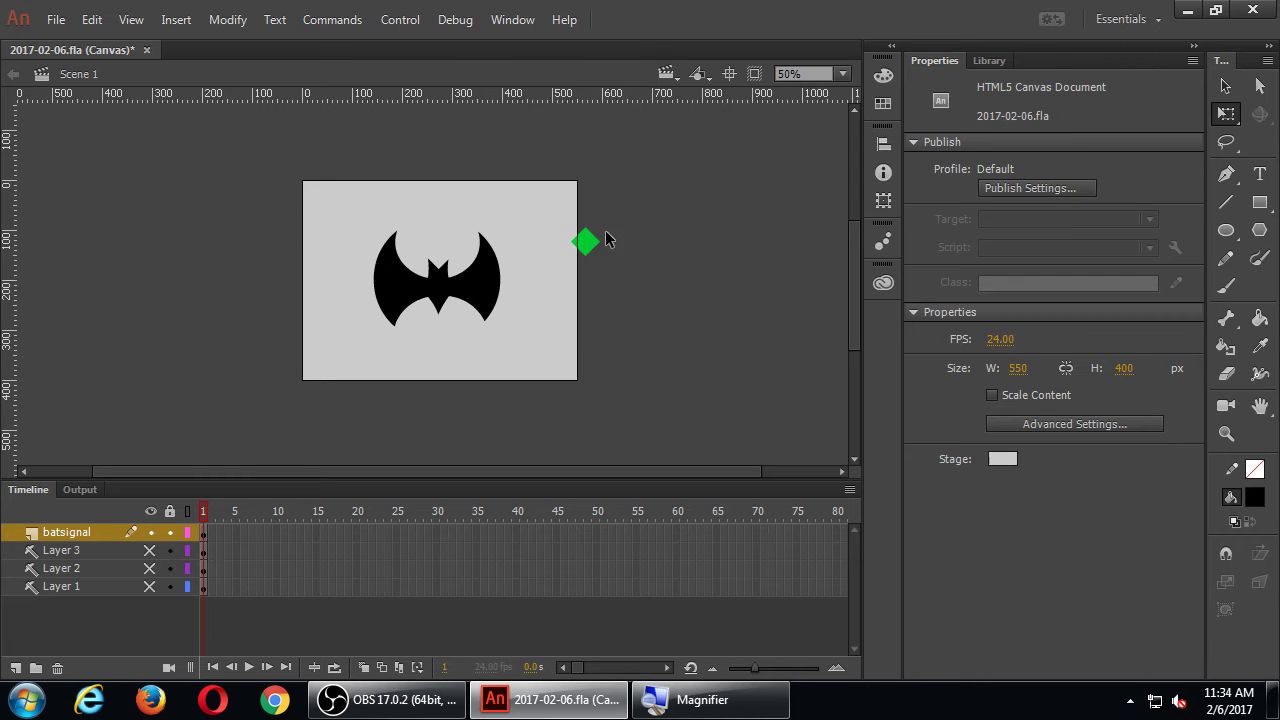
{"action": "left_click", "coordinate": [583, 237]}
{"action": "key", "text": "Delete"}
Scale the bat up to fill the stage and save the document.
{"action": "left_click", "coordinate": [479, 292]}
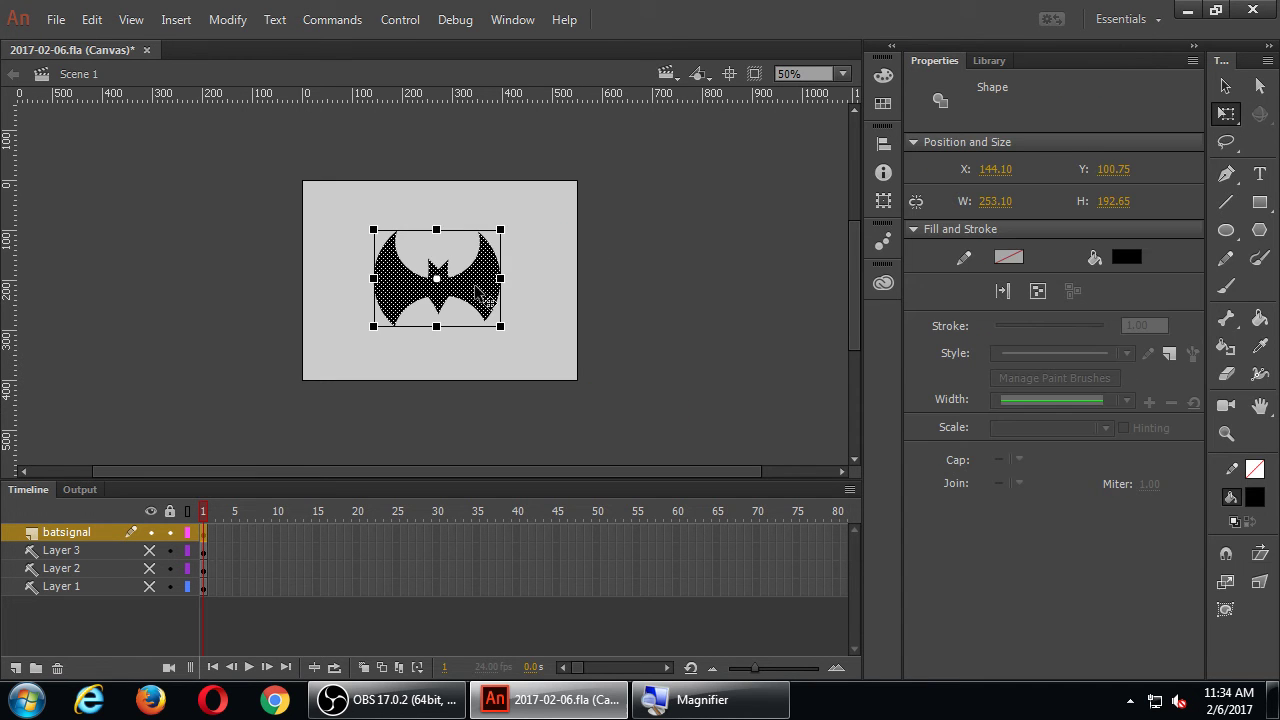
{"action": "left_click_drag", "start_coordinate": [501, 326], "coordinate": [546, 370]}
{"action": "left_click", "coordinate": [648, 317]}
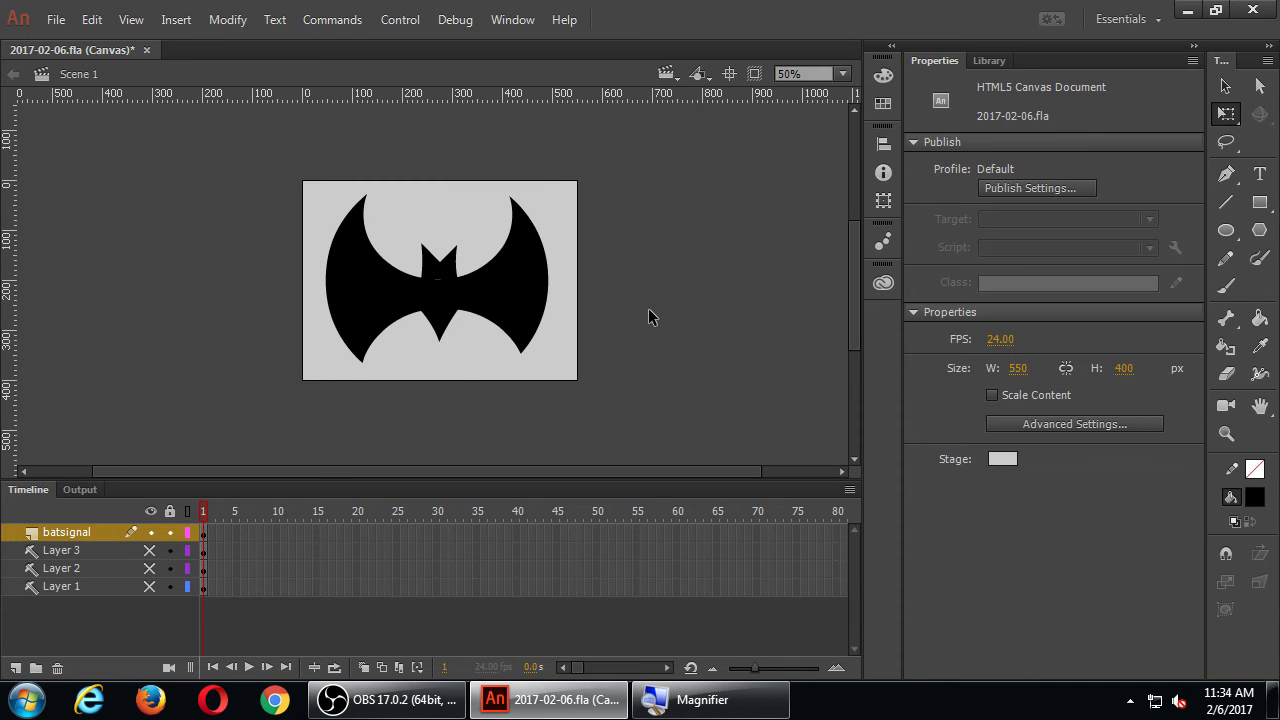
{"action": "key", "text": "ctrl+equal"}
{"action": "key", "text": "ctrl+equal"}
{"action": "key", "text": "ctrl+equal"}
{"action": "key", "text": "ctrl+equal"}
{"action": "key", "text": "ctrl+equal"}
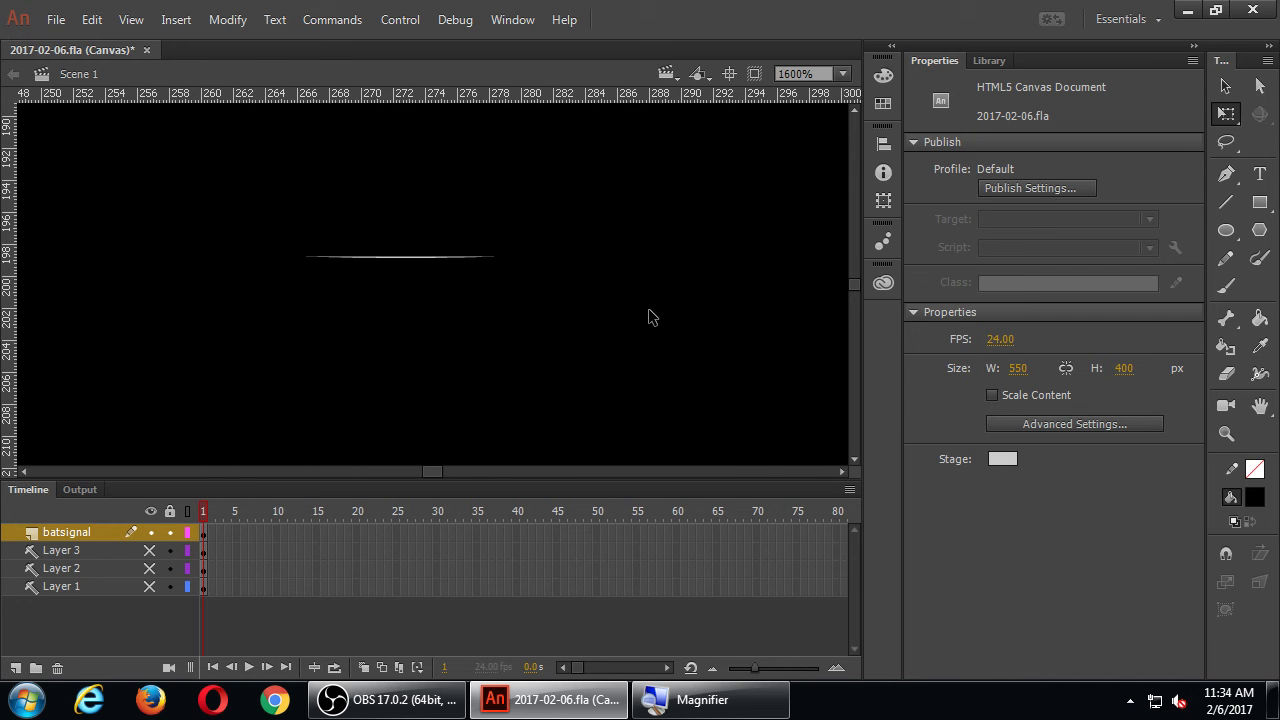
{"action": "key", "text": "ctrl+minus"}
{"action": "key", "text": "ctrl+minus"}
{"action": "key", "text": "ctrl+minus"}
{"action": "key", "text": "ctrl+minus"}
{"action": "key", "text": "ctrl+minus"}
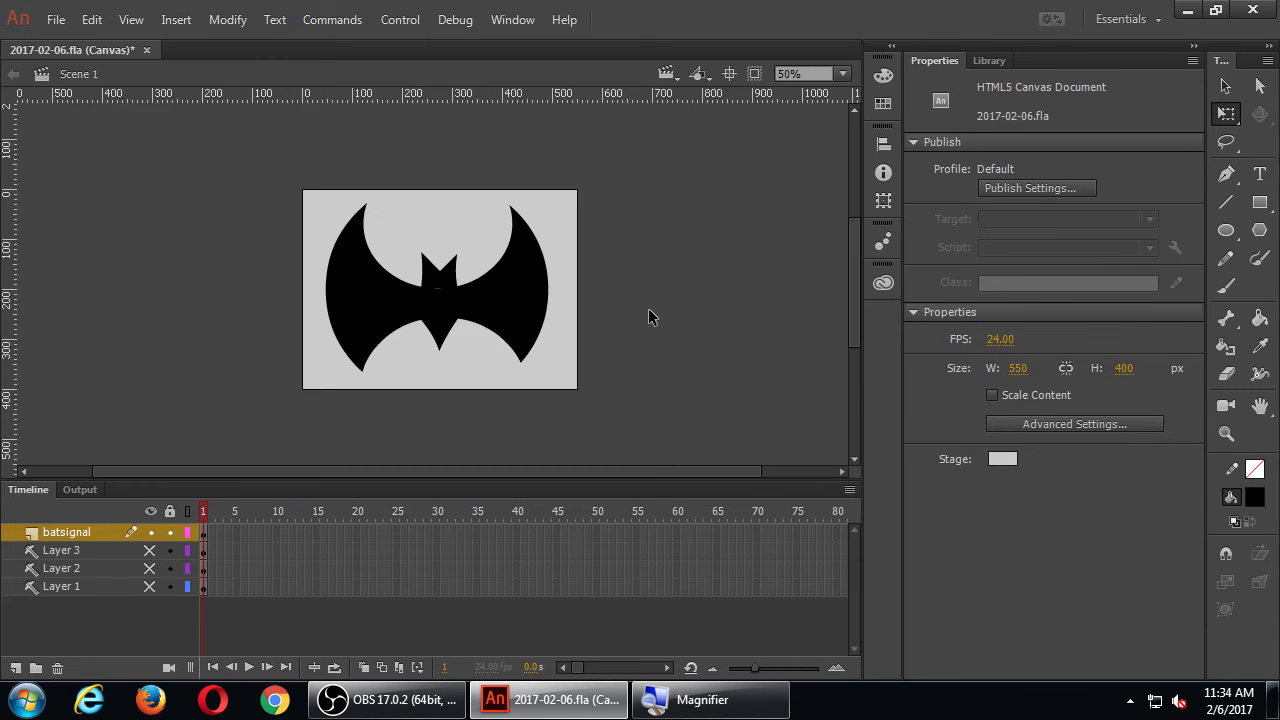
{"action": "key", "text": "ctrl+equal"}
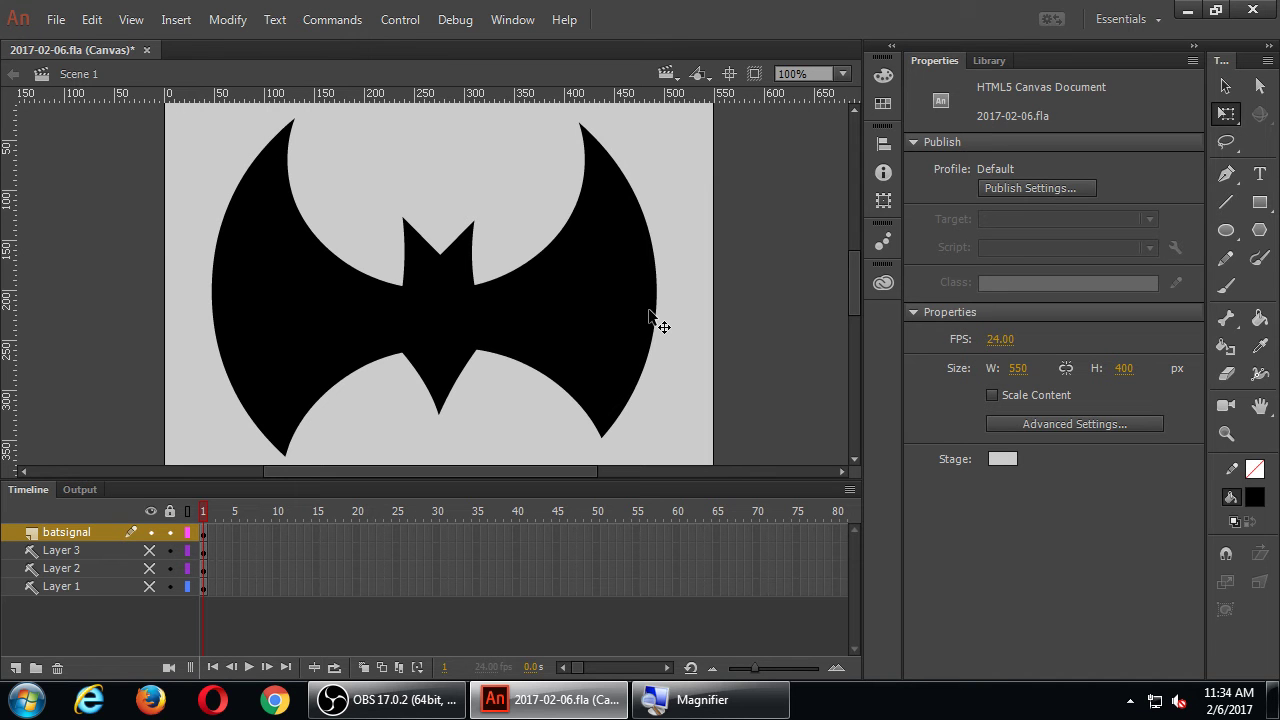
{"action": "key", "text": "ctrl+s"}
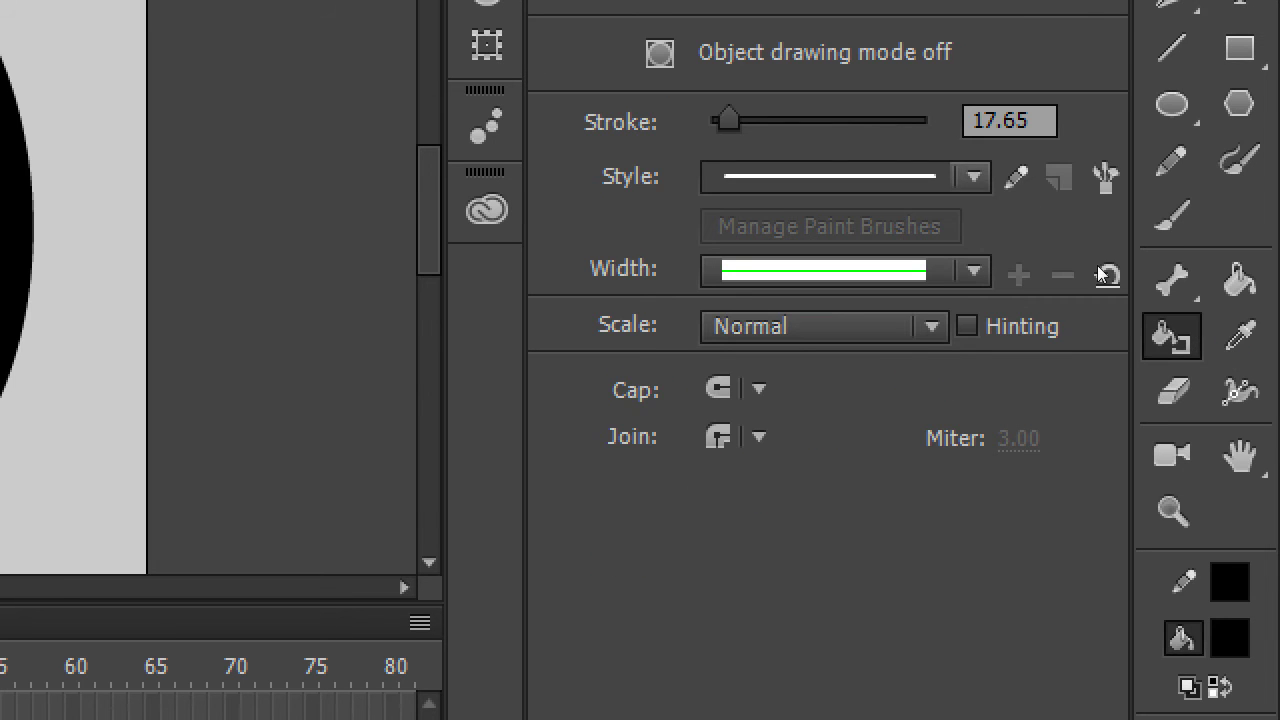
Zoom the screen out while the Ink Bottle stroke settings are shown.
{"action": "key", "text": "super+minus"}
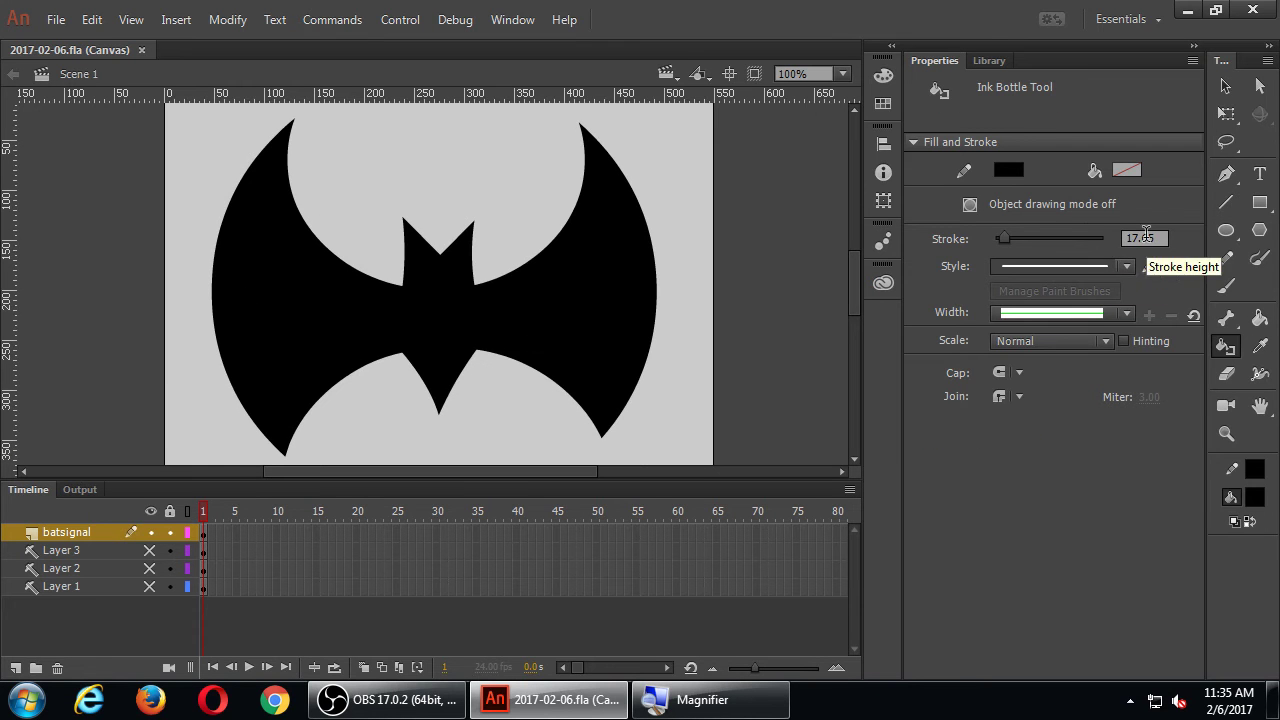
Change the Ink Bottle stroke size from 17.65 to 5.
{"action": "key", "text": "super+plus"}
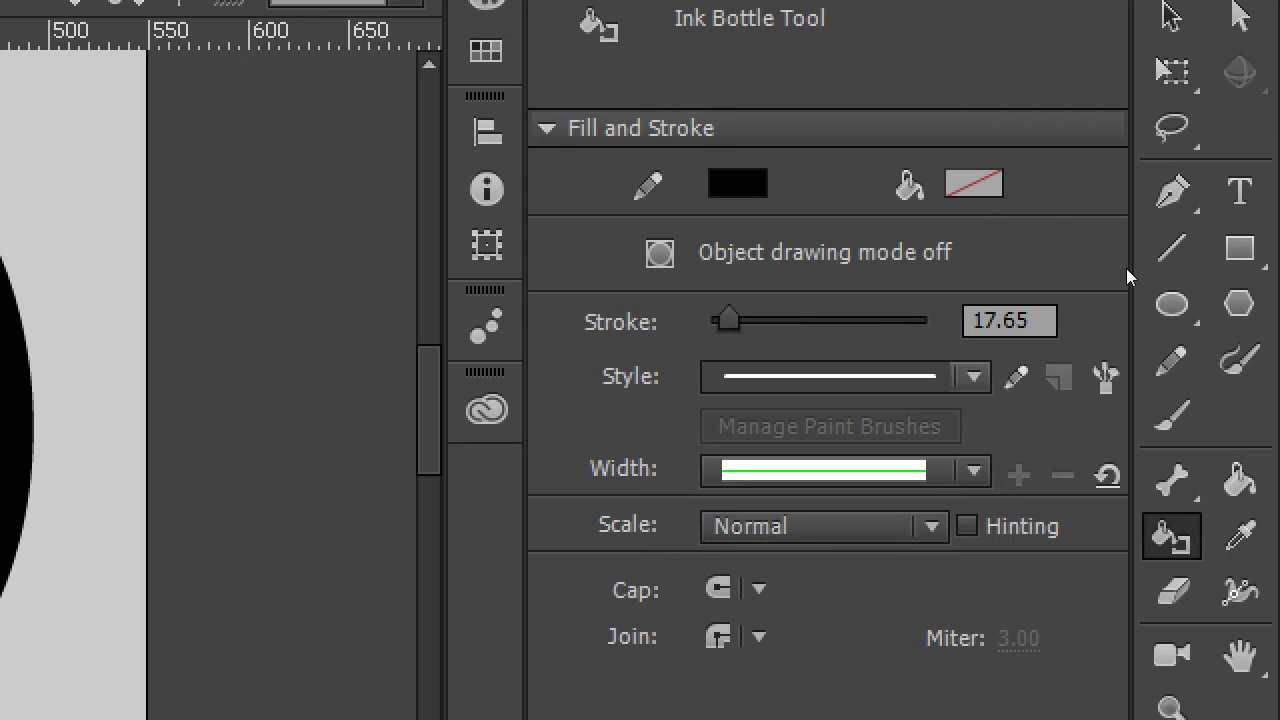
{"action": "key", "text": "Tab"}
{"action": "type", "text": "5"}
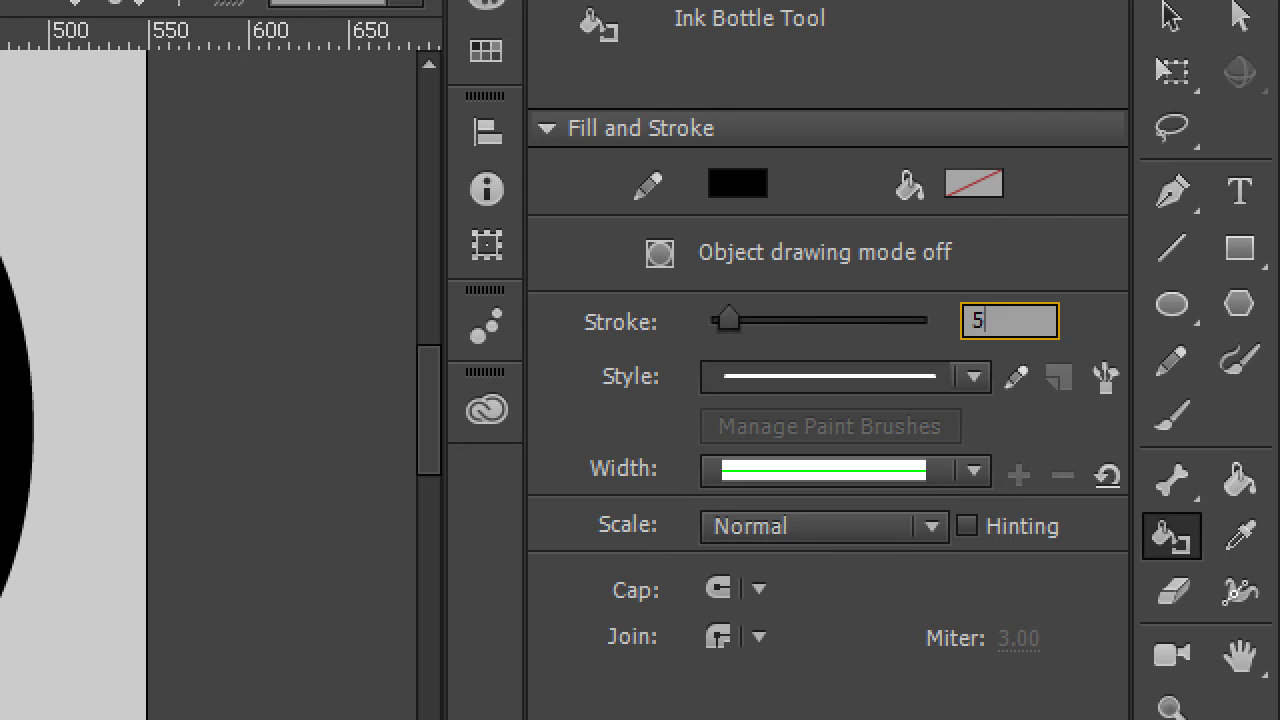
{"action": "key", "text": "Return"}
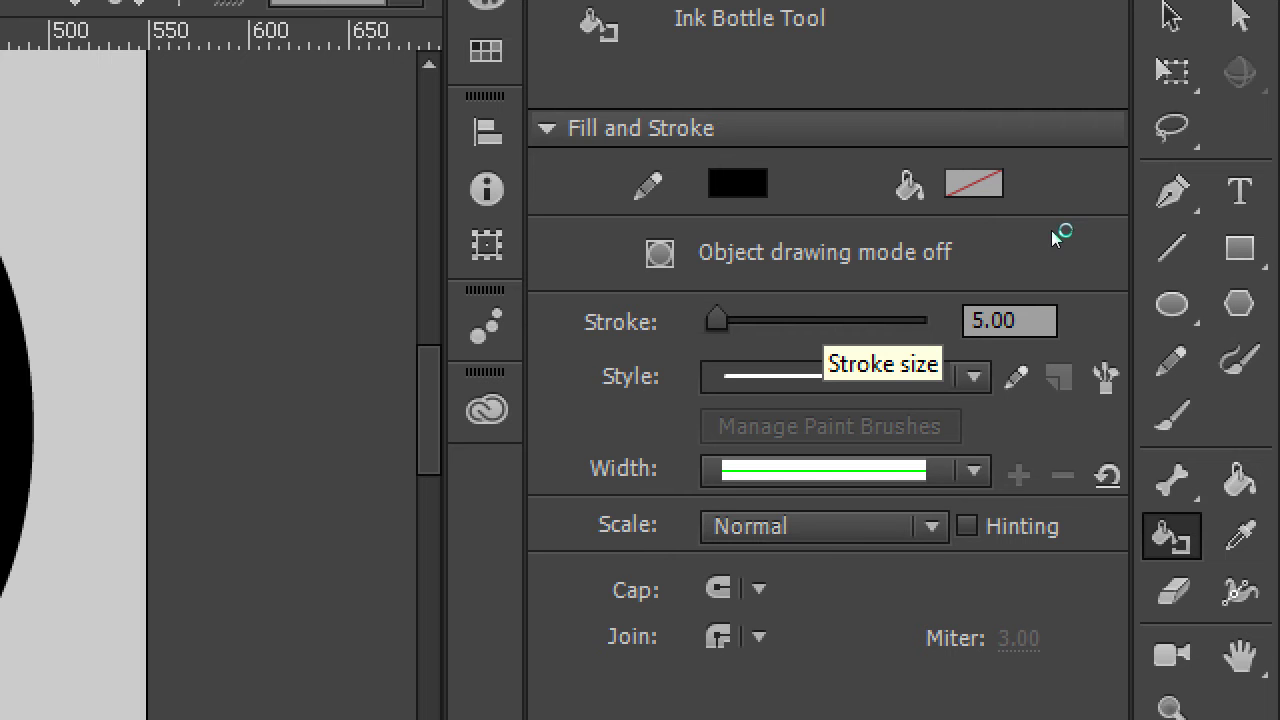
{"action": "key", "text": "super+minus"}
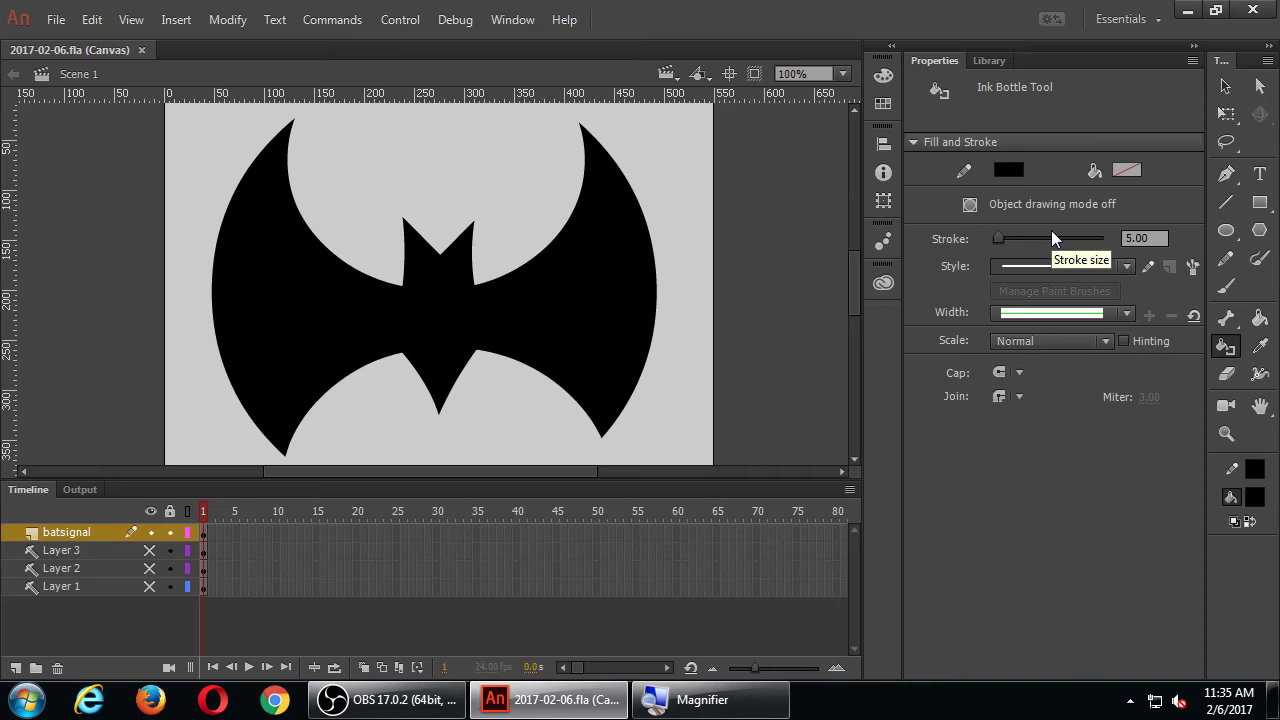
Apply an olive stroke around the bat with the Ink Bottle and inspect it zoomed in.
{"action": "left_click", "coordinate": [1006, 174]}
{"action": "left_click", "coordinate": [786, 337]}
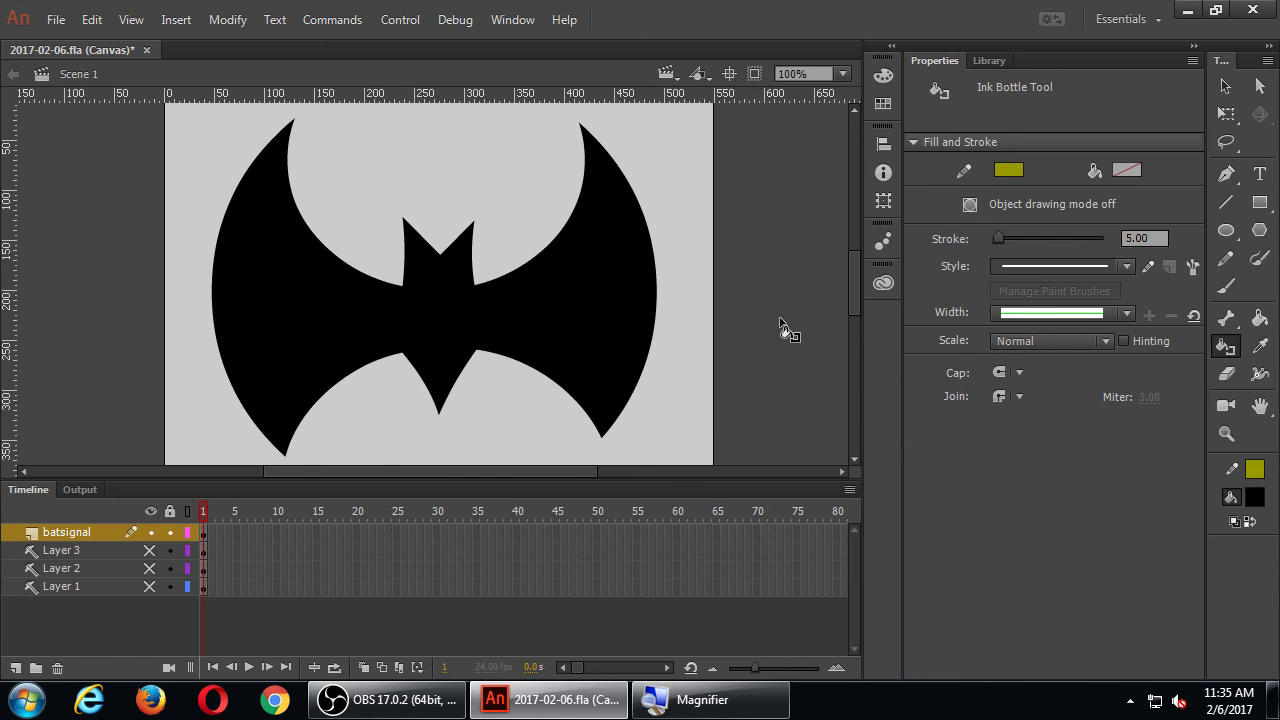
{"action": "left_click", "coordinate": [624, 228]}
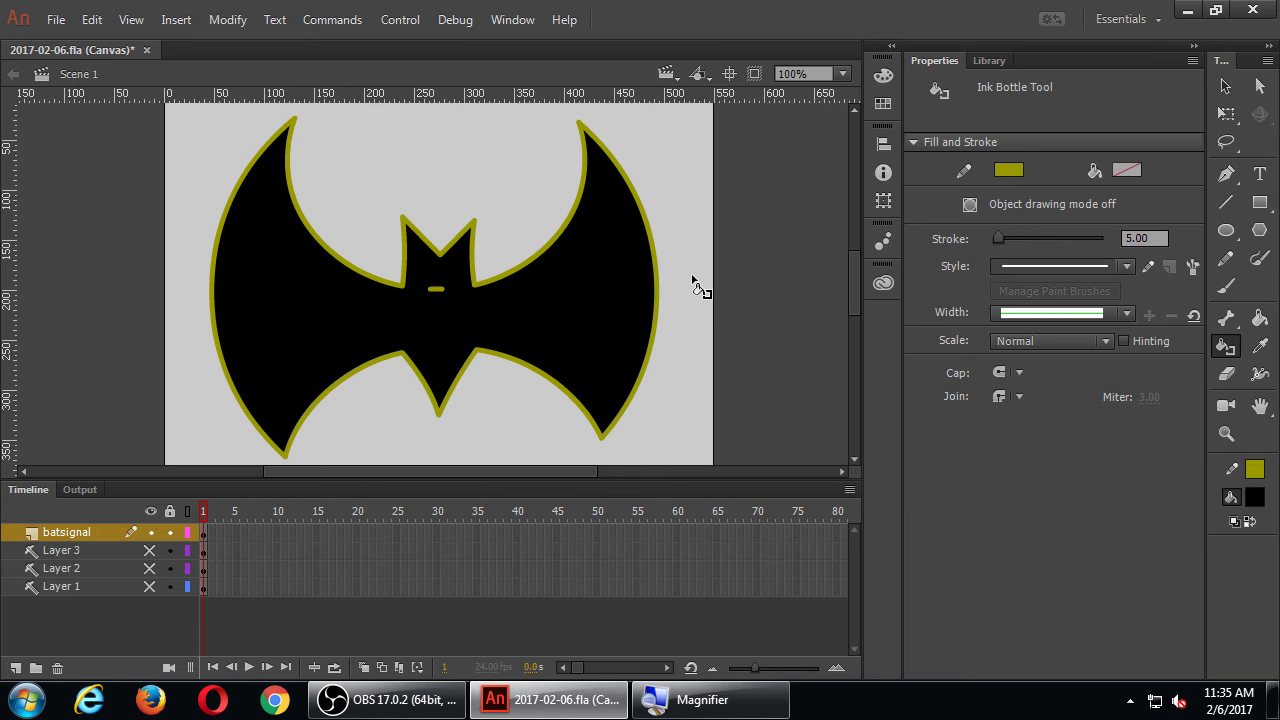
{"action": "key", "text": "ctrl+equal"}
{"action": "key", "text": "ctrl+equal"}
{"action": "key", "text": "ctrl+equal"}
{"action": "key", "text": "ctrl+equal"}
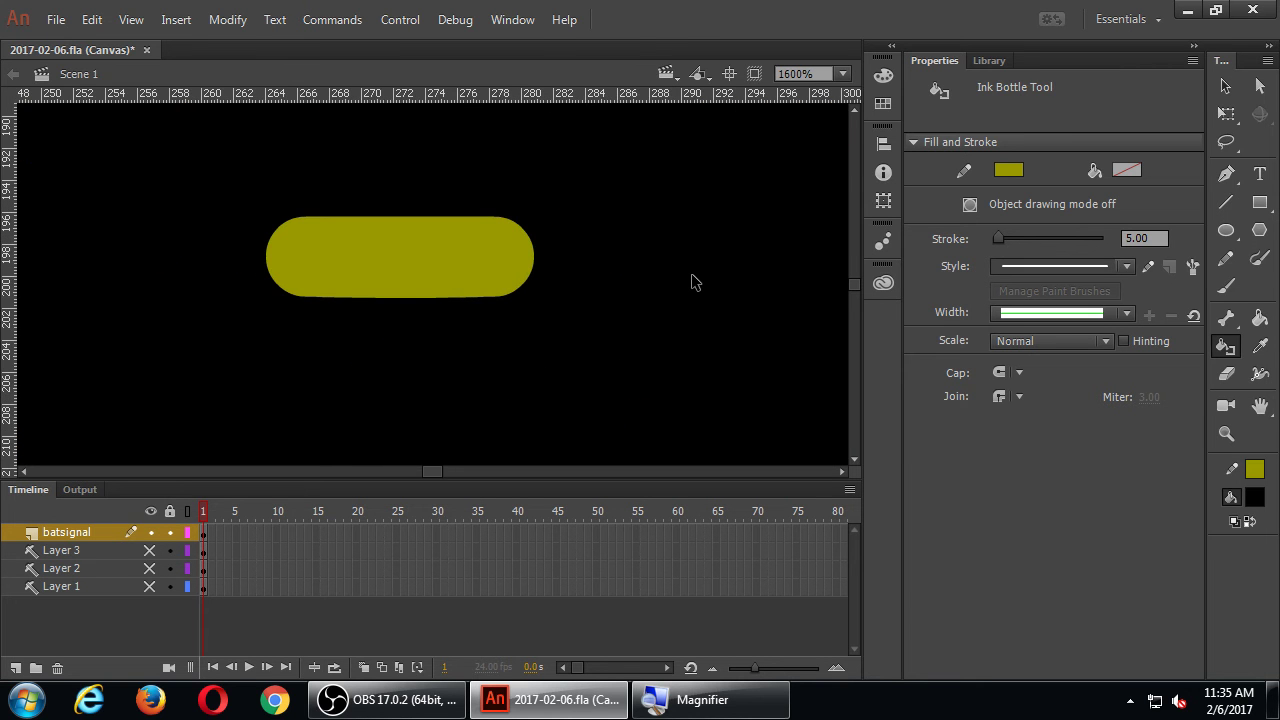
{"action": "key", "text": "ctrl+minus"}
{"action": "key", "text": "ctrl+minus"}
{"action": "key", "text": "ctrl+minus"}
{"action": "key", "text": "ctrl+minus"}
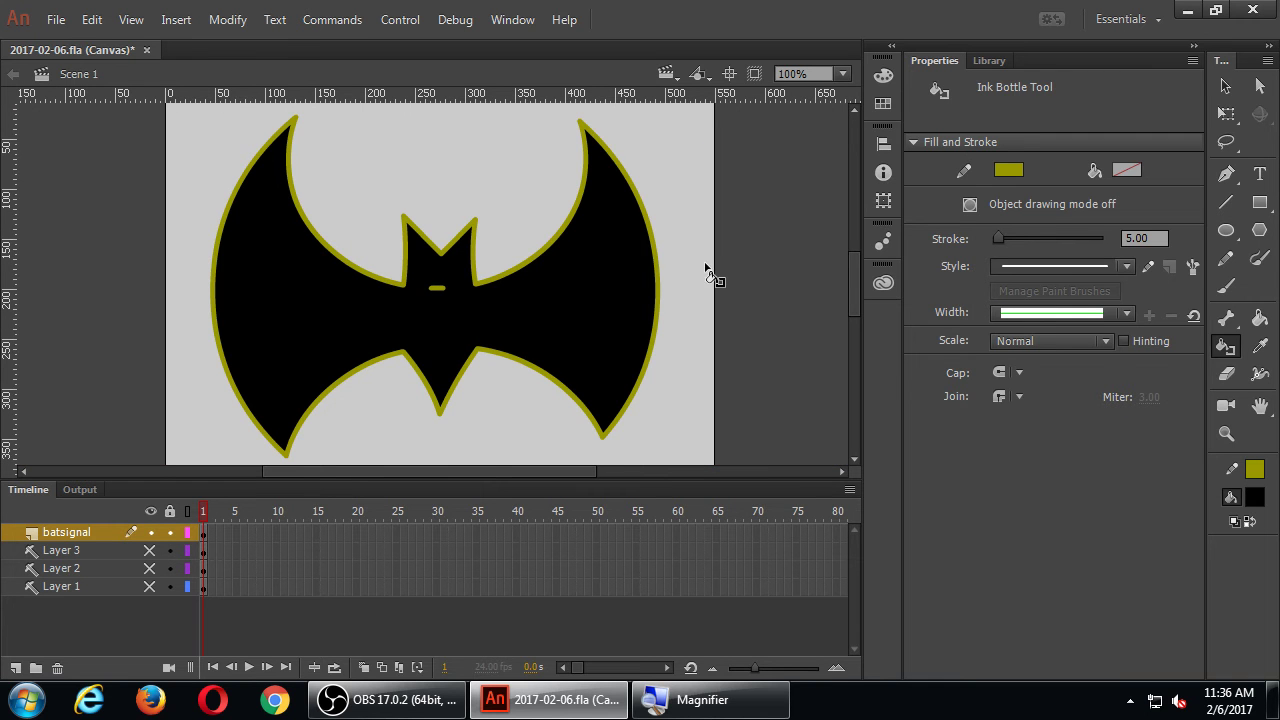
Select and delete the stray olive dash in the centre of the bat.
{"action": "left_click", "coordinate": [1226, 87]}
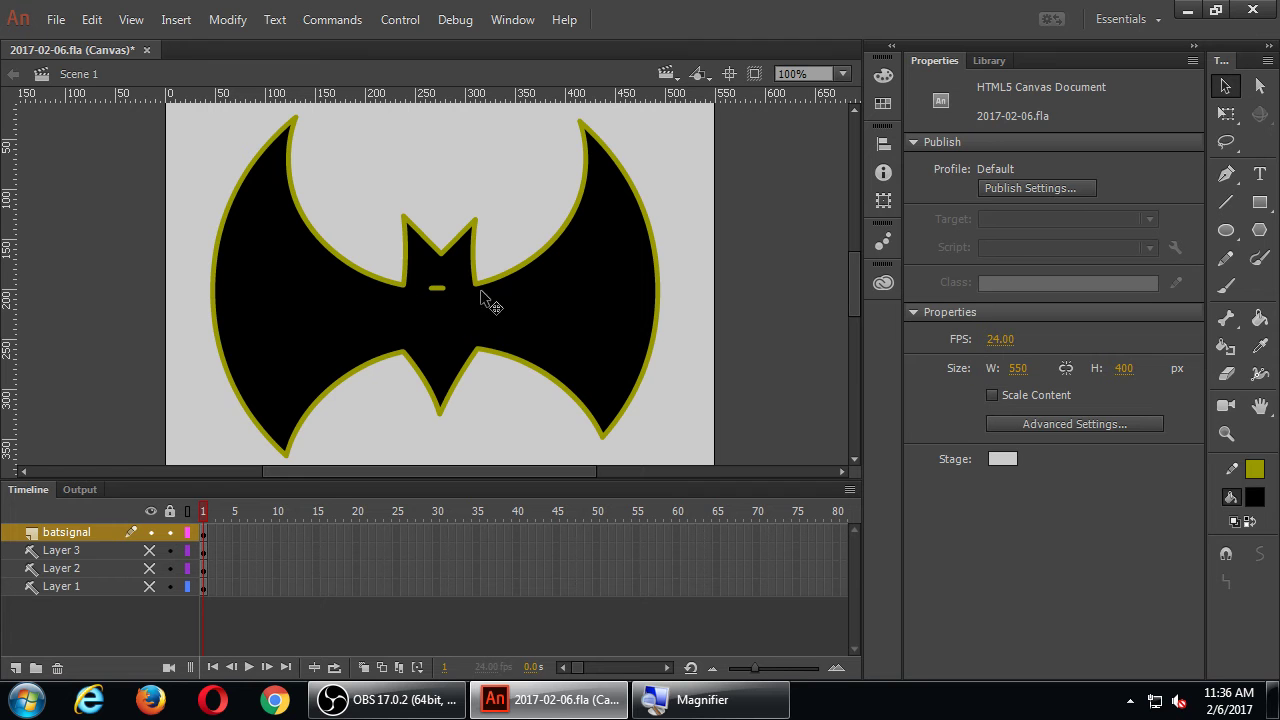
{"action": "left_click", "coordinate": [442, 289]}
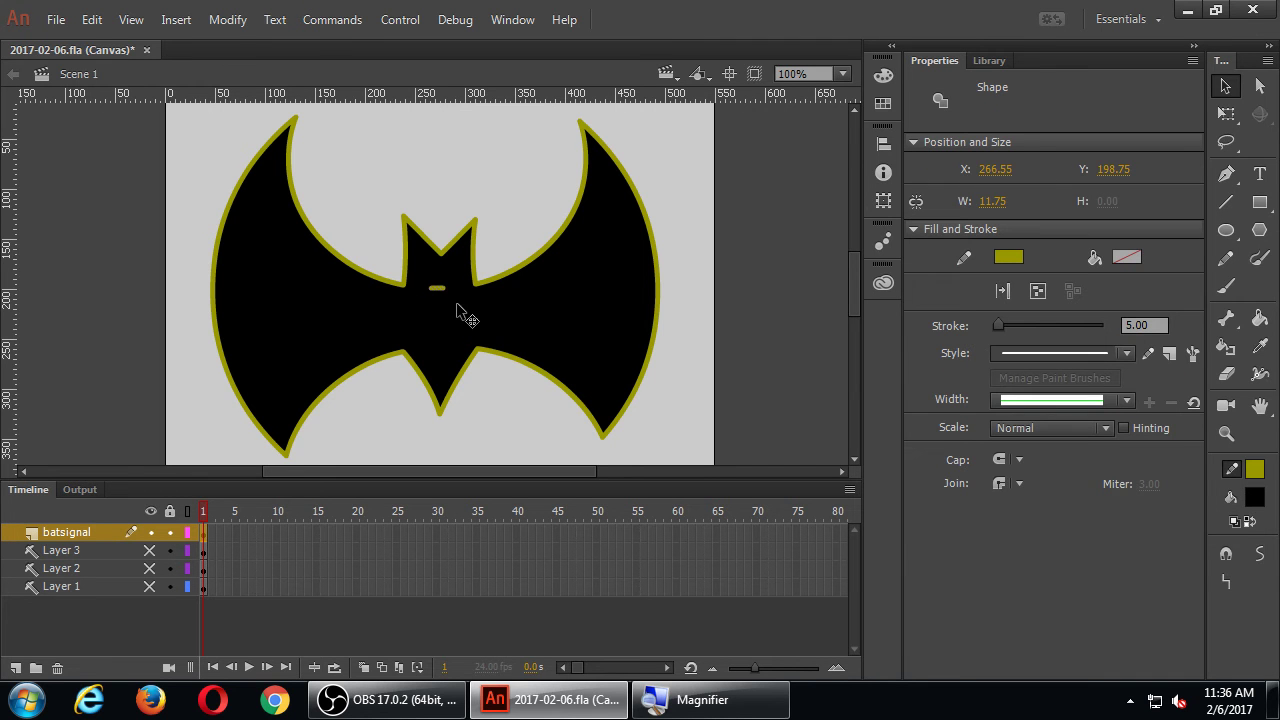
{"action": "key", "text": "Escape"}
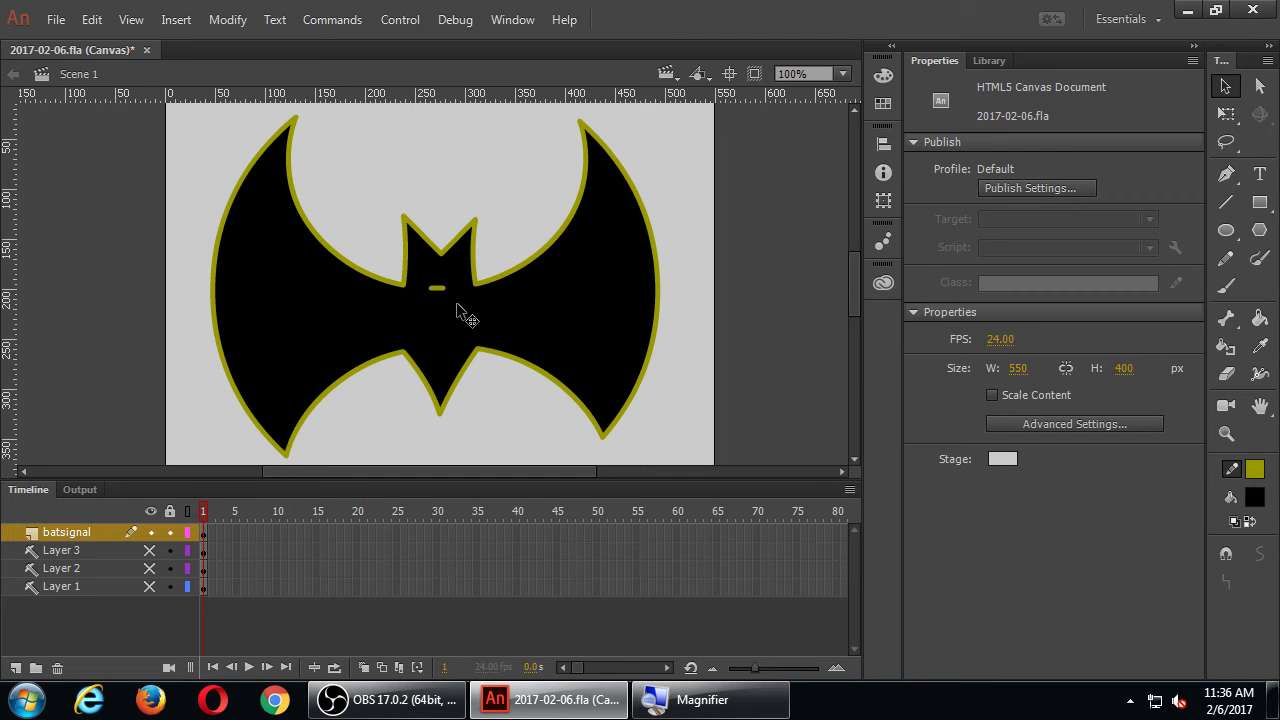
{"action": "left_click", "coordinate": [440, 293]}
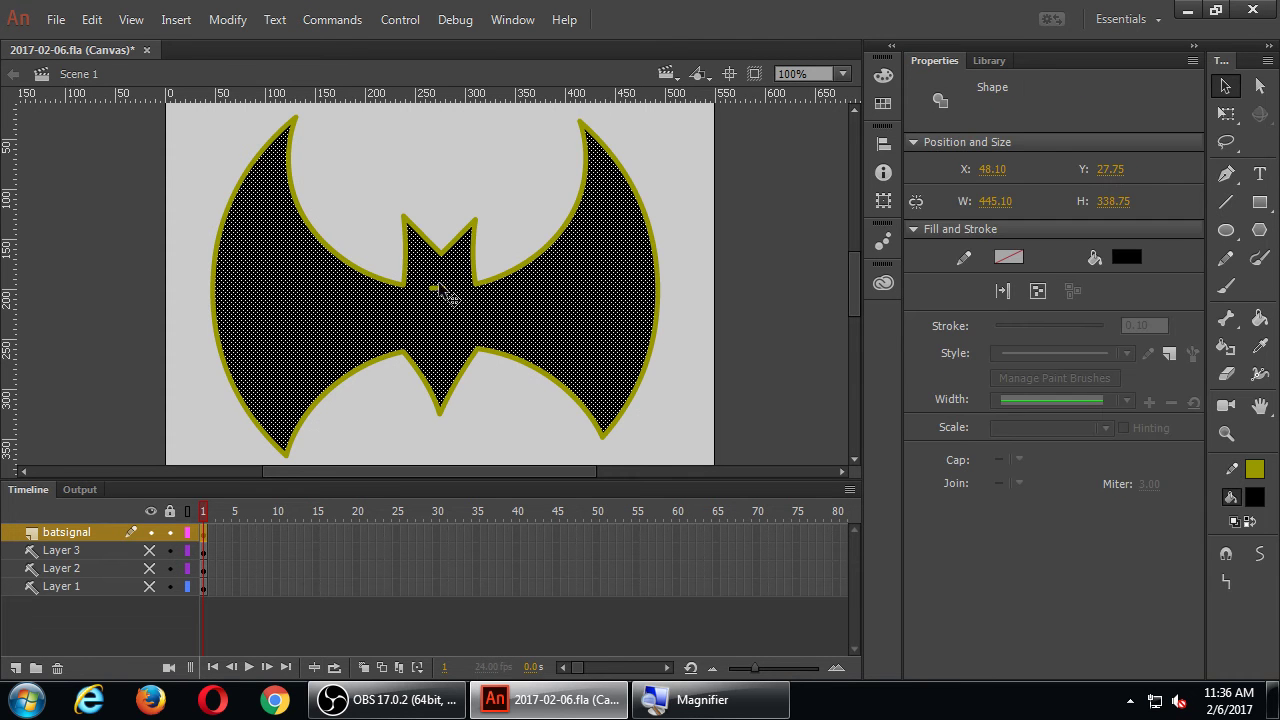
{"action": "left_click", "coordinate": [357, 186]}
{"action": "left_click", "coordinate": [438, 291]}
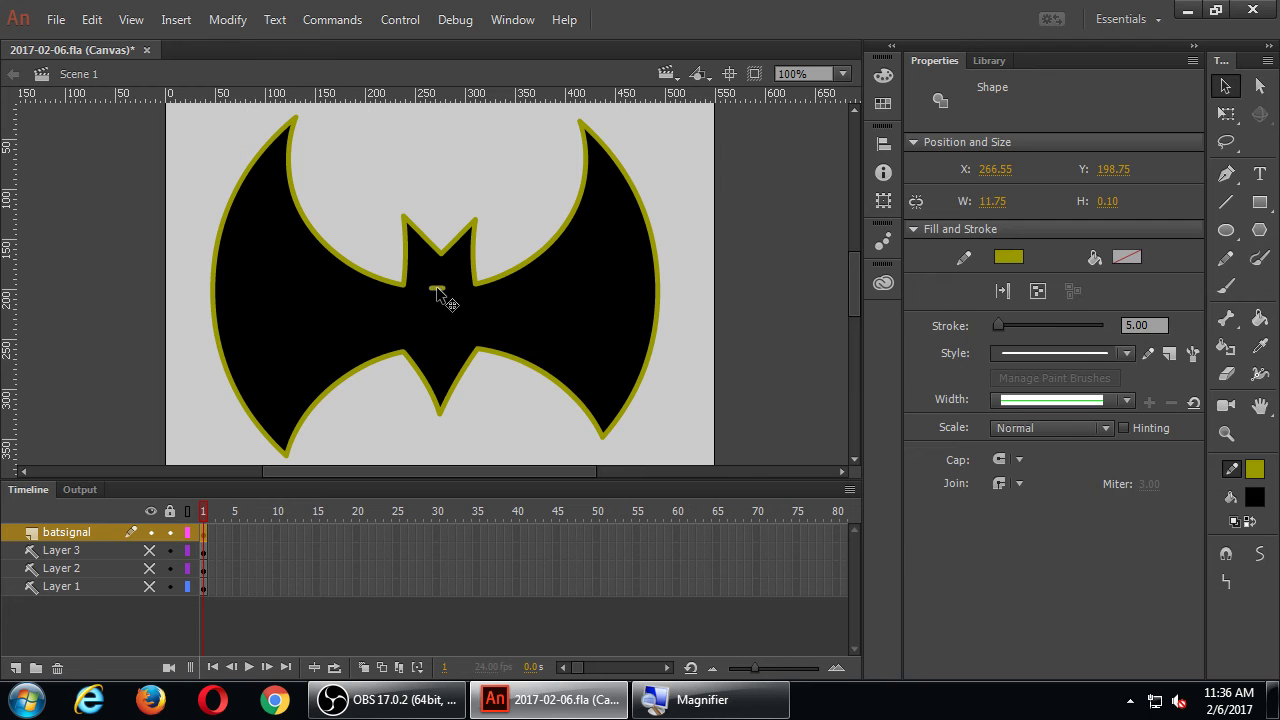
{"action": "key", "text": "Delete"}
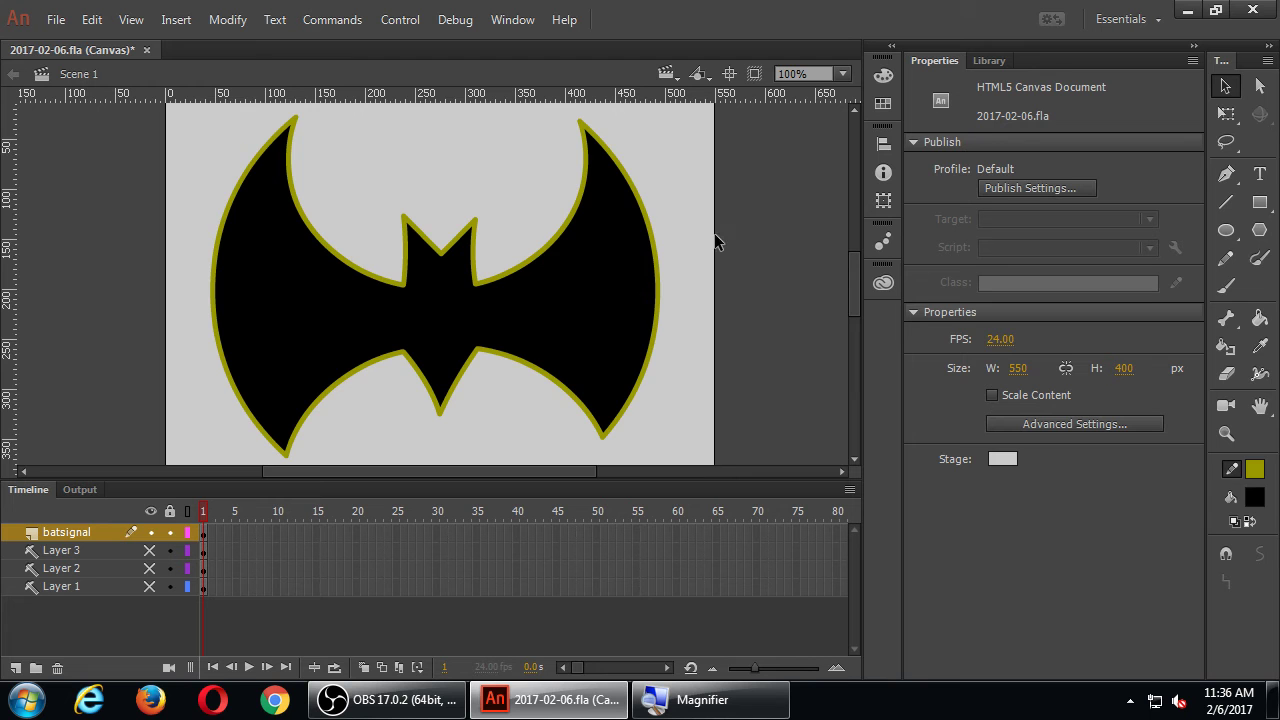
{"action": "key", "text": "ctrl+minus"}
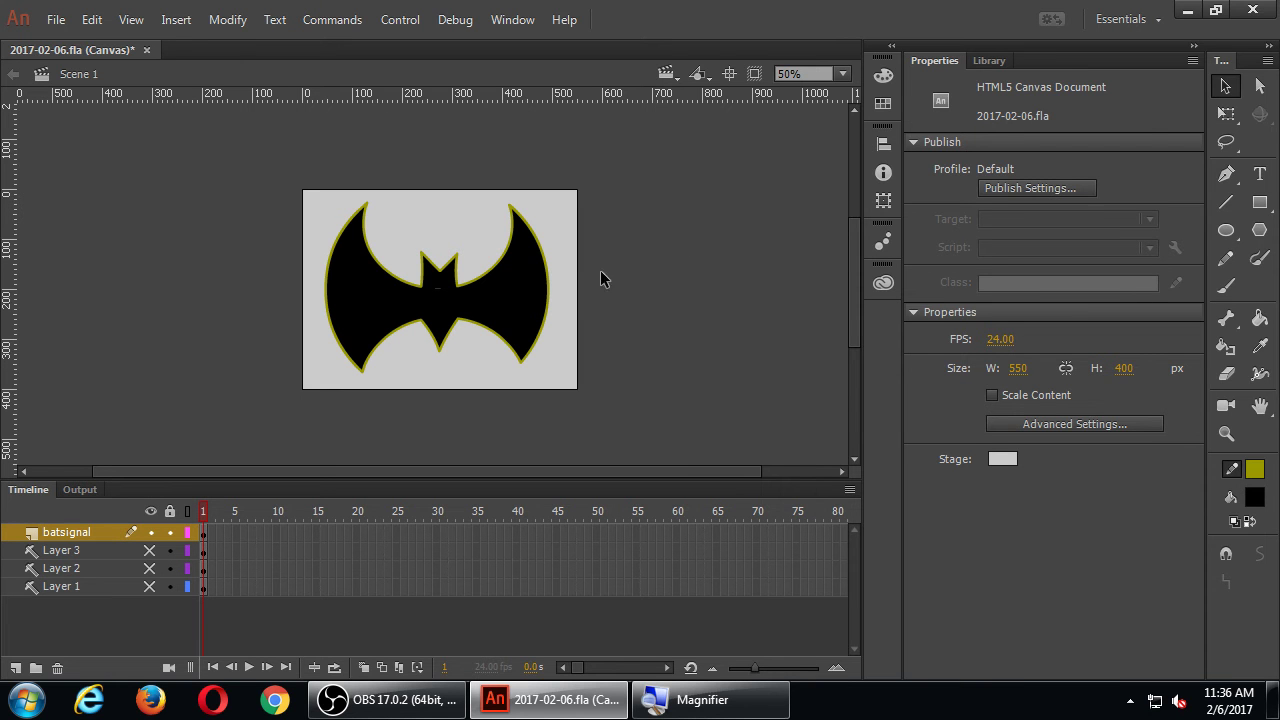
{"action": "left_click", "coordinate": [529, 286]}
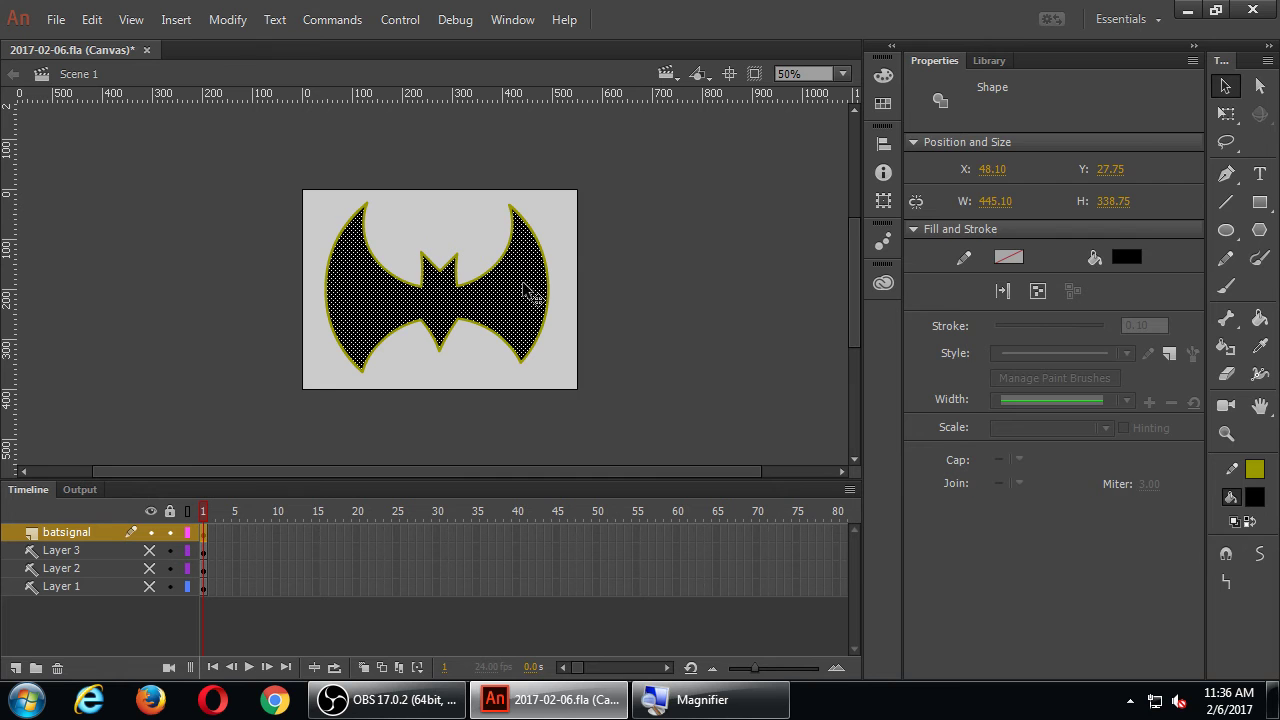
{"action": "left_click", "coordinate": [567, 233]}
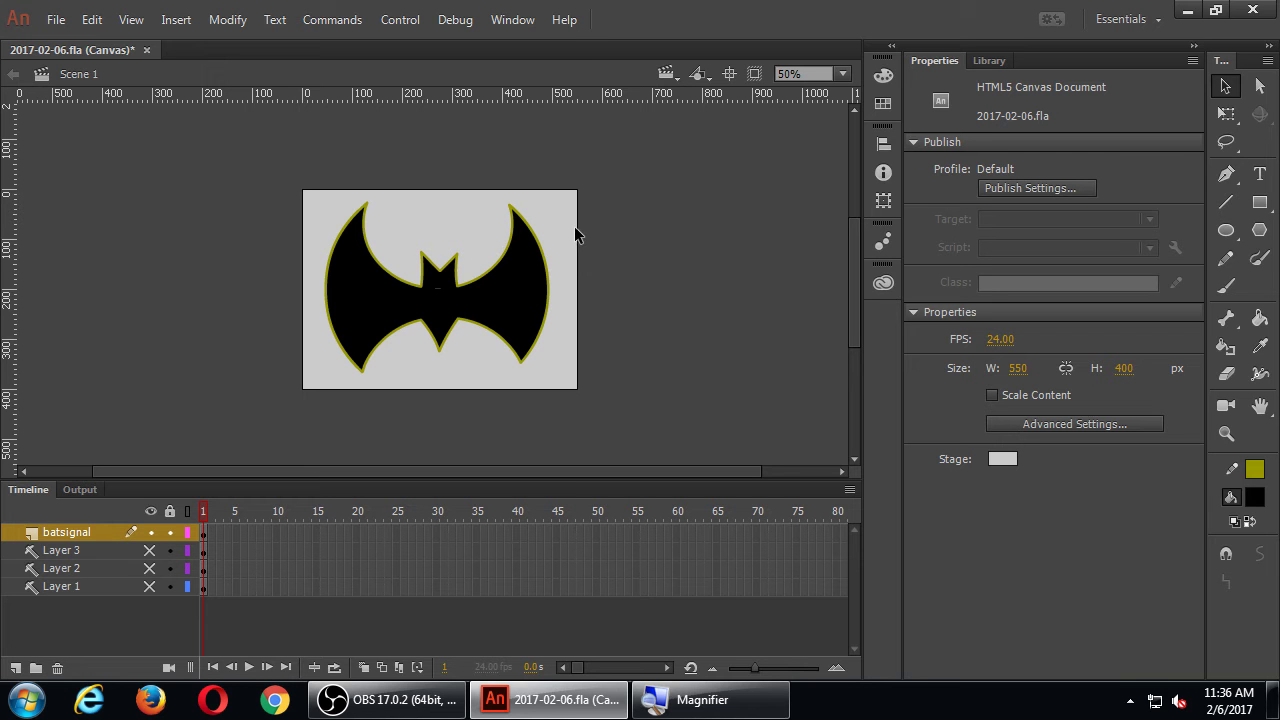
{"action": "double_click", "coordinate": [517, 277]}
{"action": "left_click_drag", "start_coordinate": [520, 300], "coordinate": [756, 228]}
{"action": "key", "text": "ctrl+z"}
{"action": "left_click", "coordinate": [688, 237]}
{"action": "left_click", "coordinate": [486, 309]}
{"action": "left_click_drag", "start_coordinate": [483, 312], "coordinate": [740, 297]}
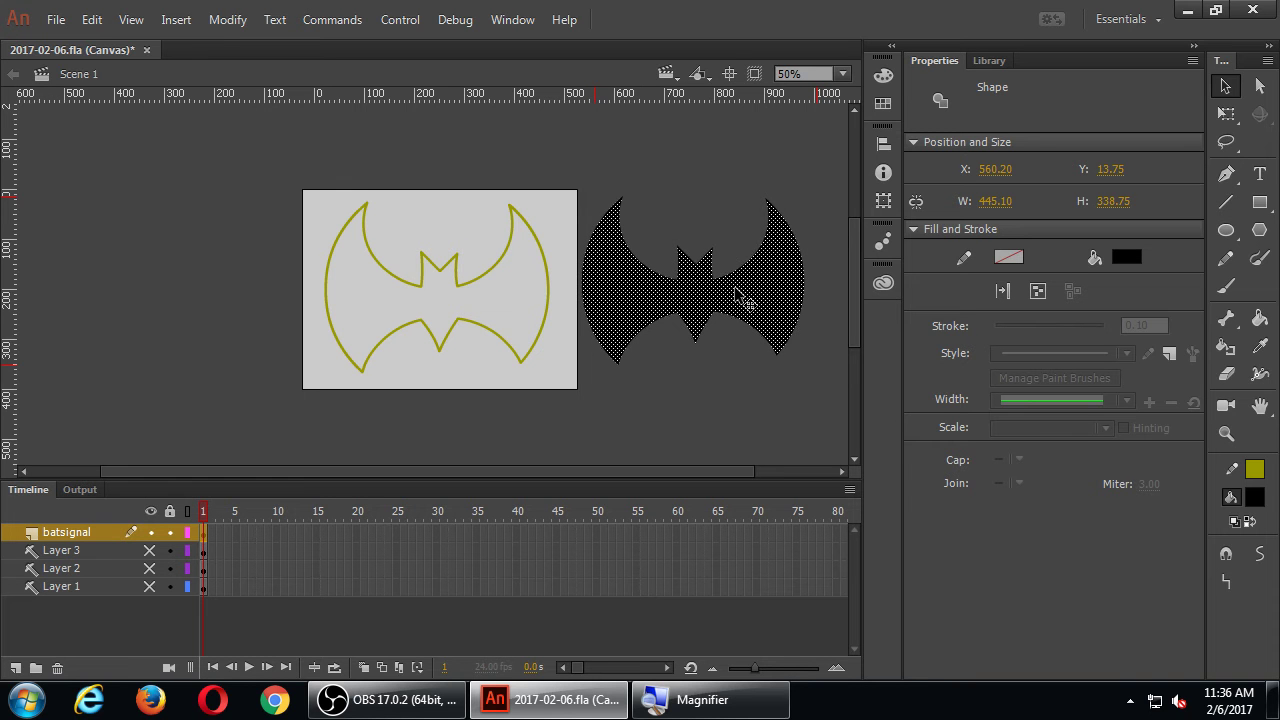
{"action": "left_click_drag", "start_coordinate": [735, 291], "coordinate": [673, 246]}
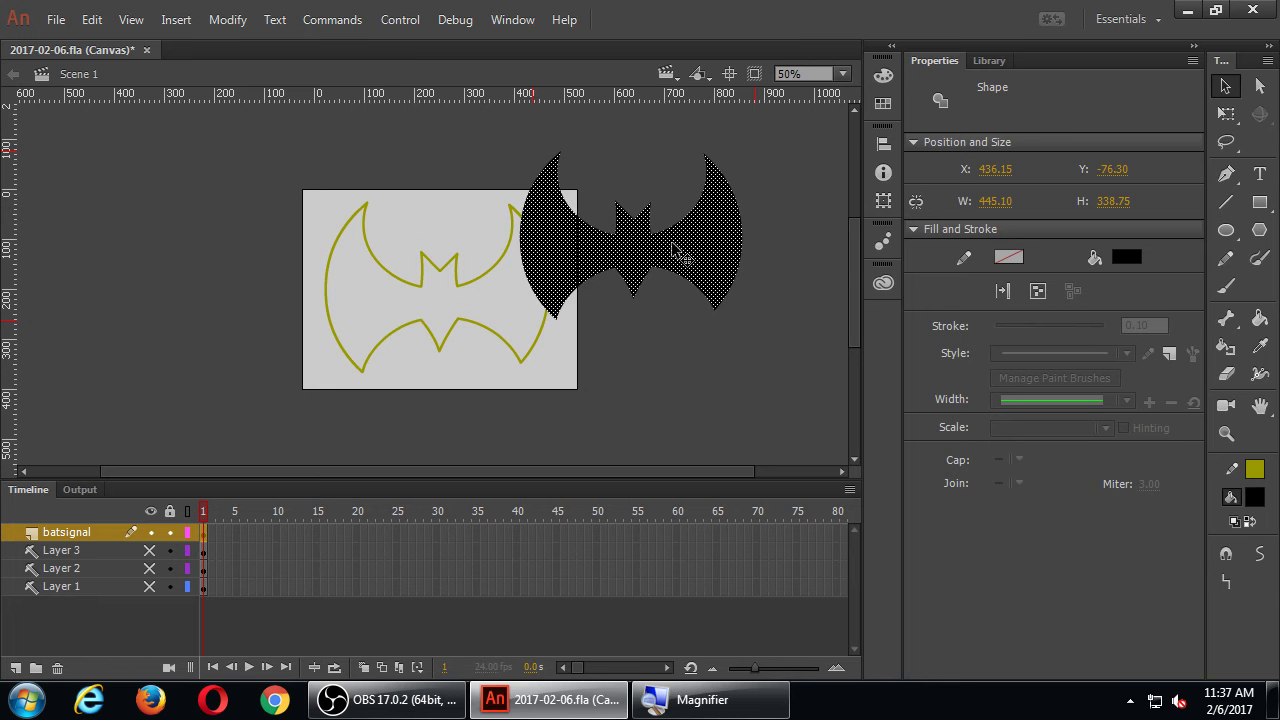
{"action": "key", "text": "ctrl+z"}
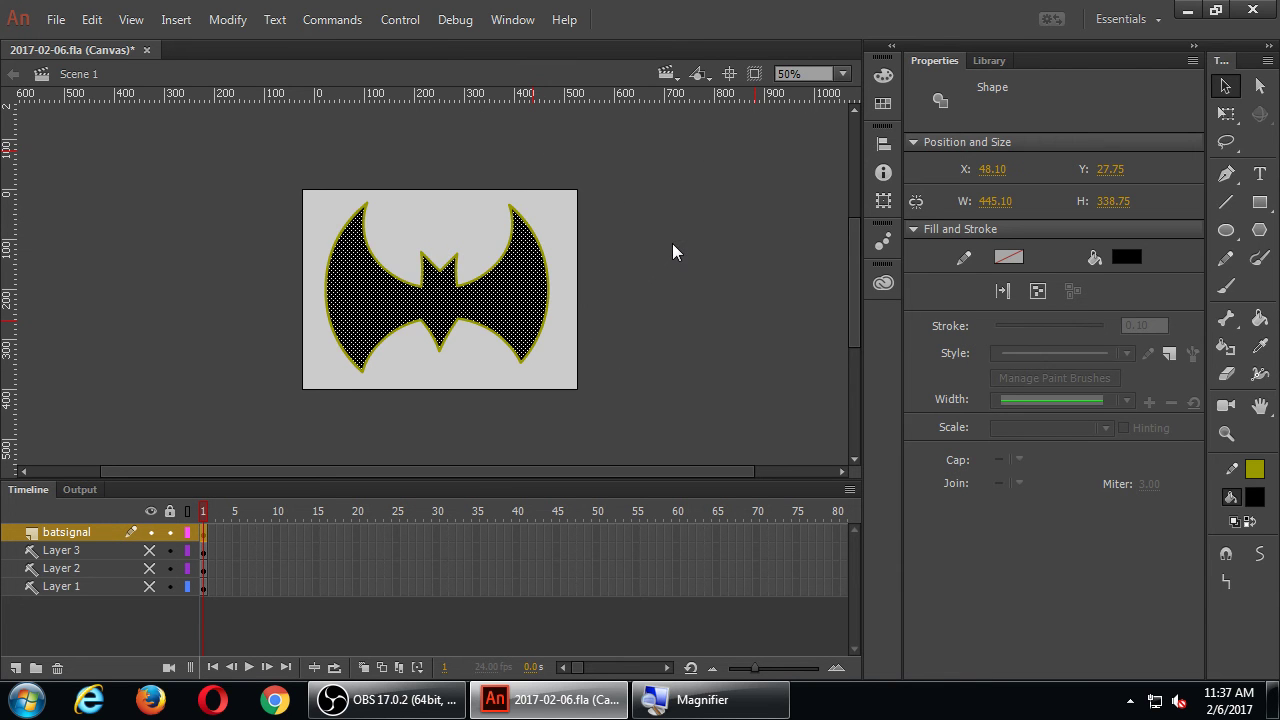
Deselect the bat, save the document, and start Test Movie from the Control menu.
{"action": "left_click", "coordinate": [571, 360]}
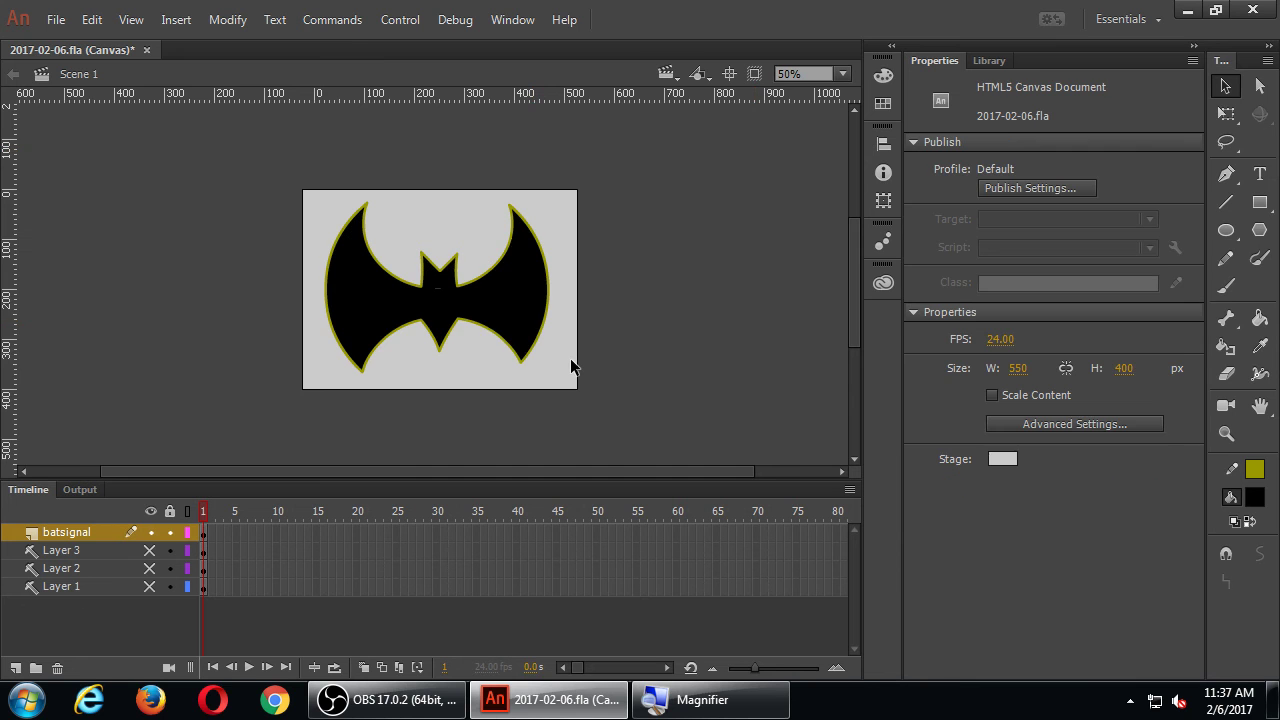
{"action": "key", "text": "ctrl+s"}
{"action": "left_click", "coordinate": [401, 21]}
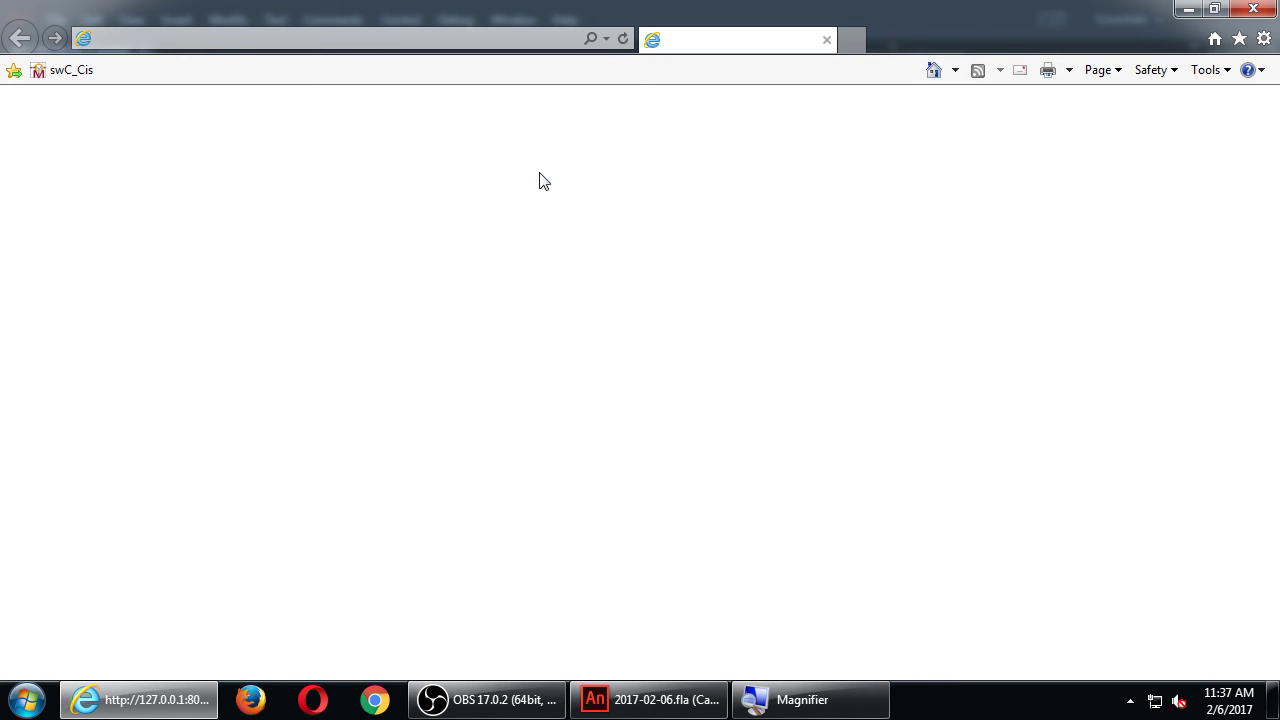
Check the olive-outlined black bat on the Internet Explorer test page, then minimize the browser.
{"action": "key", "text": "alt+Tab"}
{"action": "key", "text": "alt+Tab"}
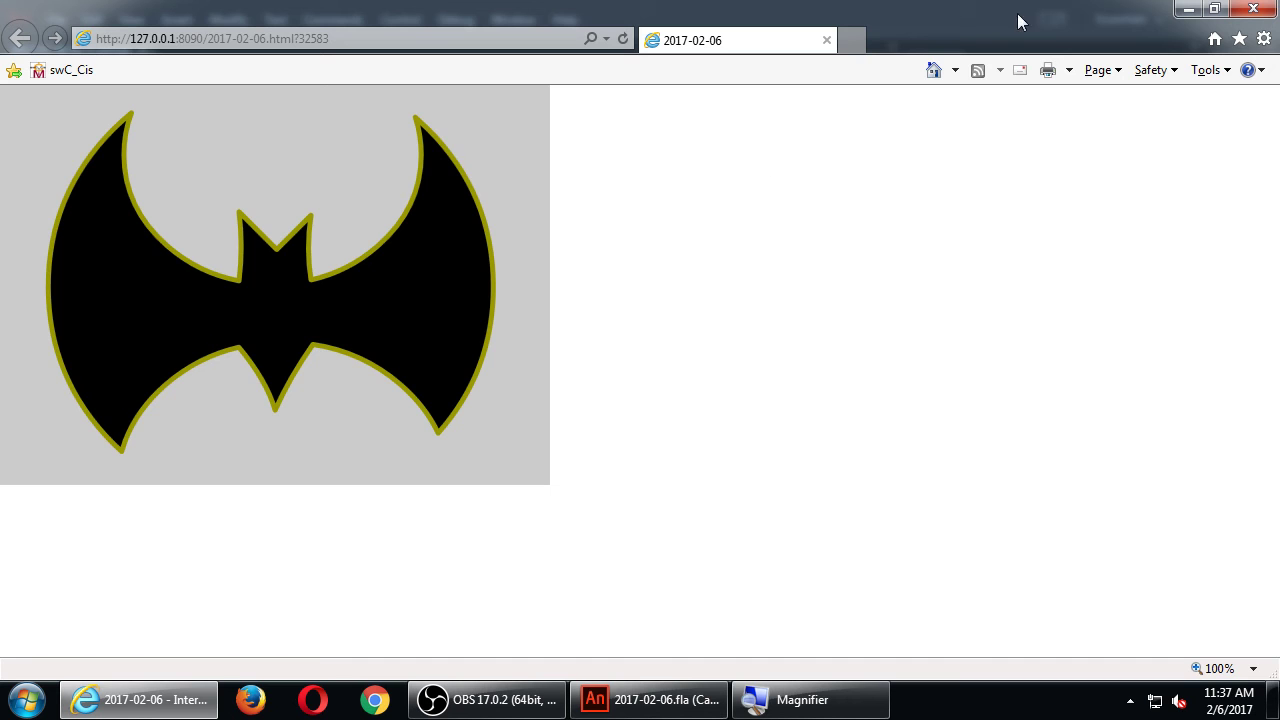
{"action": "left_click", "coordinate": [1188, 9]}
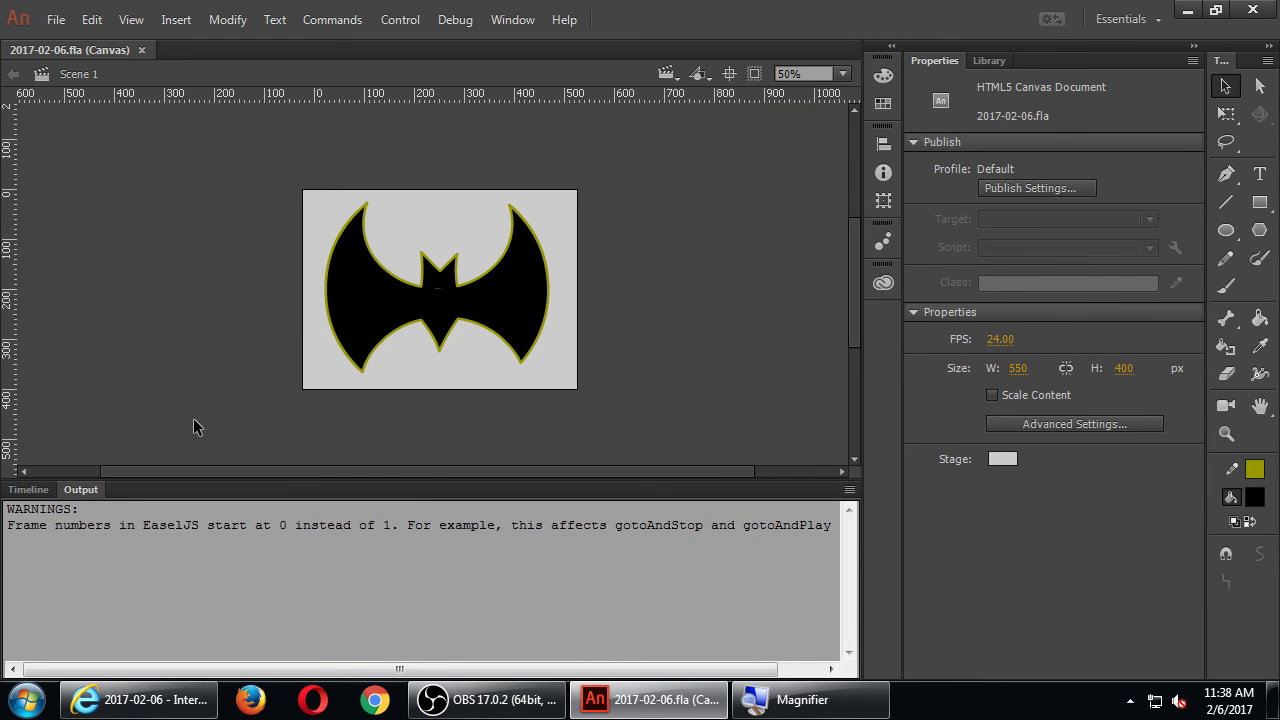
Show the Timeline with the batsignal layer again and zoom the stage to 100%.
{"action": "left_click", "coordinate": [28, 490]}
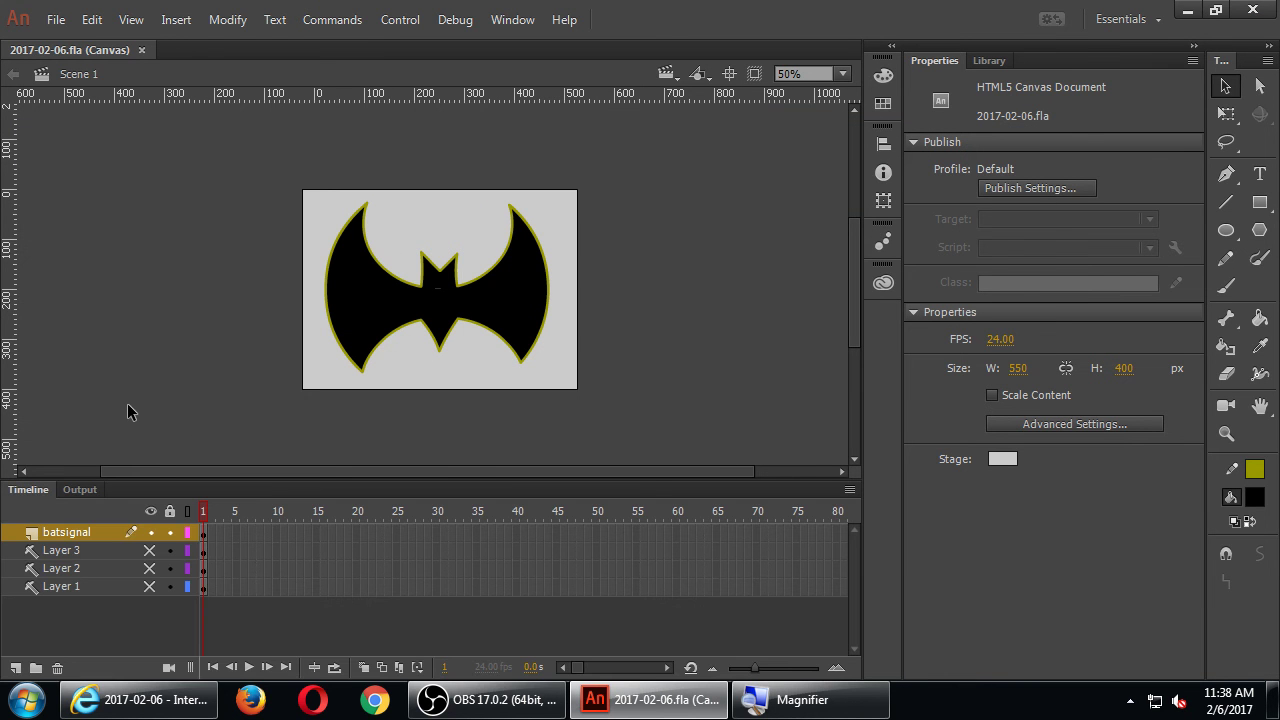
{"action": "key", "text": "ctrl+equal"}
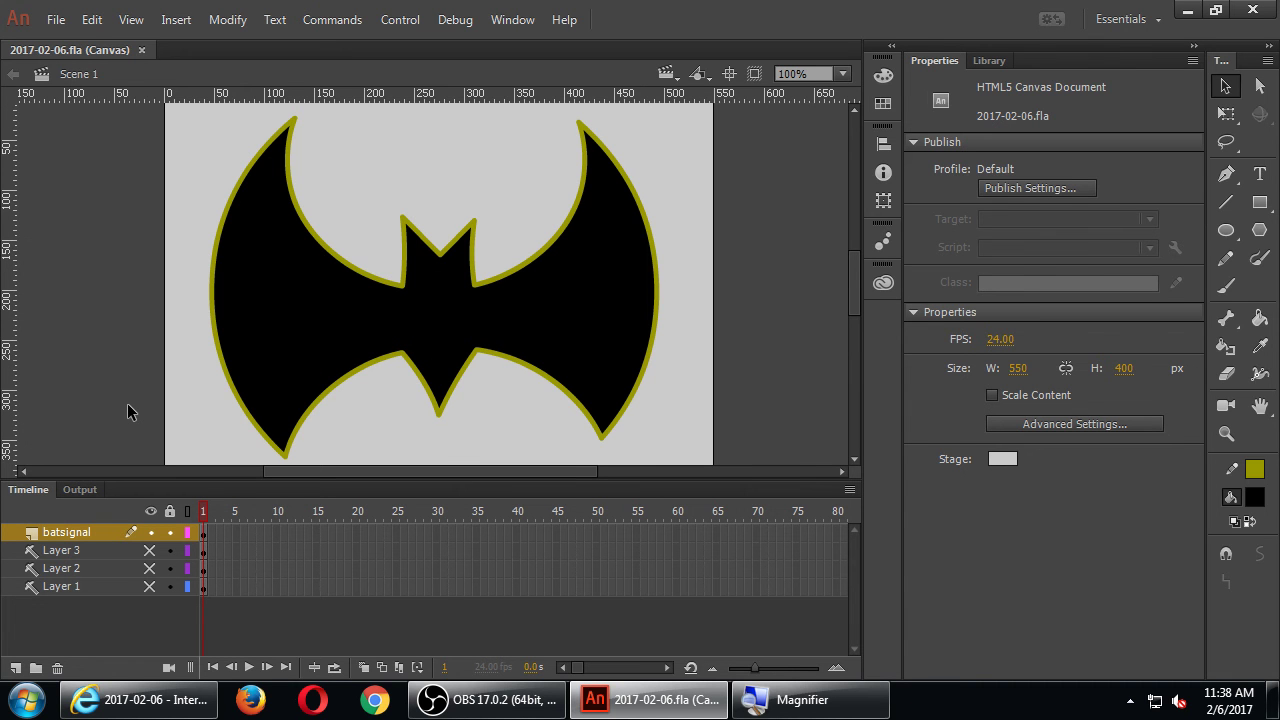